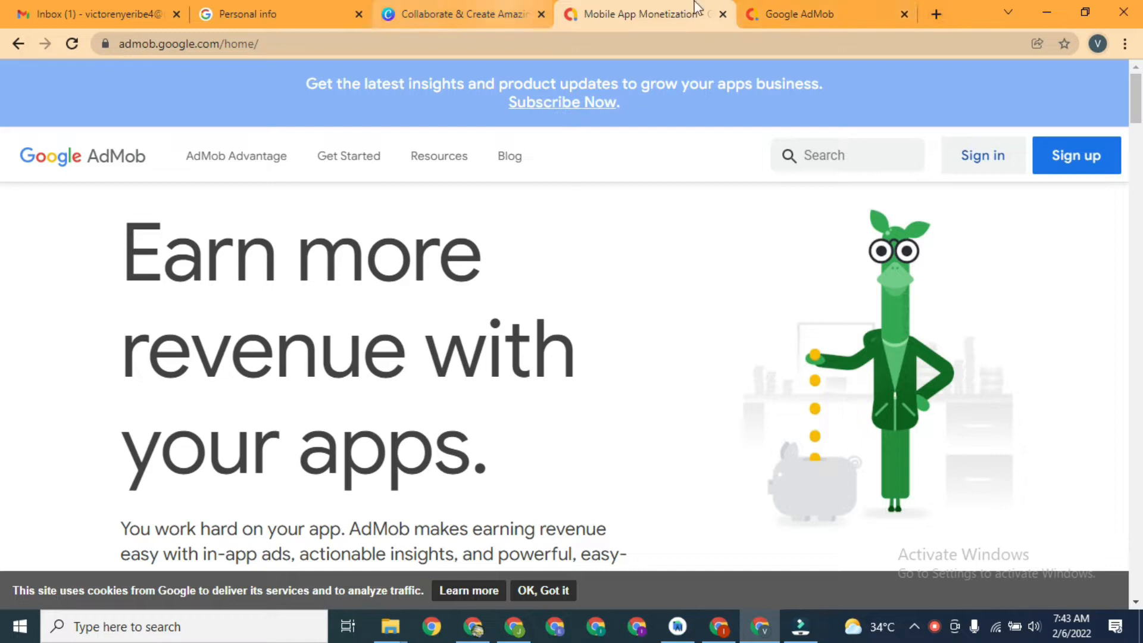
# - Search Google for ADMOB in a new tab and open the "Mobile App Monetization - Google AdMob" site
pyautogui.click(941, 10)
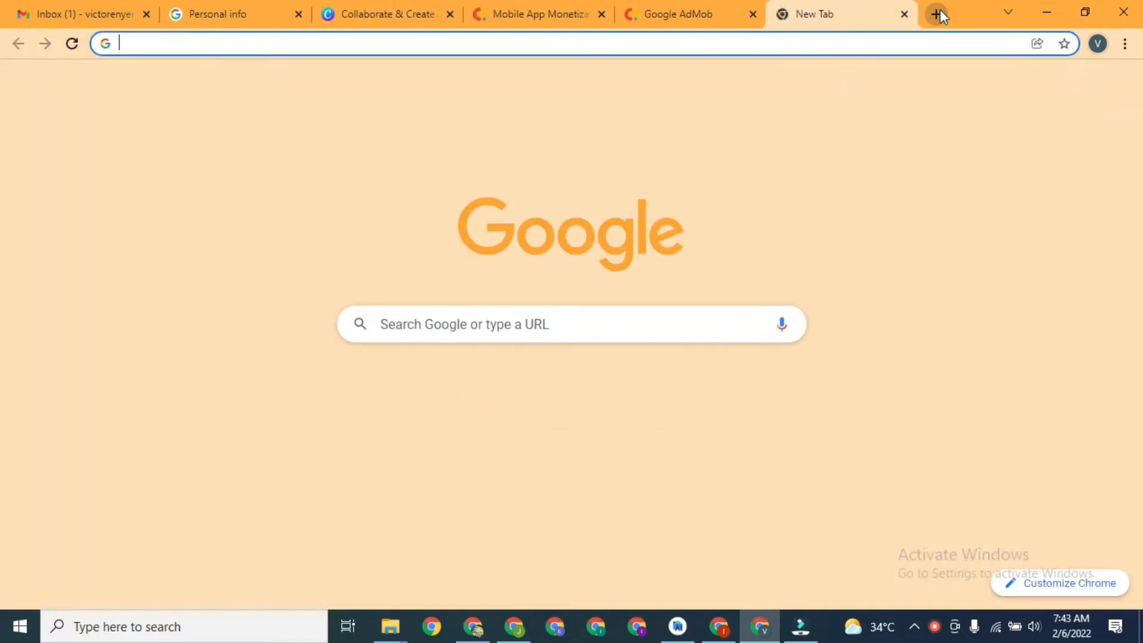
pyautogui.write('ad')
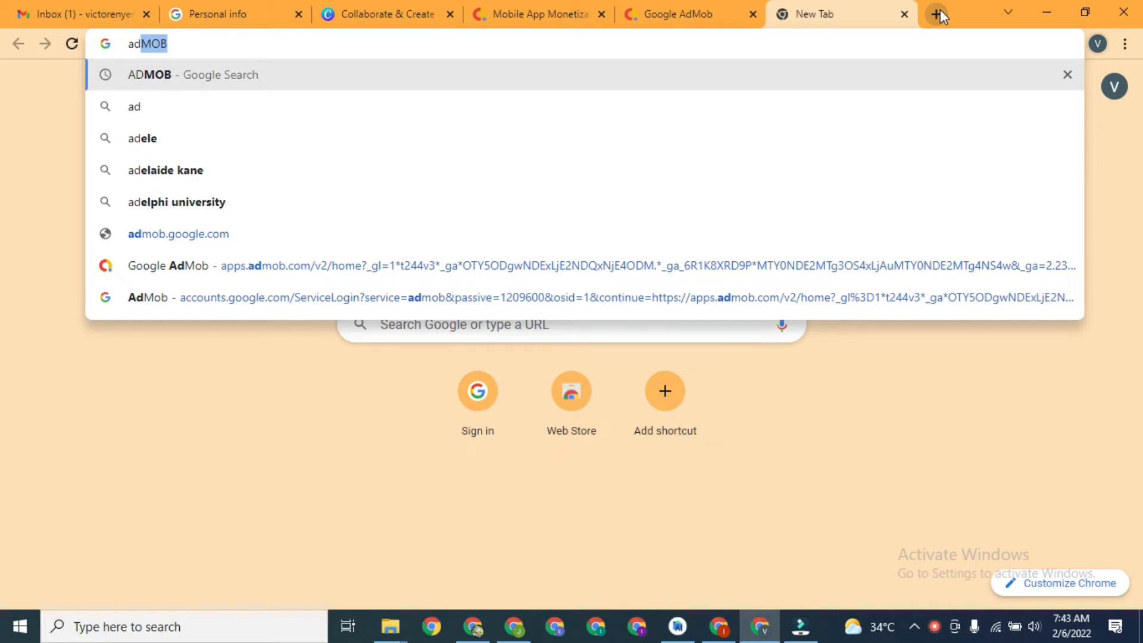
pyautogui.write('MOB')
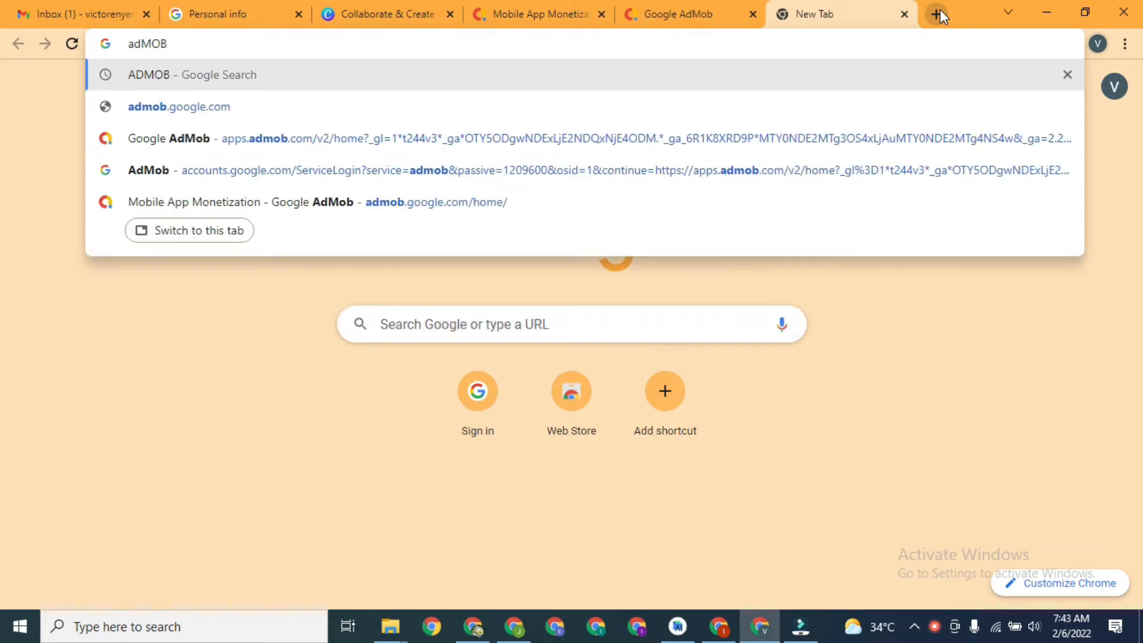
pyautogui.press('Return')
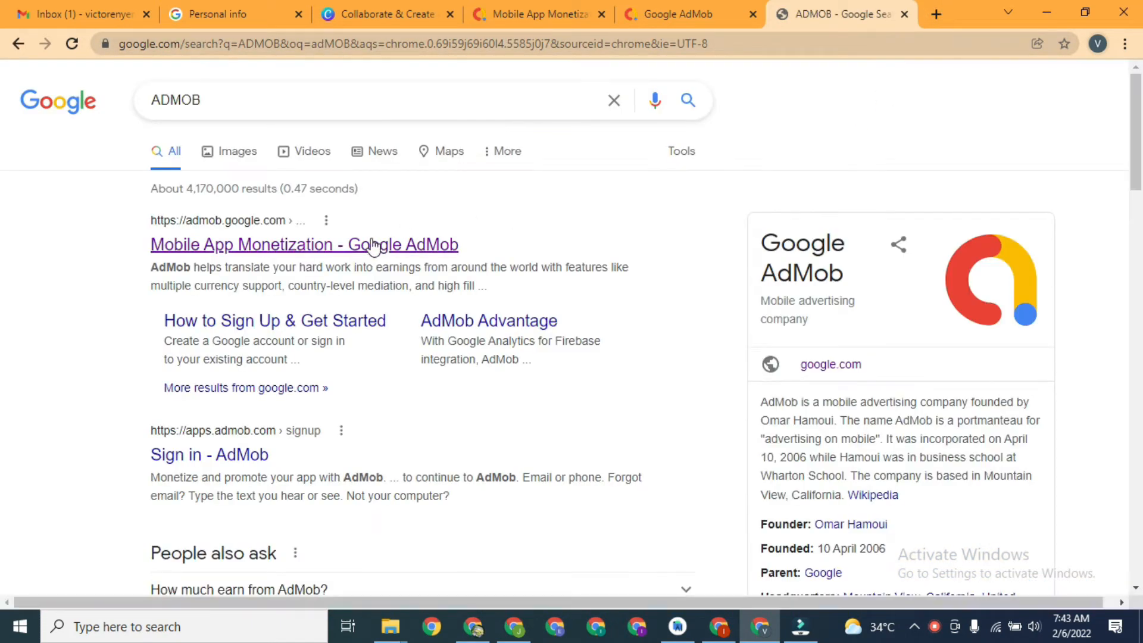
pyautogui.click(372, 245)
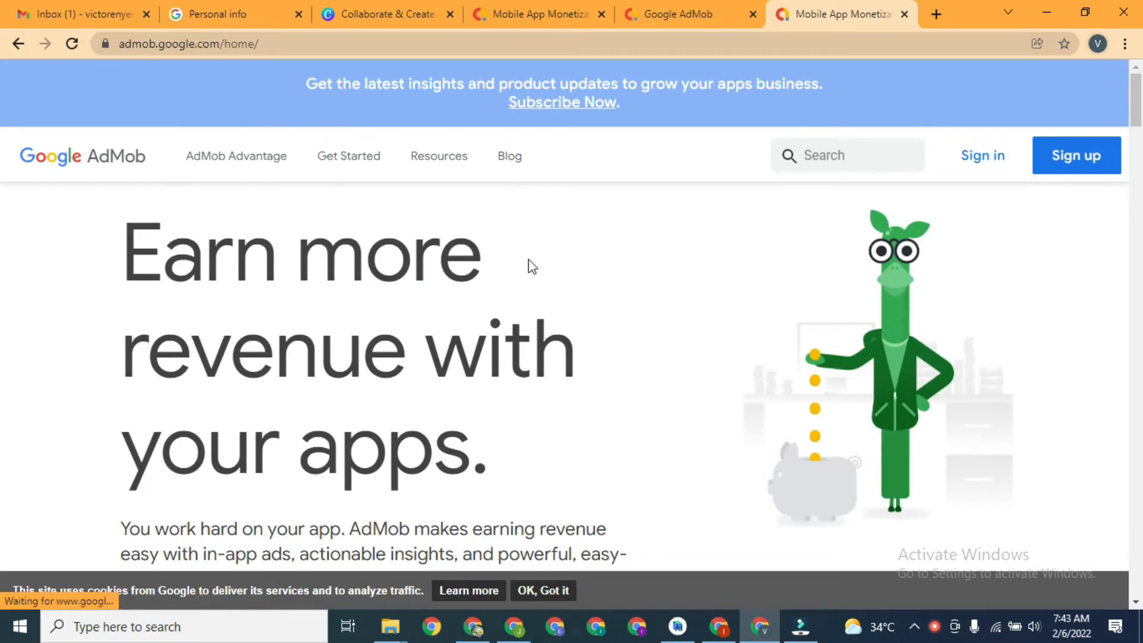
pyautogui.click(1057, 177)
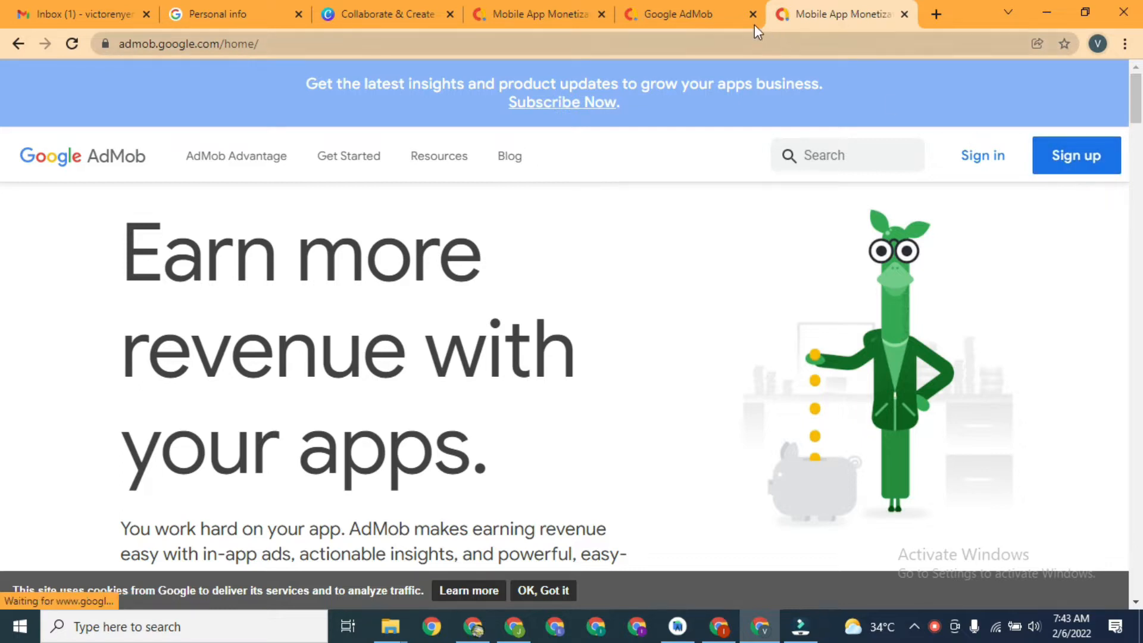
# - Switch to the already open AdMob sign-up form and set the country or territory to Nigeria
pyautogui.click(683, 12)
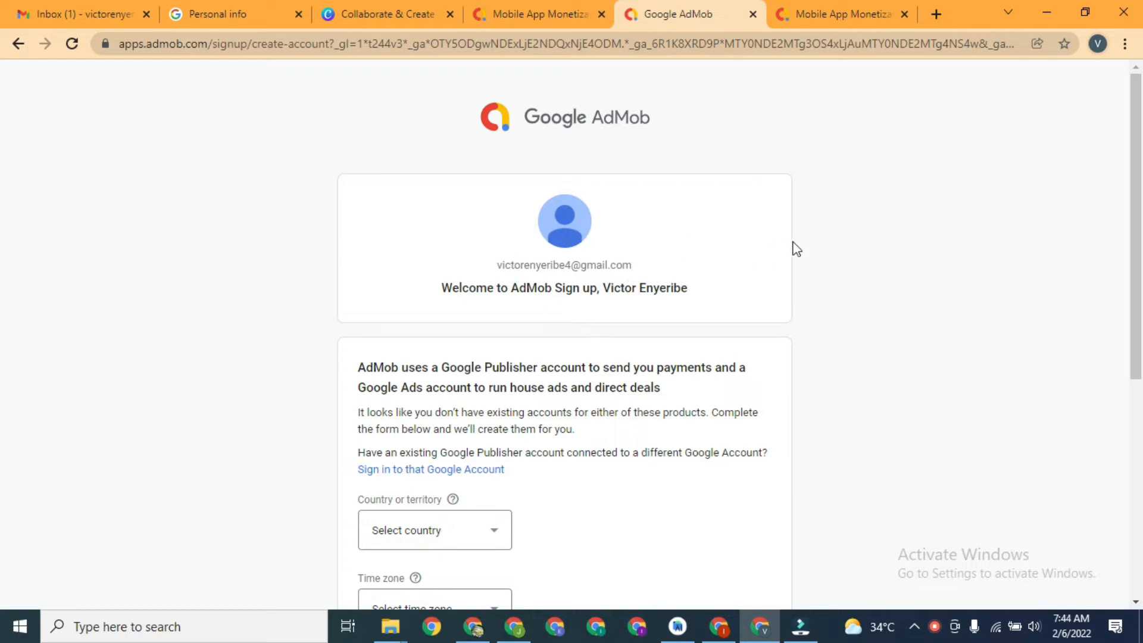
pyautogui.moveTo(1134, 266)
pyautogui.mouseDown()
pyautogui.moveTo(1133, 292)
pyautogui.moveTo(1132, 277)
pyautogui.mouseUp()
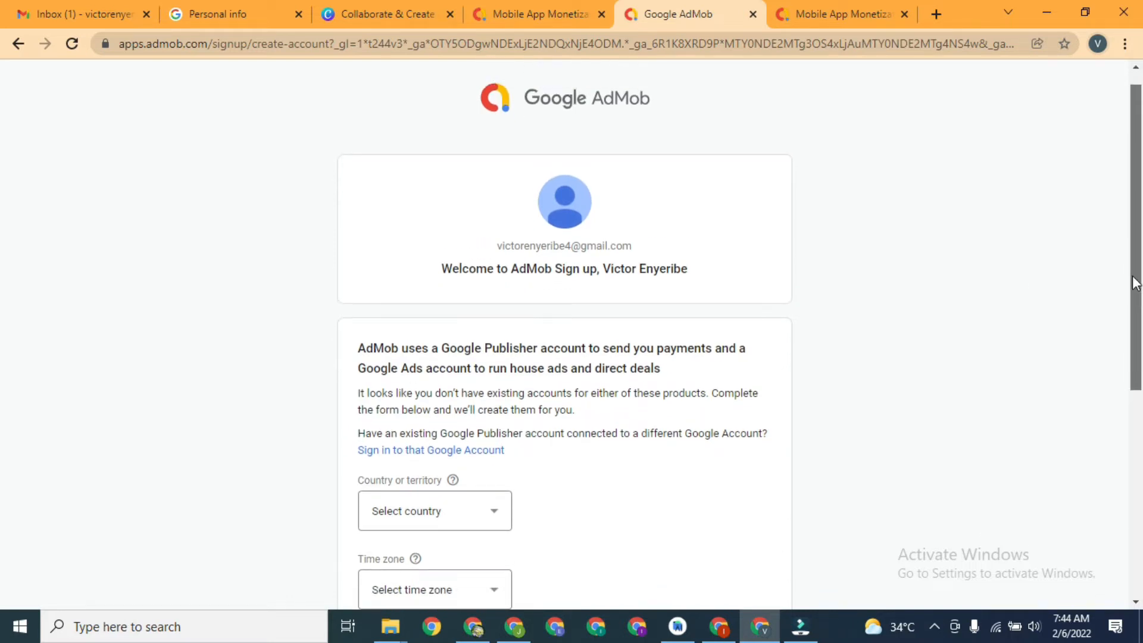
pyautogui.moveTo(1134, 282); pyautogui.dragTo(1137, 334)
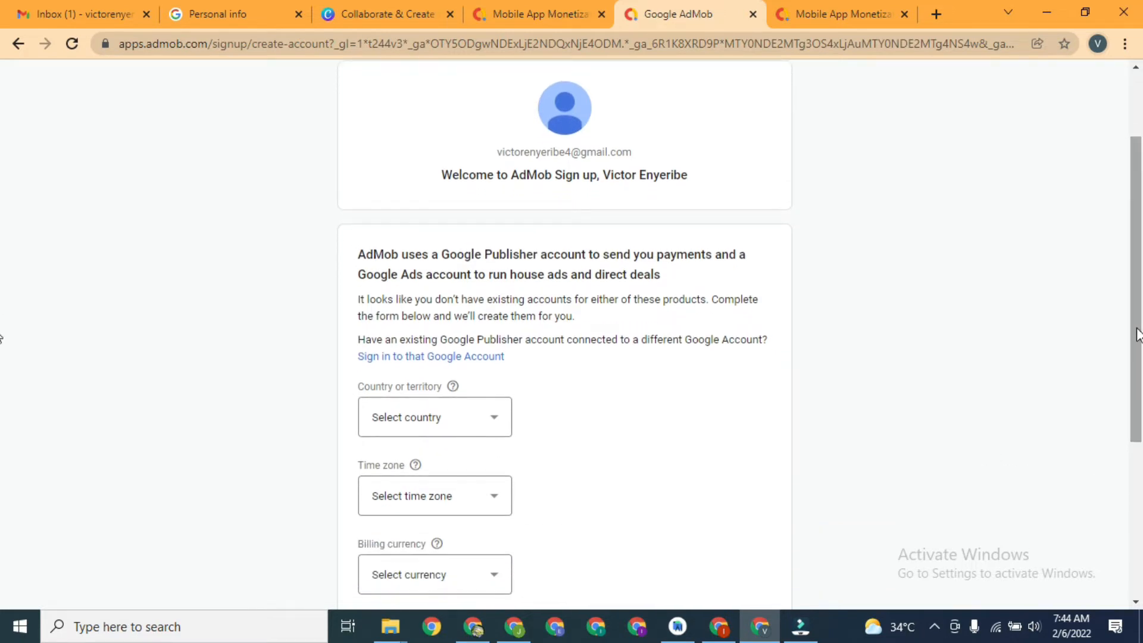
pyautogui.moveTo(1136, 324); pyautogui.dragTo(1136, 365)
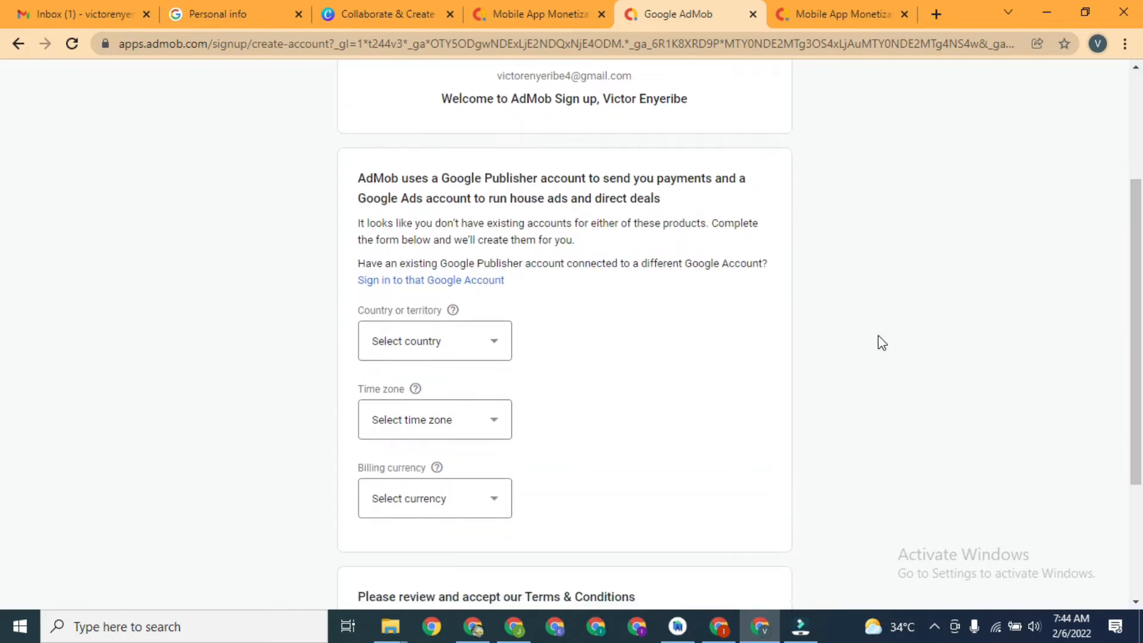
pyautogui.click(476, 357)
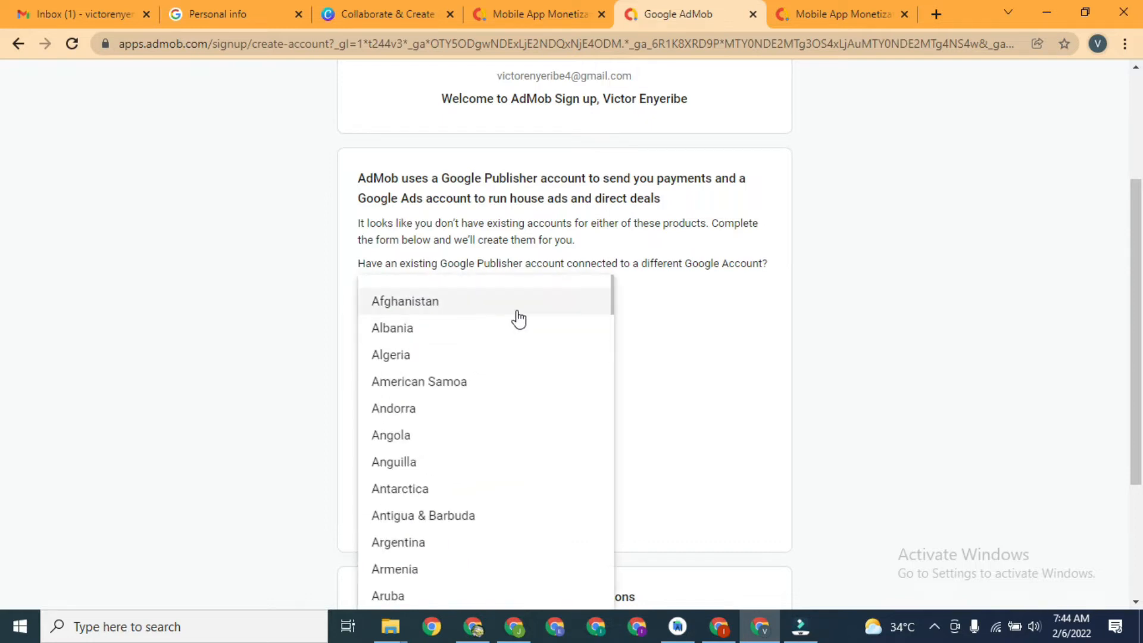
pyautogui.scroll(-20, 545, 352)
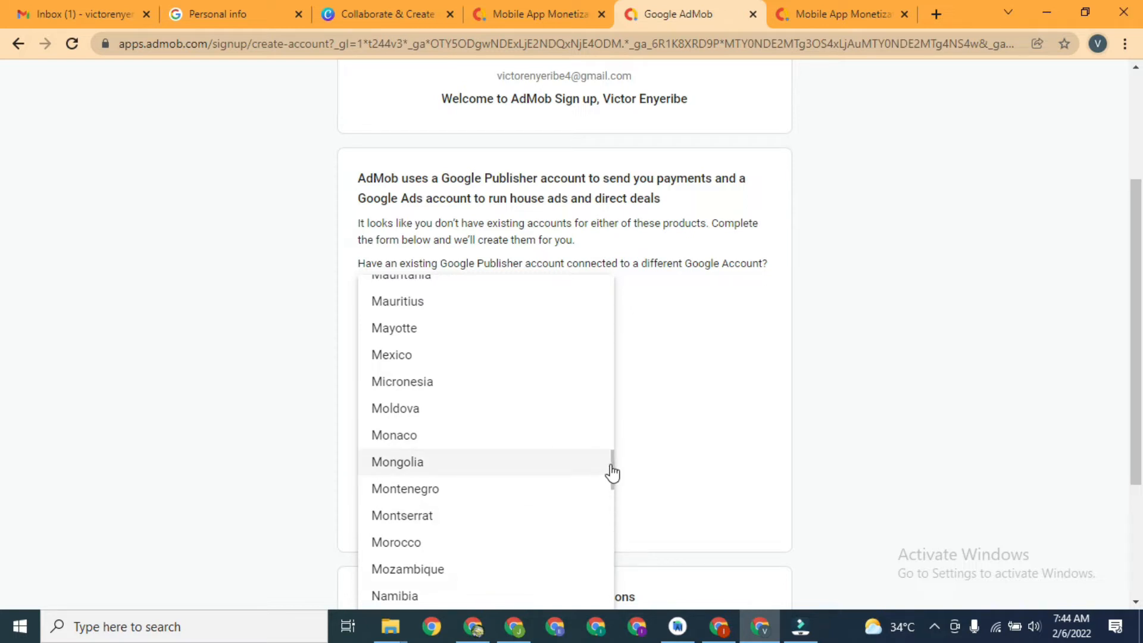
pyautogui.doubleClick(609, 484)
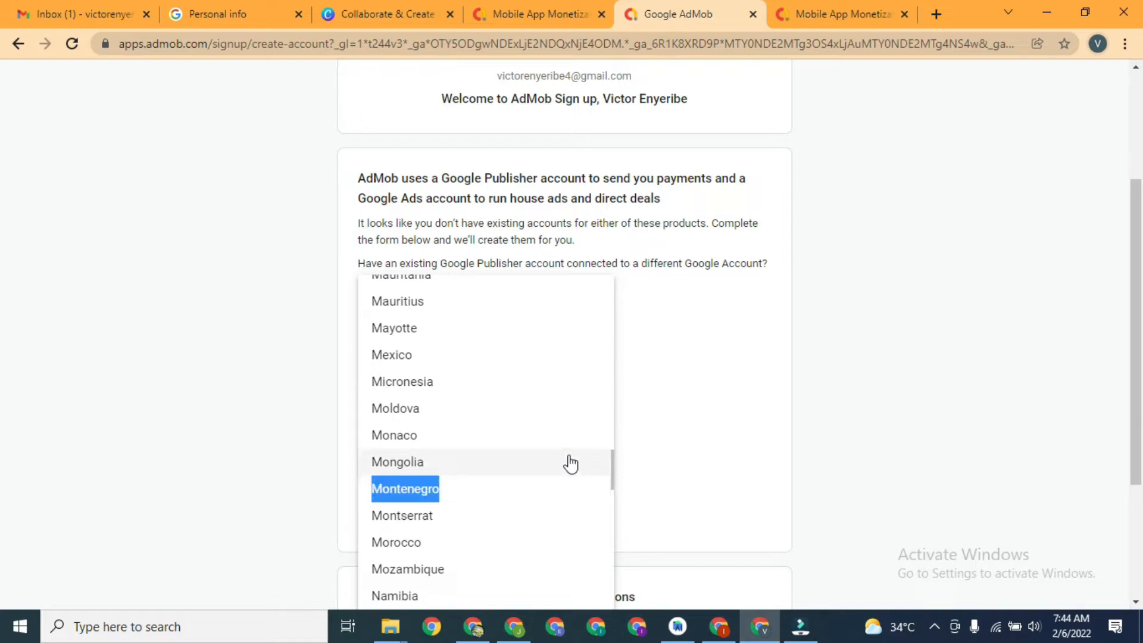
pyautogui.scroll(-3, 570, 463)
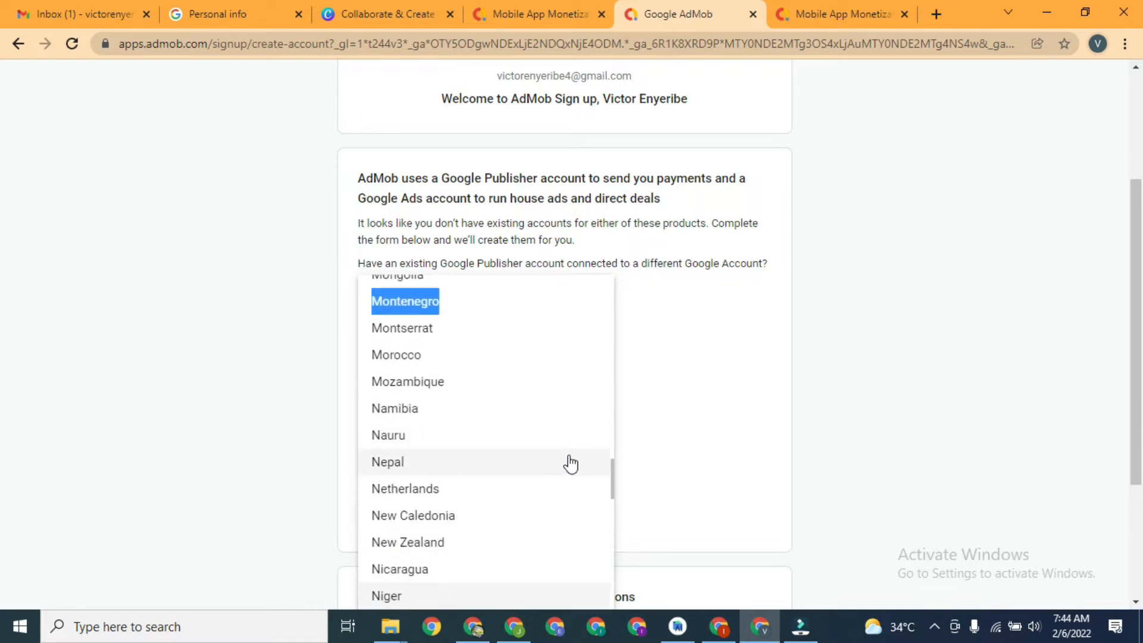
pyautogui.scroll(-1, 424, 583)
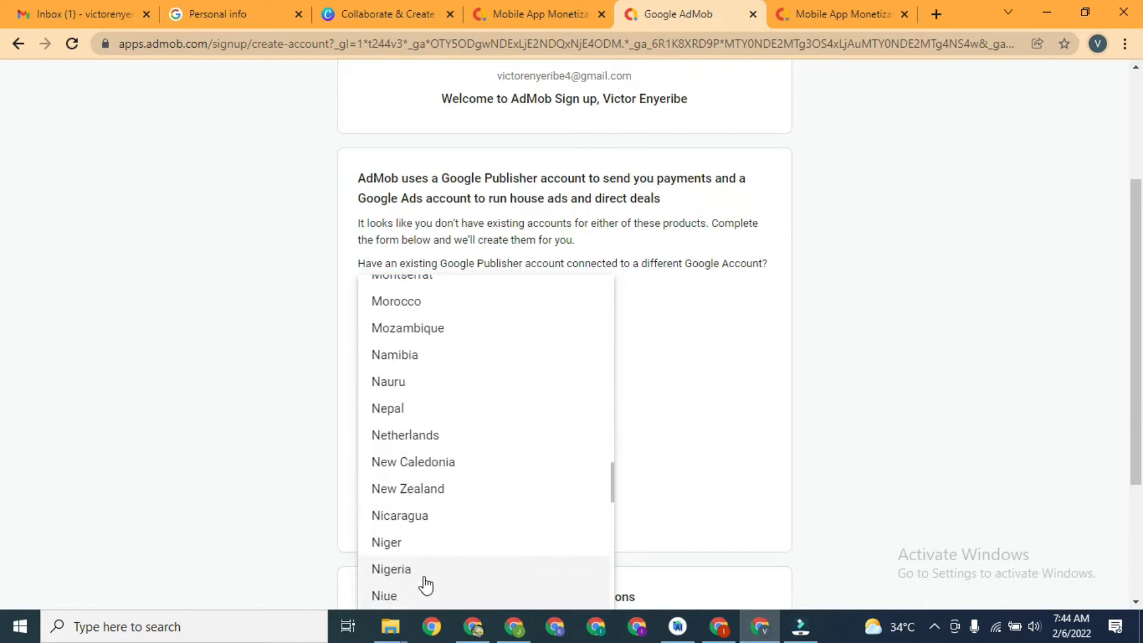
pyautogui.click(421, 573)
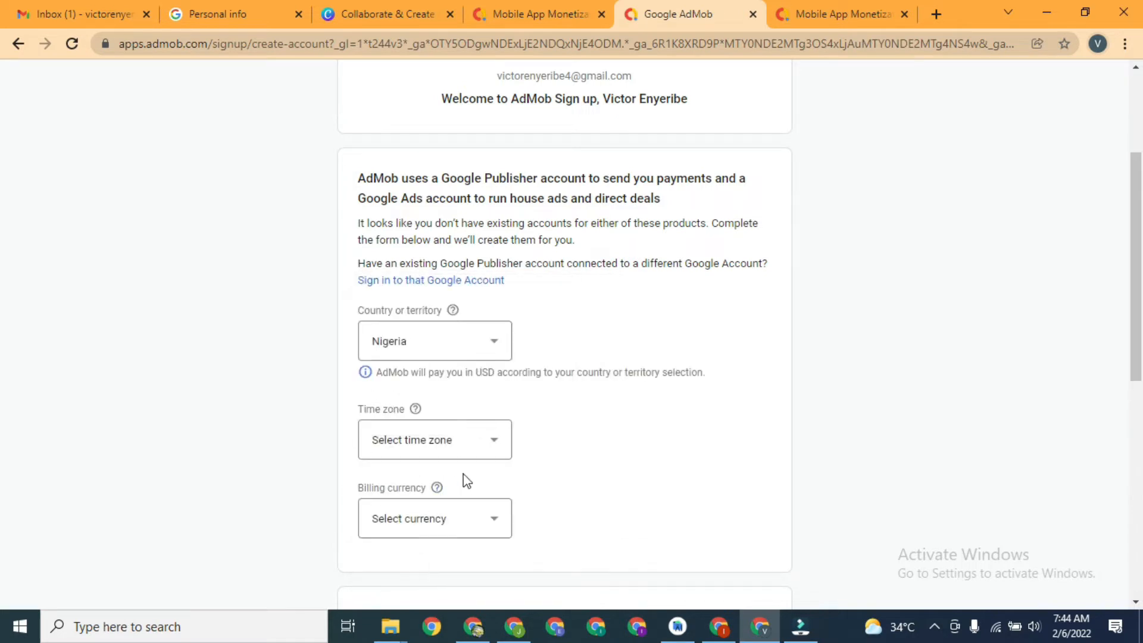
# - Set the time zone to (UTC+01:00) Lagos and the billing currency to US Dollar (USD US$)
pyautogui.click(471, 458)
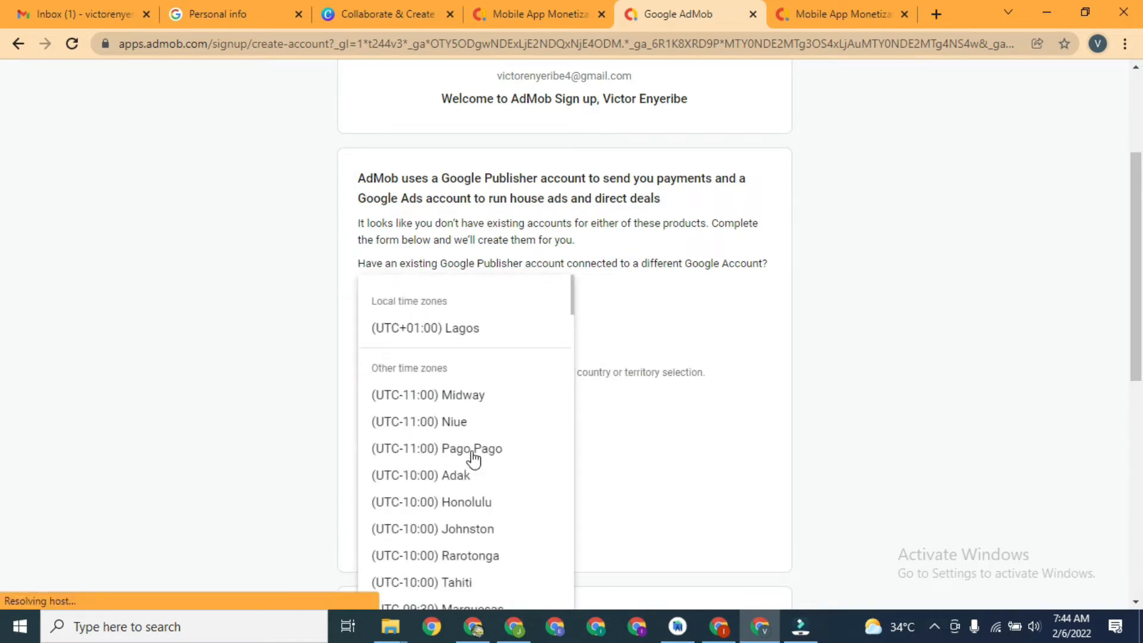
pyautogui.click(483, 333)
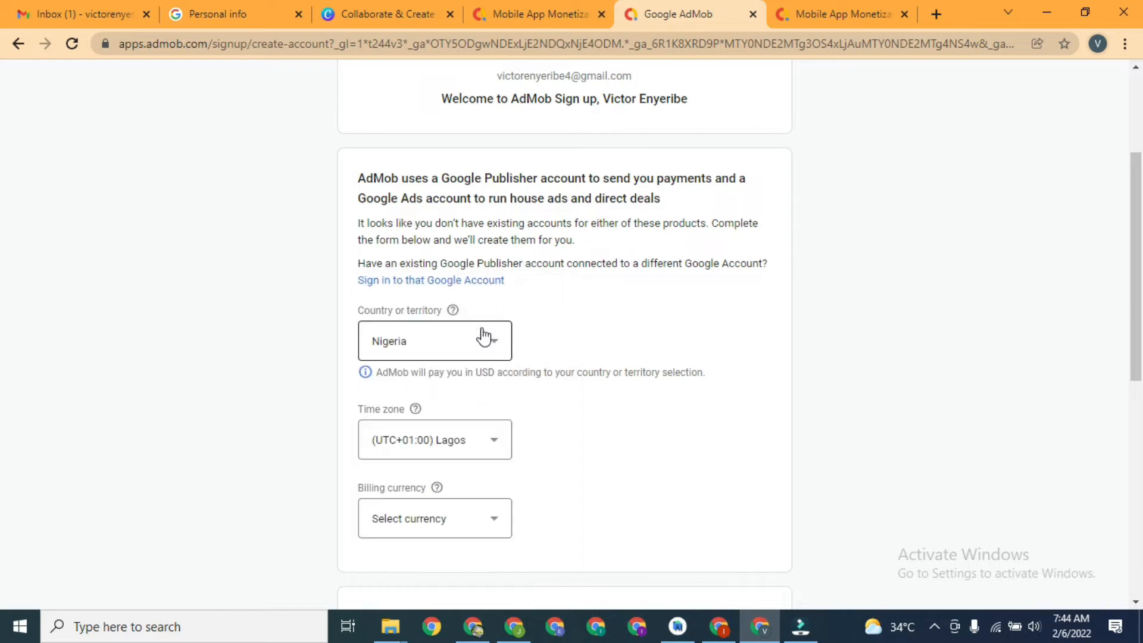
pyautogui.moveTo(1129, 346); pyautogui.dragTo(1129, 403)
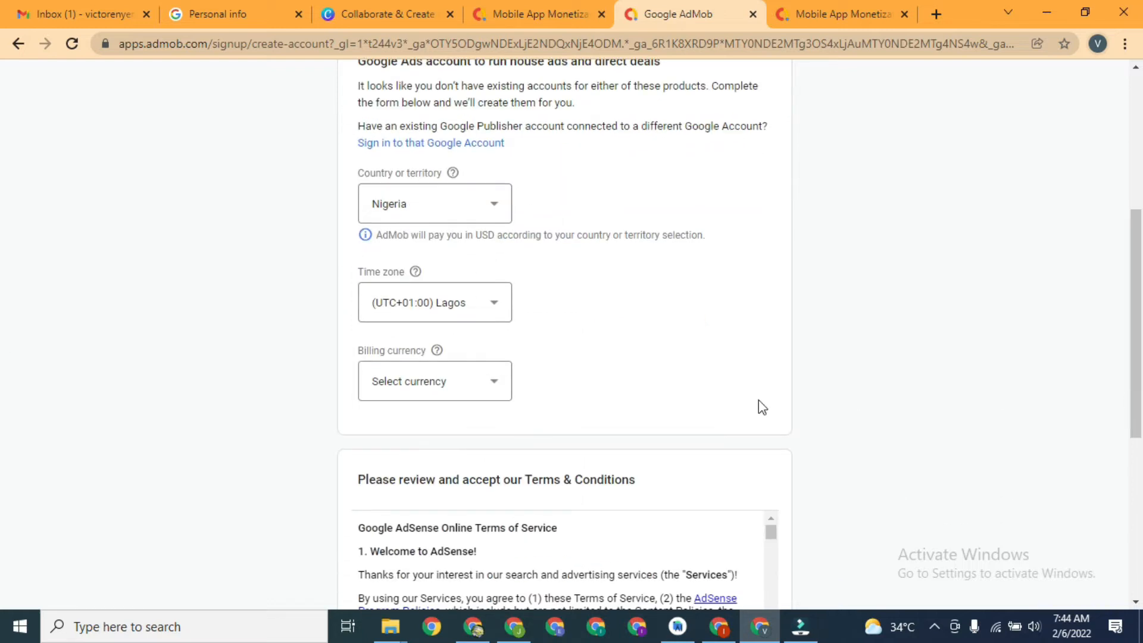
pyautogui.click(459, 390)
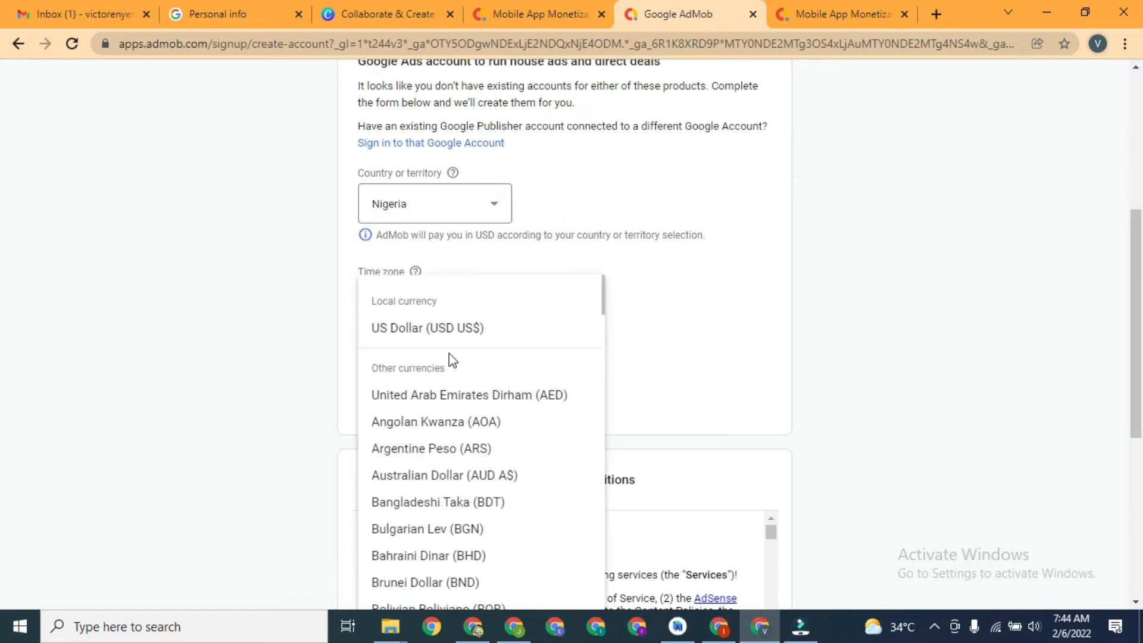
pyautogui.click(478, 329)
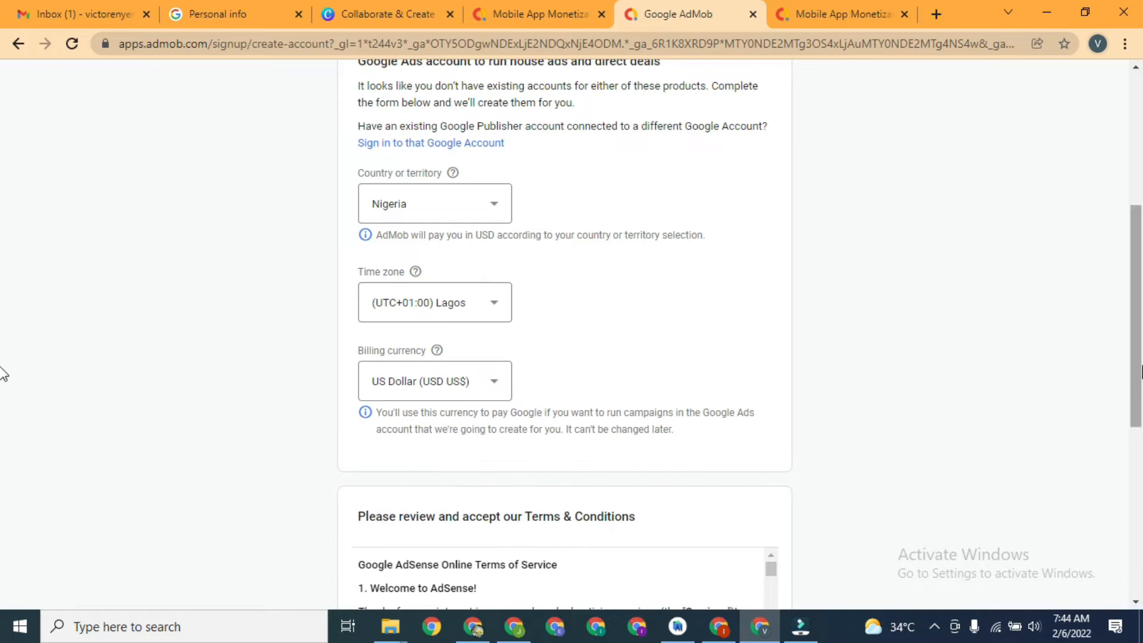
pyautogui.scroll(-1, 3, 381)
pyautogui.scroll(2, 3, 380)
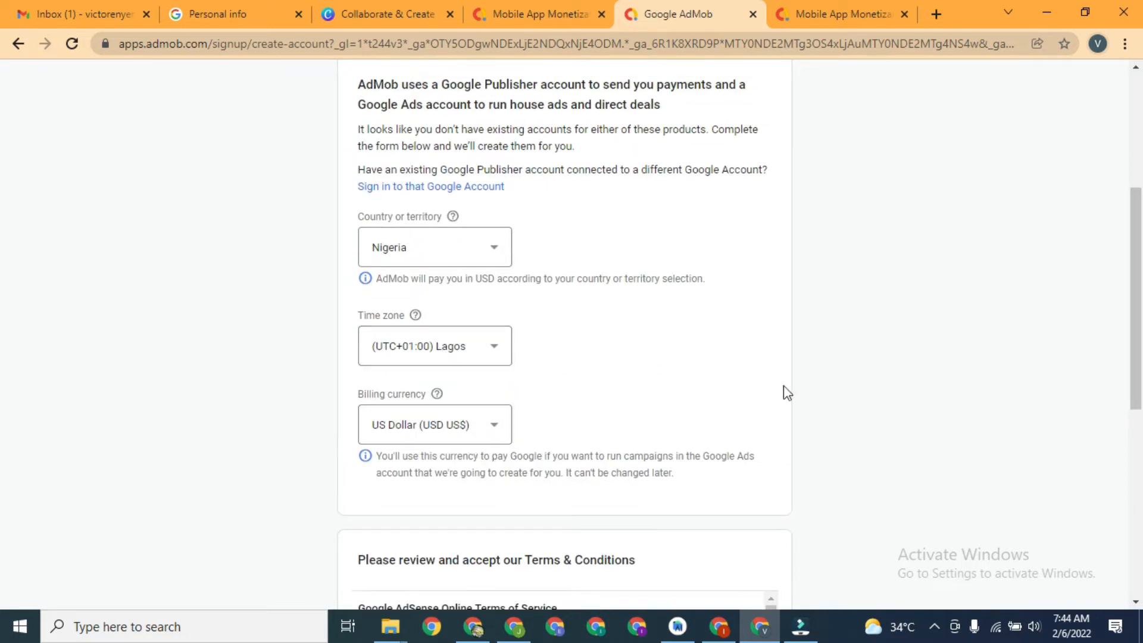
# - Agree to the AdSense Terms & Conditions and create the AdMob account
pyautogui.moveTo(1137, 325); pyautogui.dragTo(1136, 482)
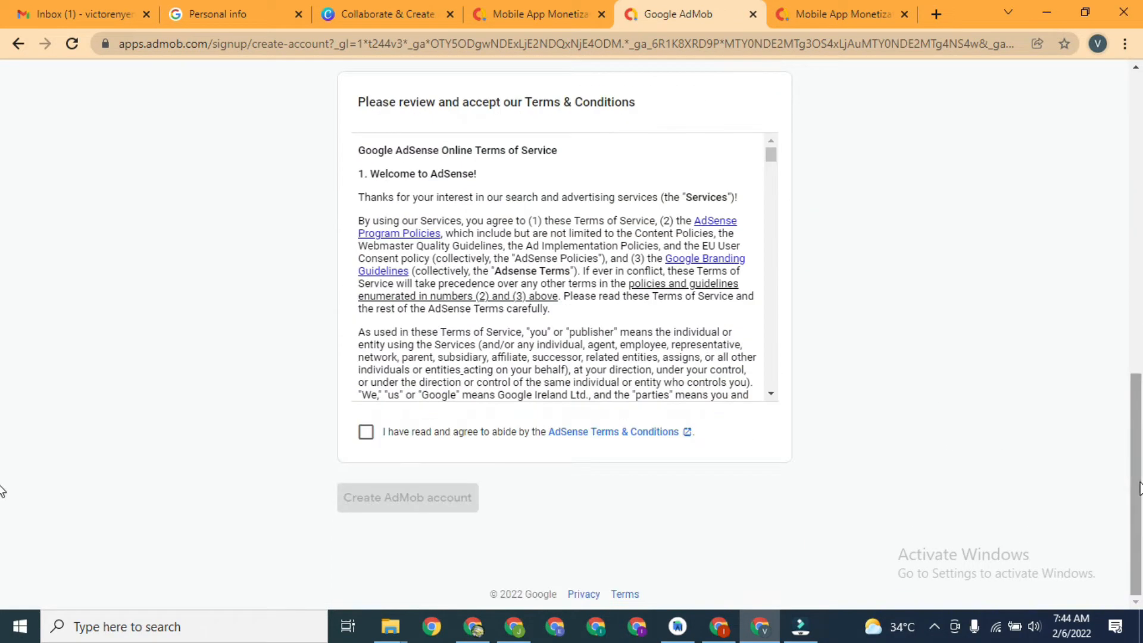
pyautogui.click(367, 433)
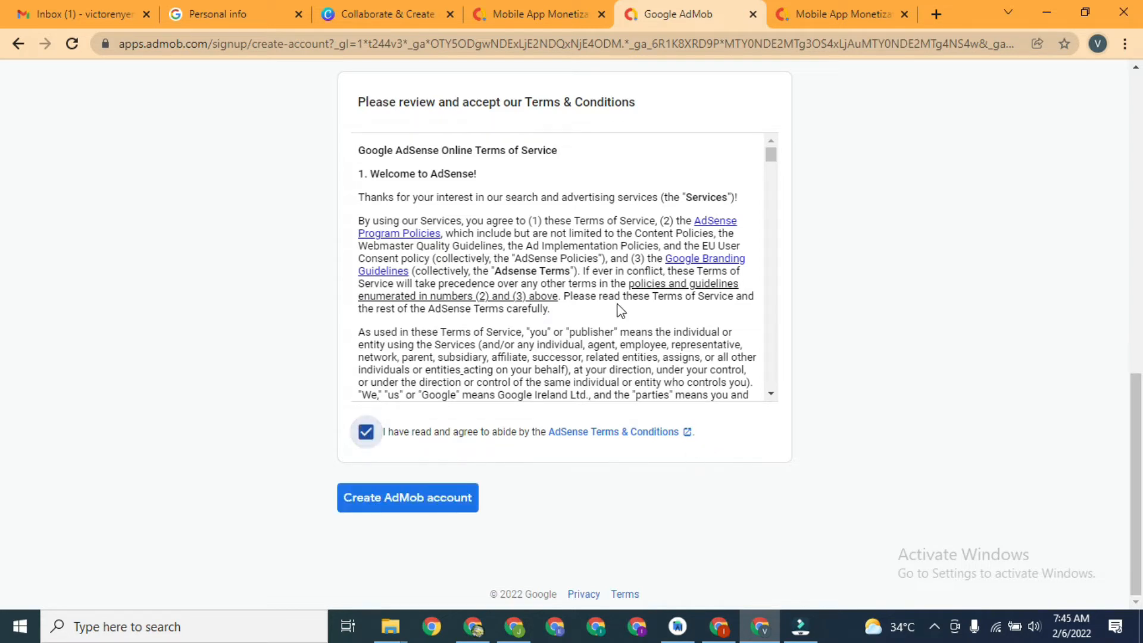
pyautogui.scroll(3, 1122, 334)
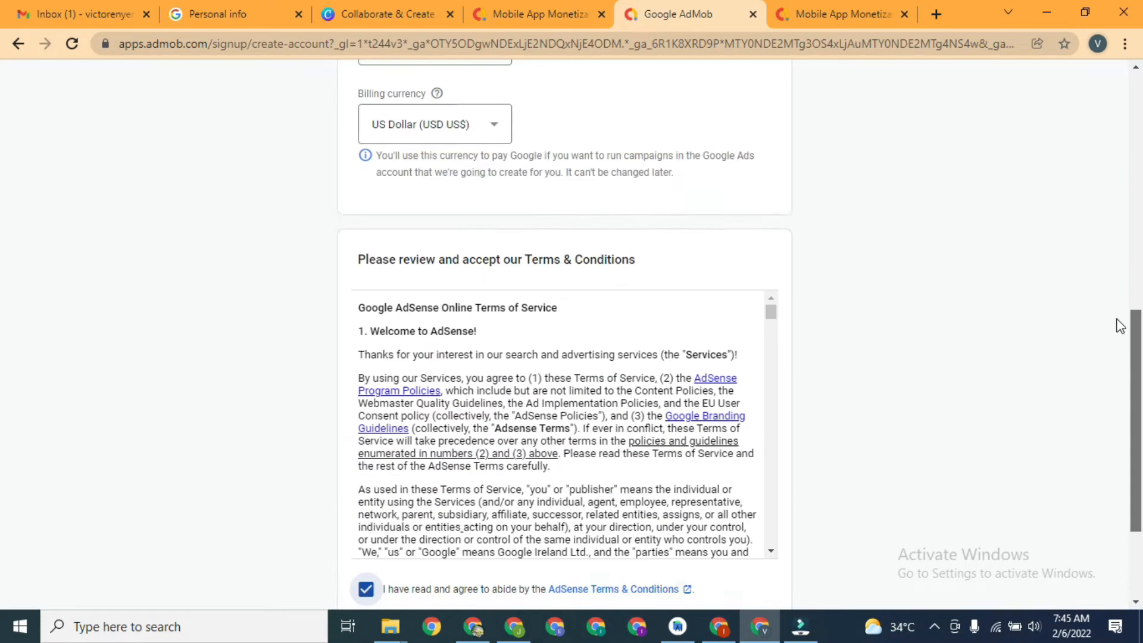
pyautogui.scroll(-3, 1119, 367)
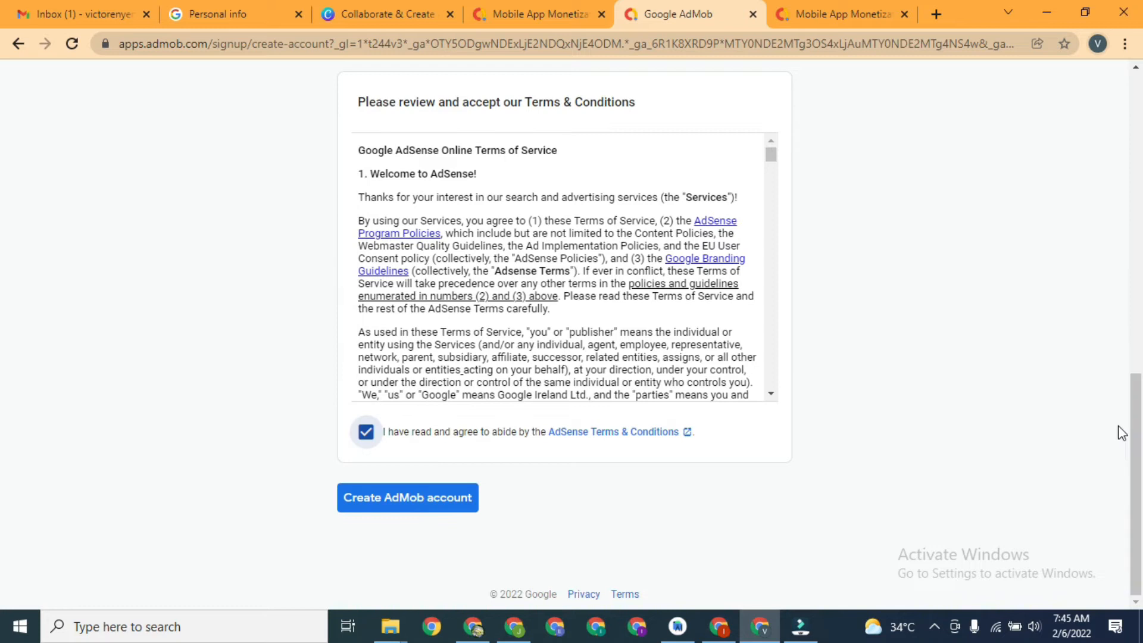
pyautogui.click(439, 497)
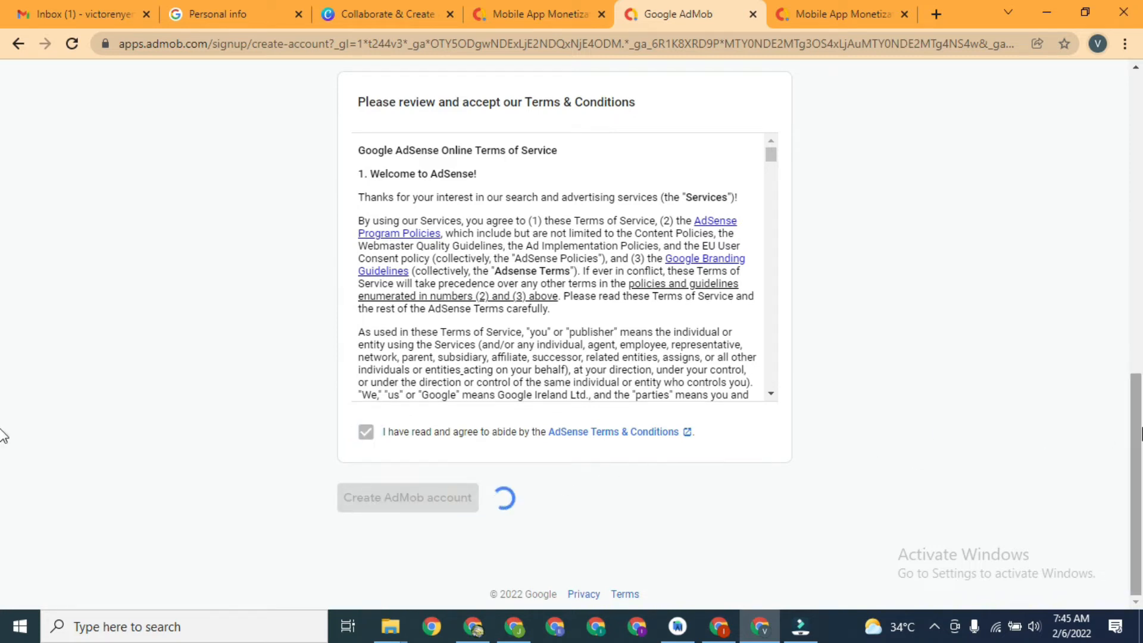
# - Answer Yes to all five email preferences, from customised help to other Google products, and continue to AdMob
pyautogui.moveTo(1127, 374); pyautogui.dragTo(1131, 264)
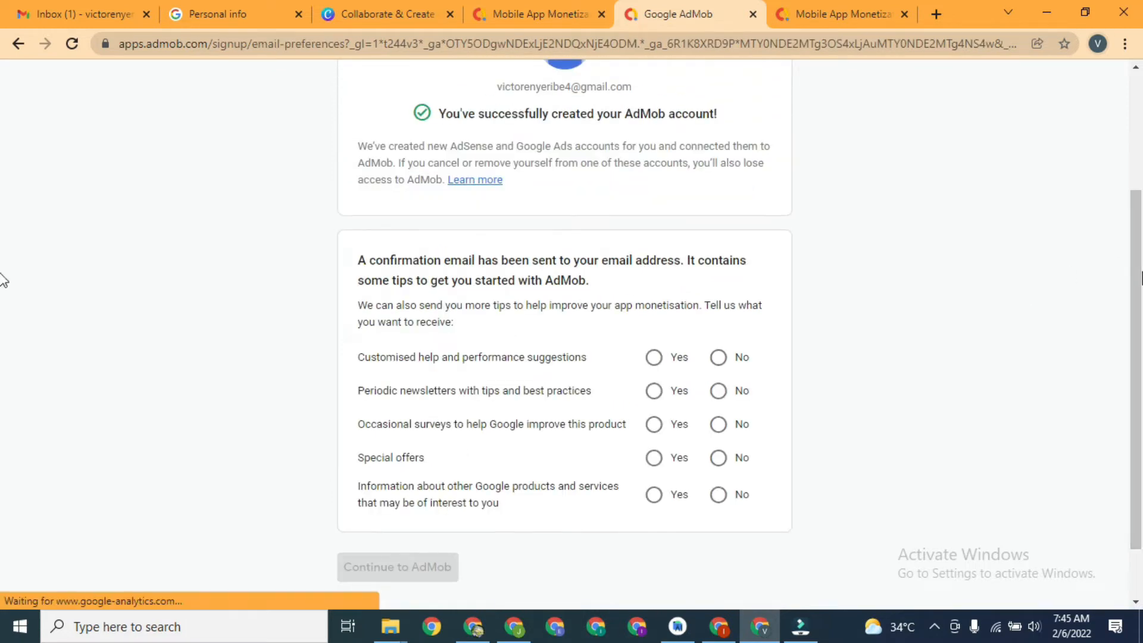
pyautogui.scroll(-2, 1081, 325)
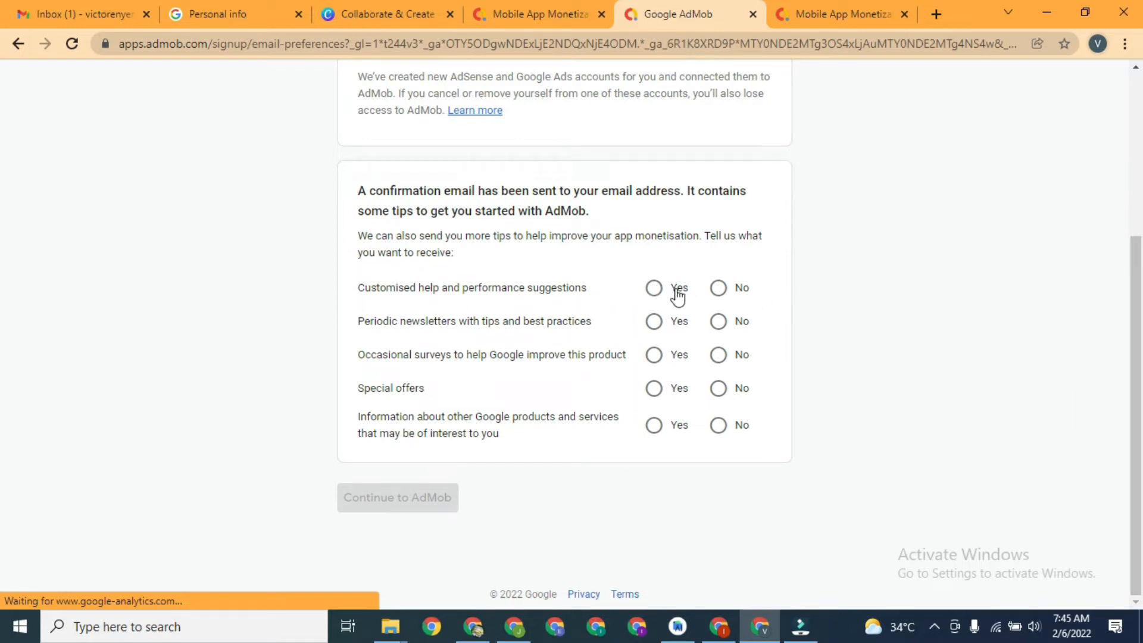
pyautogui.click(654, 292)
pyautogui.click(654, 322)
pyautogui.click(654, 356)
pyautogui.click(654, 390)
pyautogui.click(653, 426)
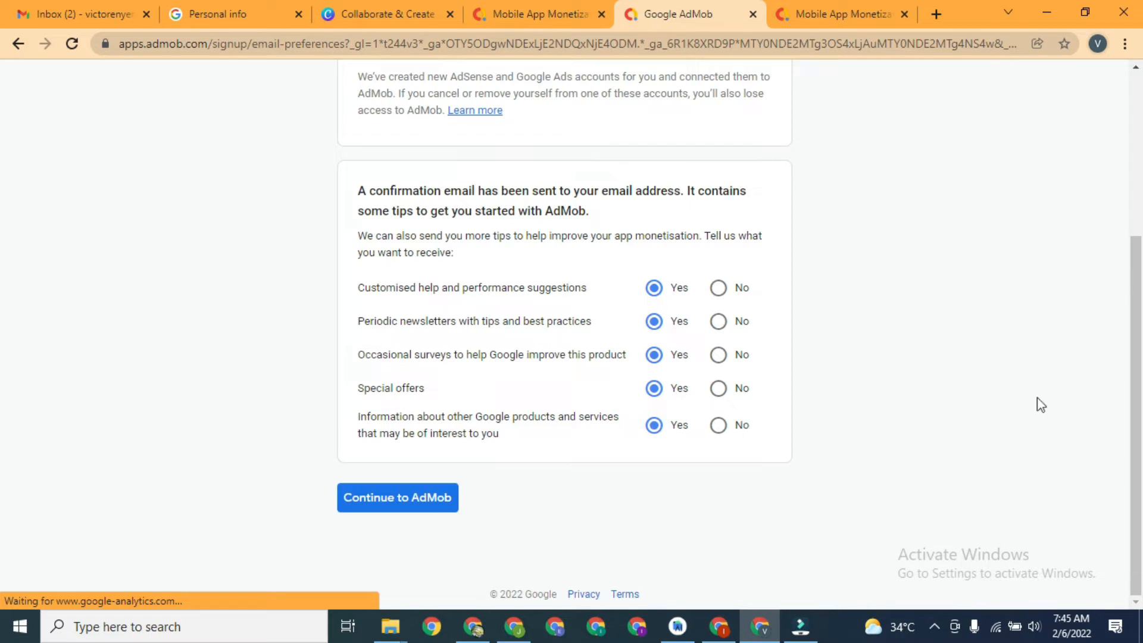
pyautogui.click(436, 497)
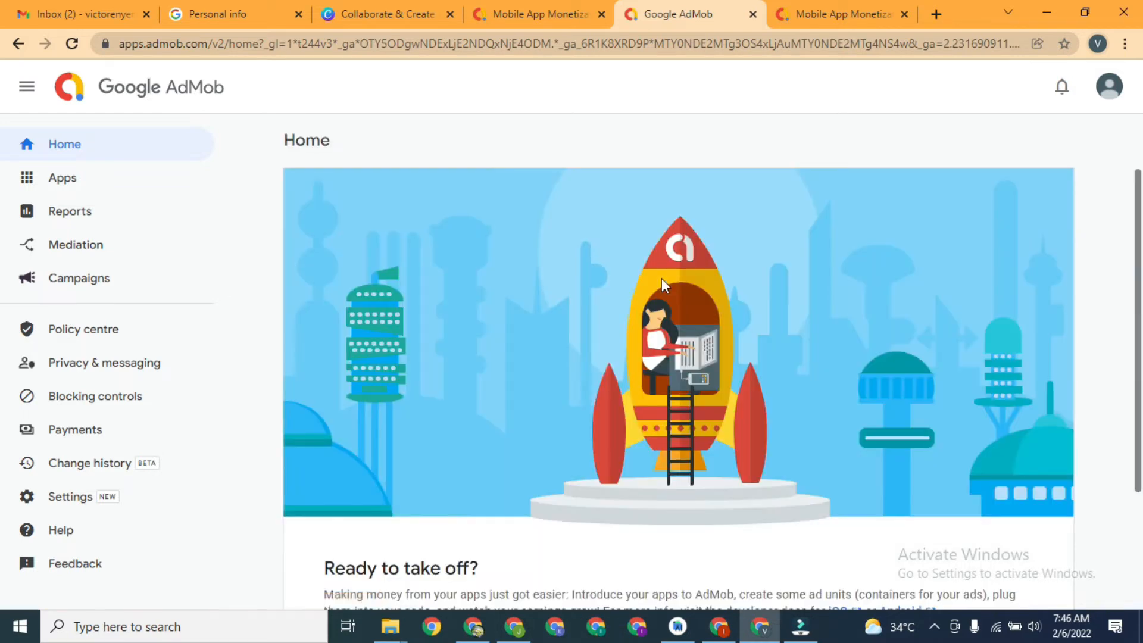
# - Start setting up a new app for the Android platform, state that it is not listed on a supported app store, and continue
pyautogui.scroll(-3, 1125, 357)
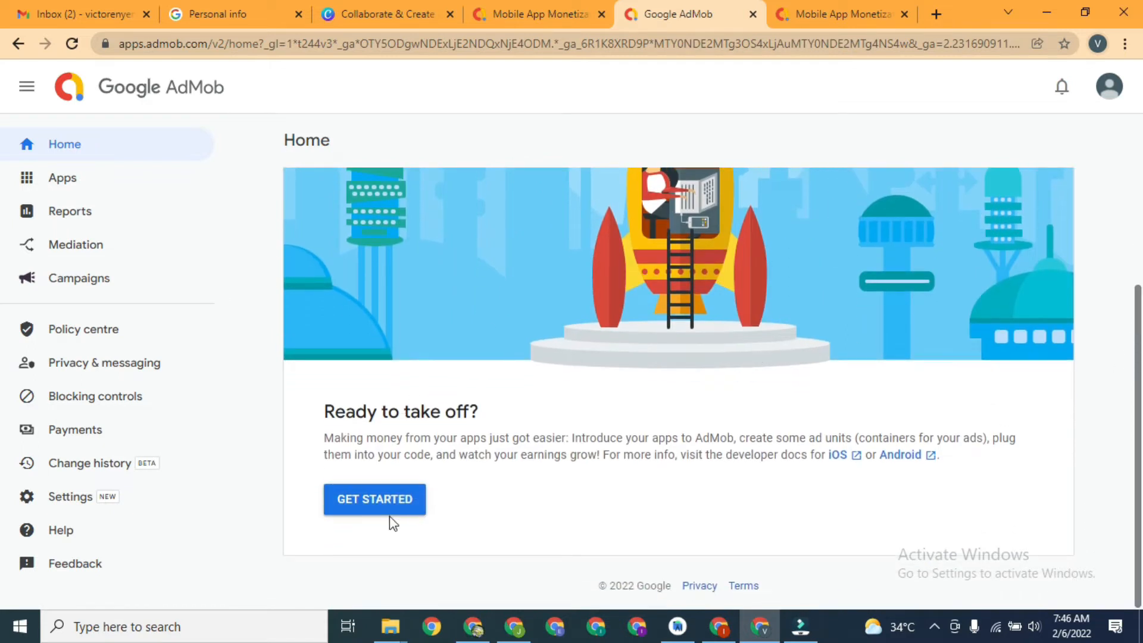
pyautogui.click(375, 506)
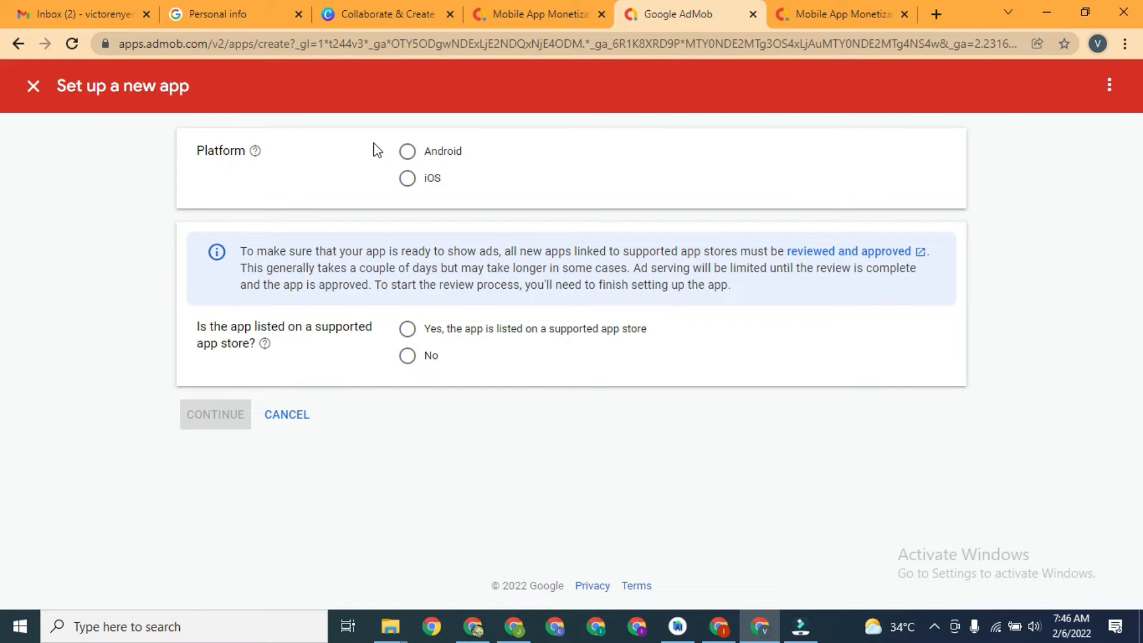
pyautogui.click(417, 155)
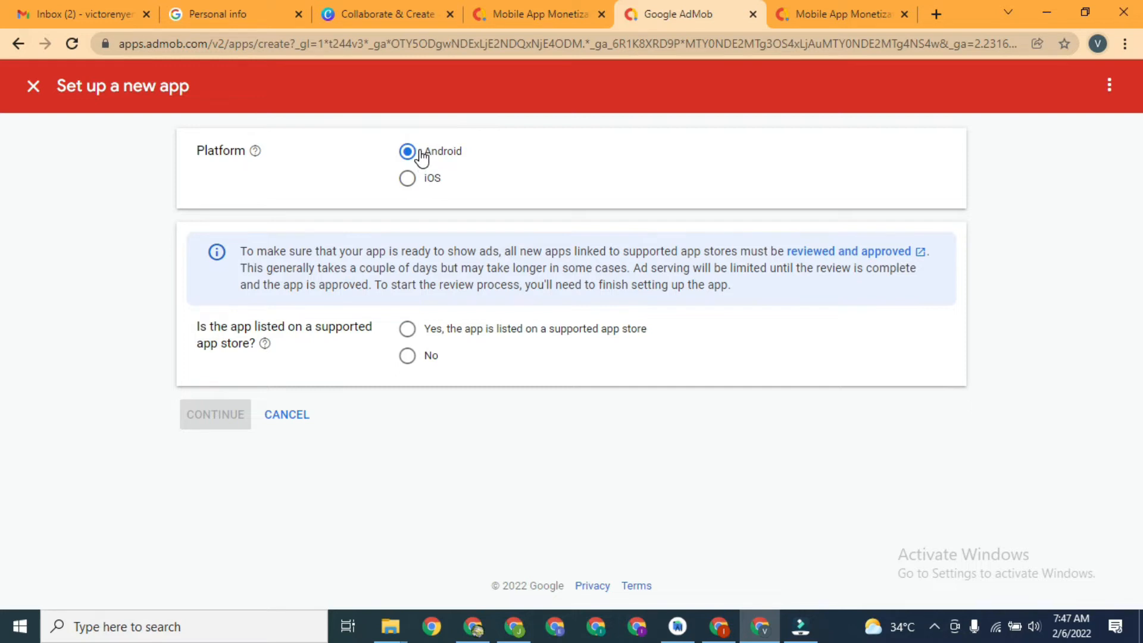
pyautogui.click(408, 357)
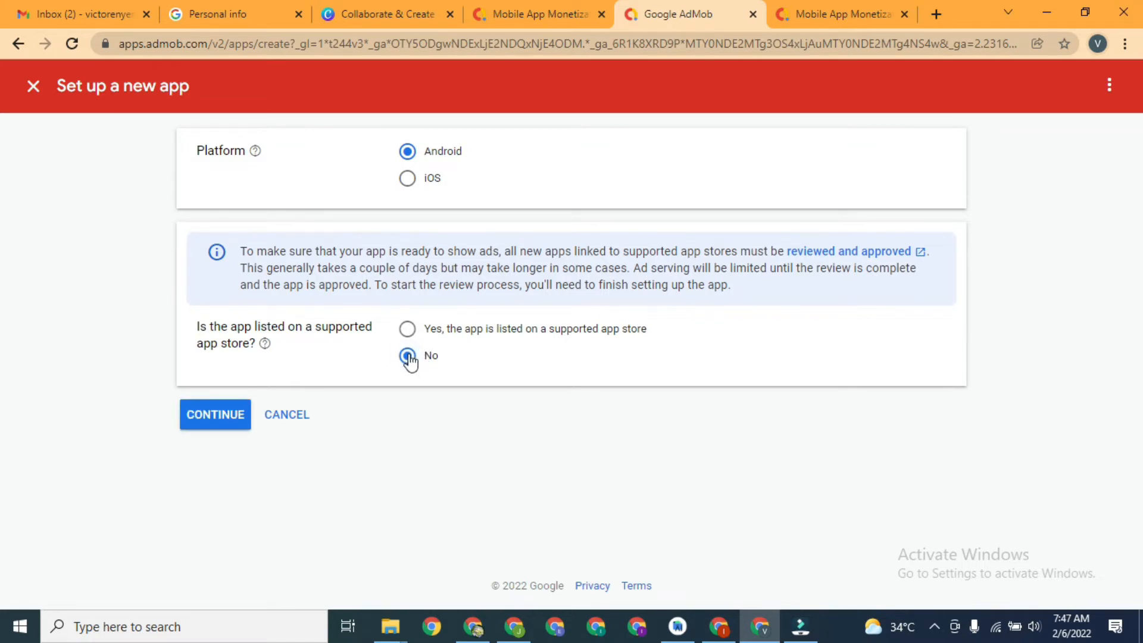
pyautogui.click(231, 416)
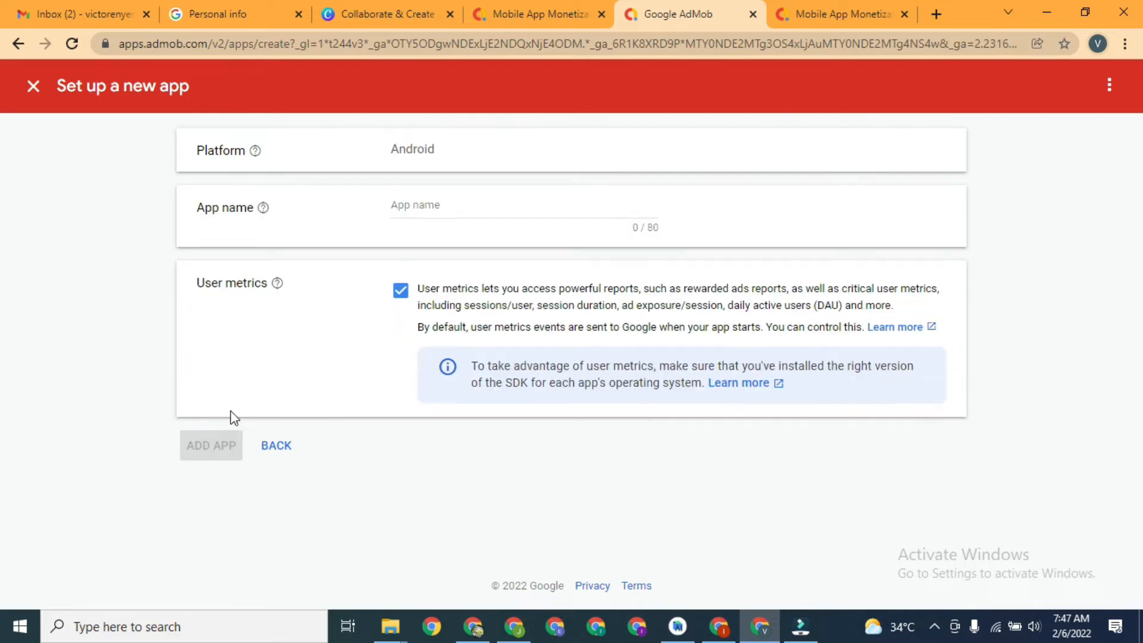
# - Name the app Carogold, add it with user metrics left enabled, and finish the setup
pyautogui.click(464, 206)
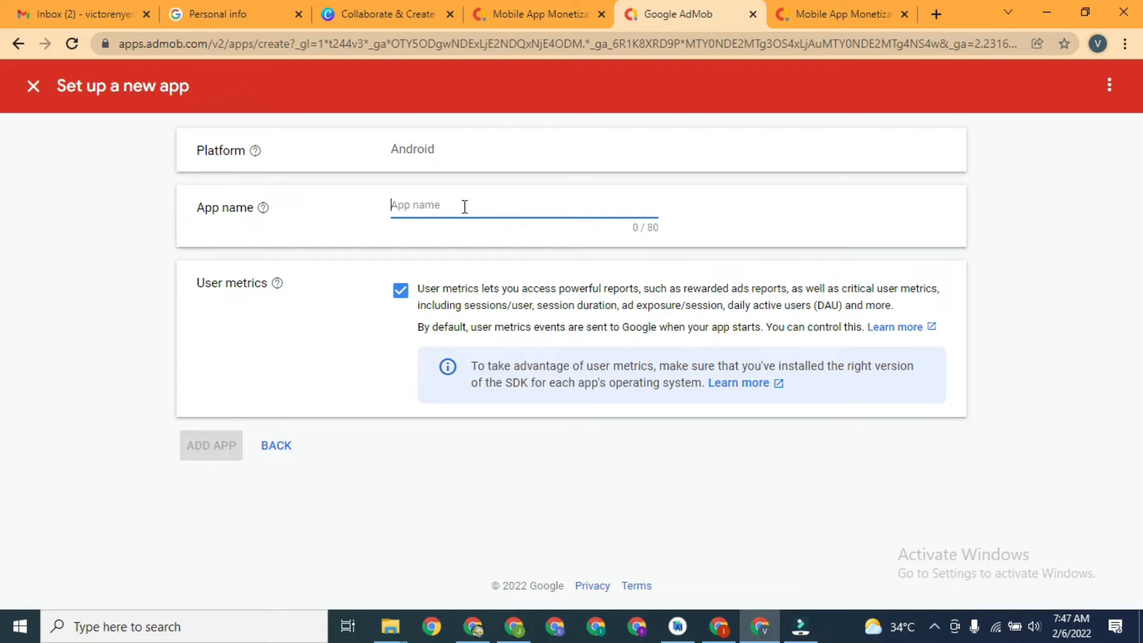
pyautogui.write('q')
pyautogui.press('BackSpace')
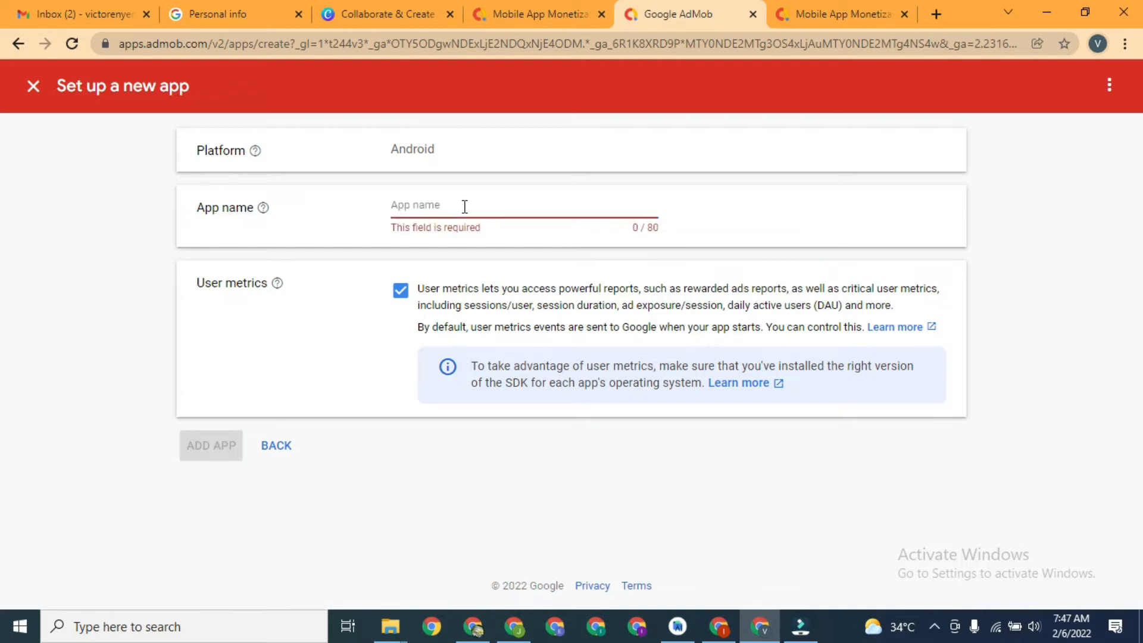
pyautogui.write('q')
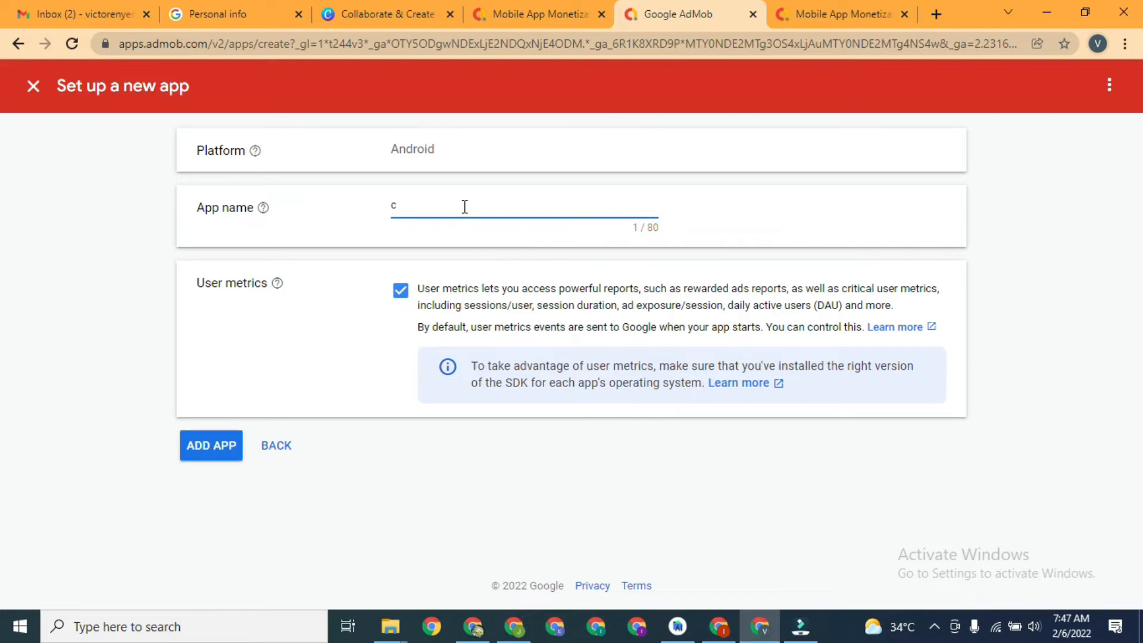
pyautogui.press('BackSpace')
pyautogui.write('q')
pyautogui.write('Carogold')
pyautogui.click(211, 445)
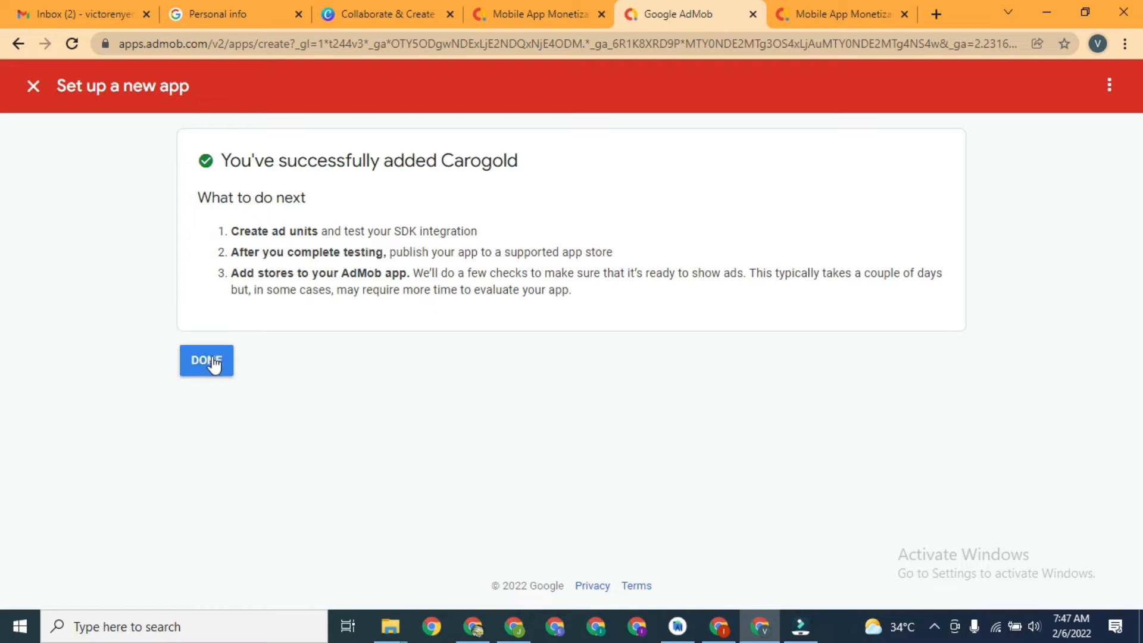
pyautogui.click(213, 361)
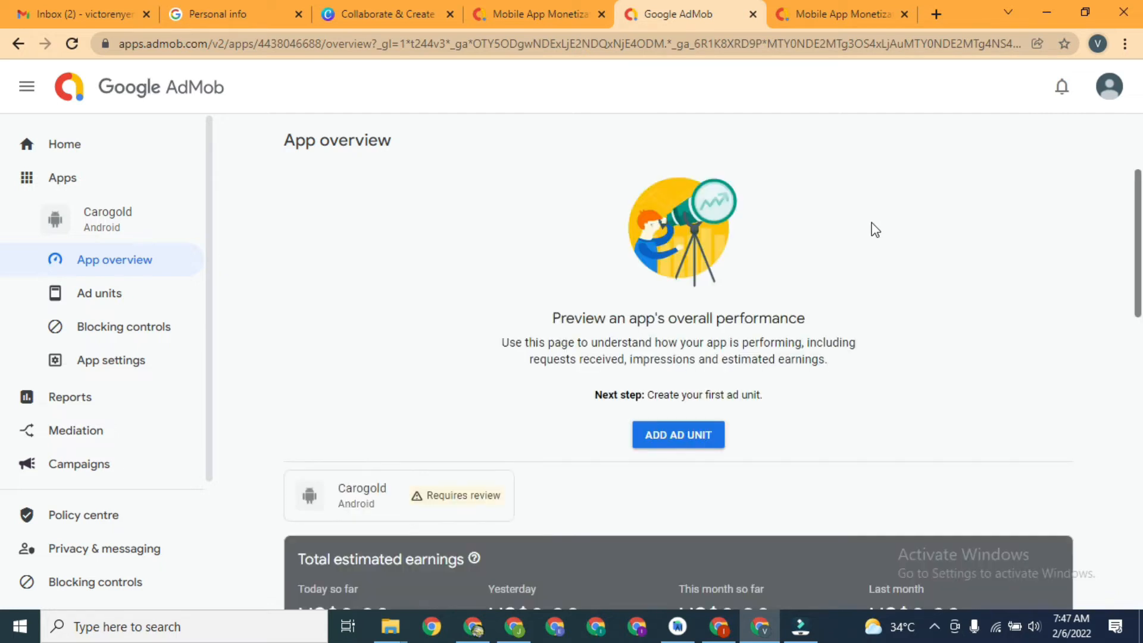
pyautogui.scroll(-5, 1120, 324)
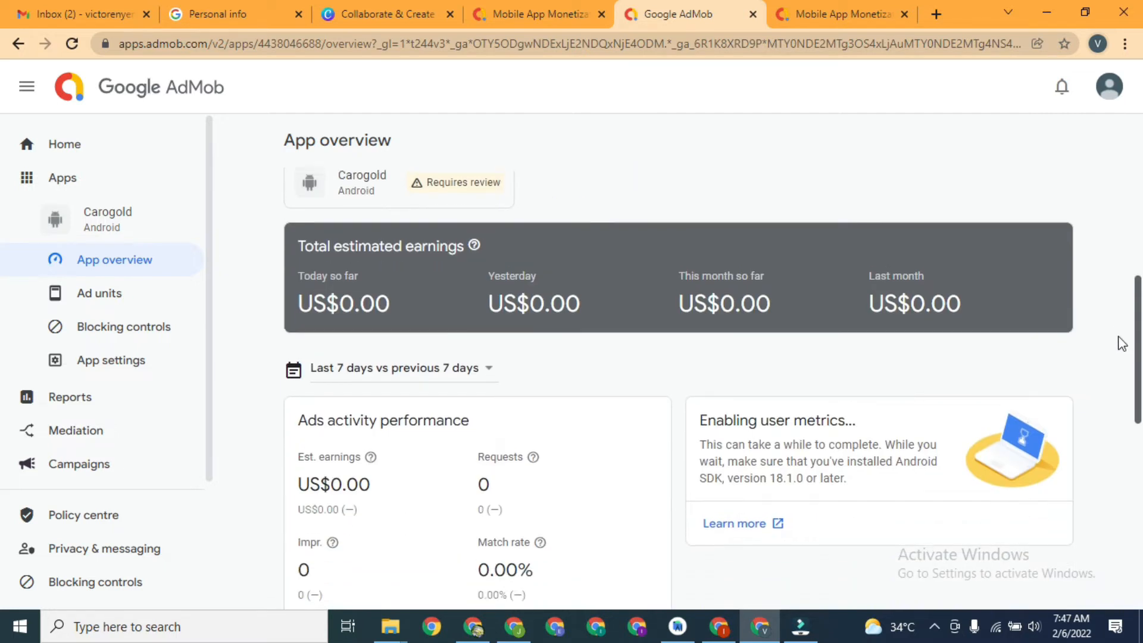
pyautogui.scroll(3, 1119, 339)
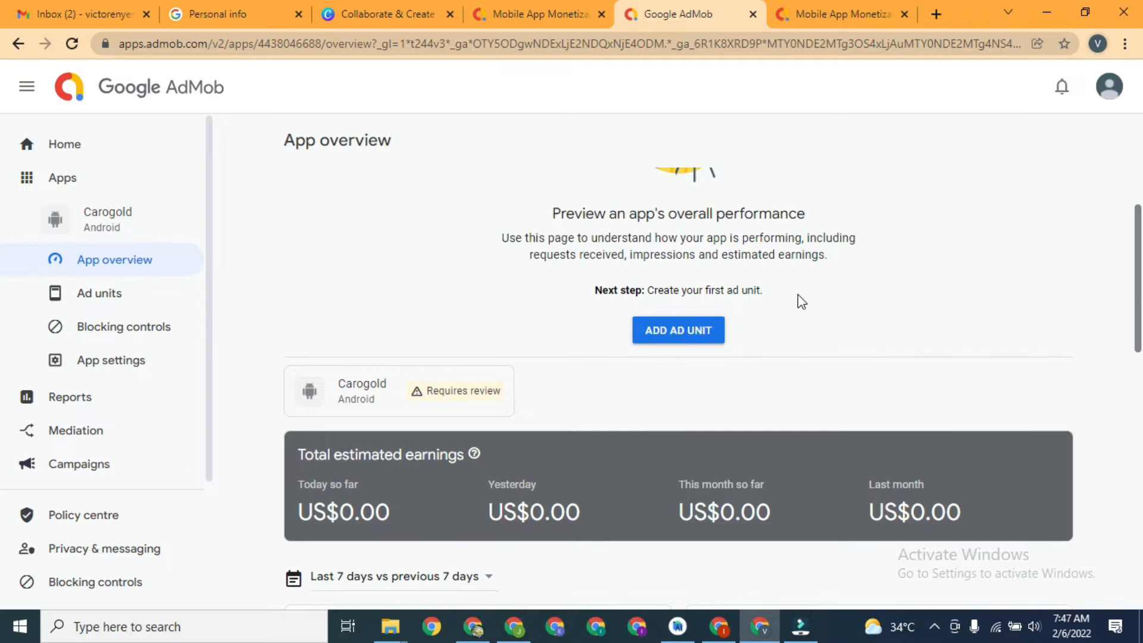
pyautogui.scroll(-5, 1137, 333)
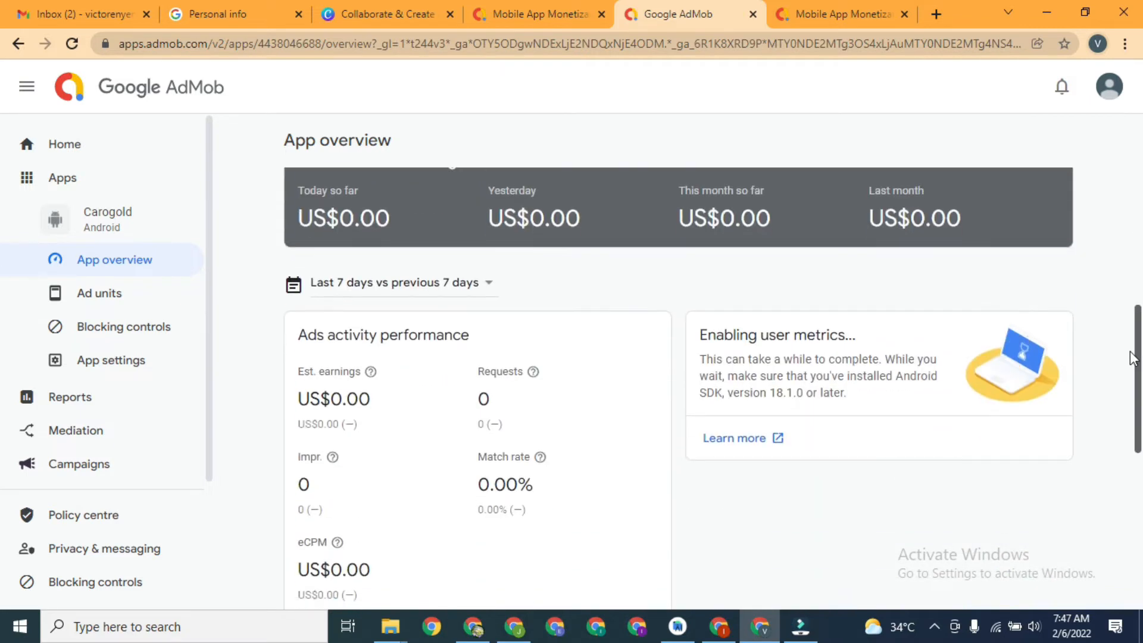
pyautogui.scroll(2, 1138, 357)
pyautogui.moveTo(1139, 370); pyautogui.dragTo(1131, 223)
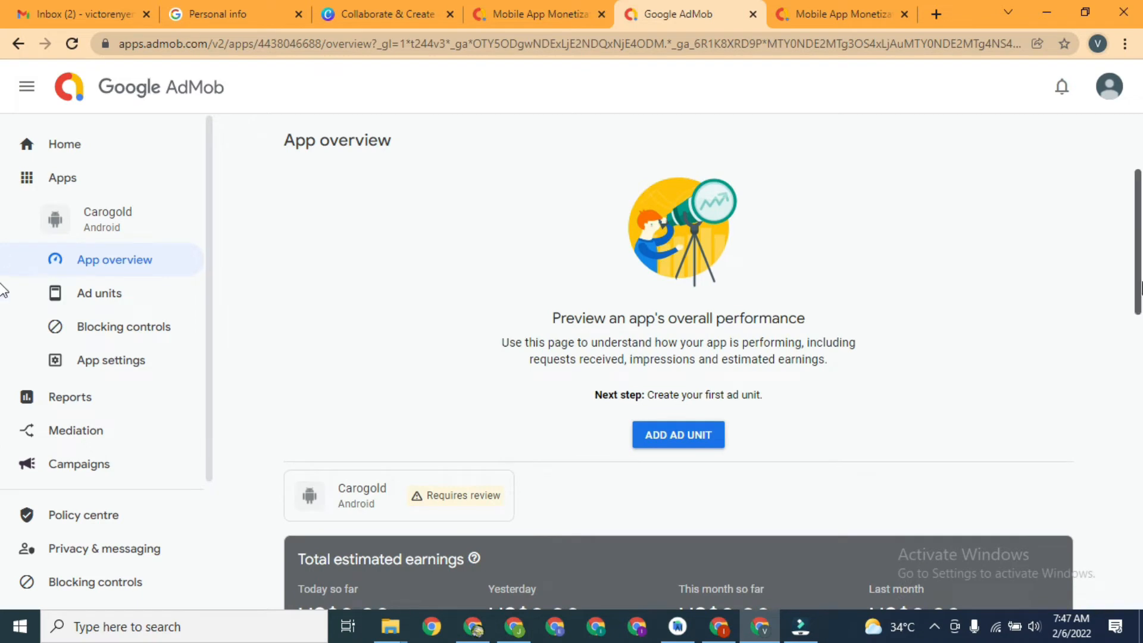
# - Open the payment details form from the home dashboard's missing payment information notice and go to its Address line 1 field
pyautogui.click(94, 158)
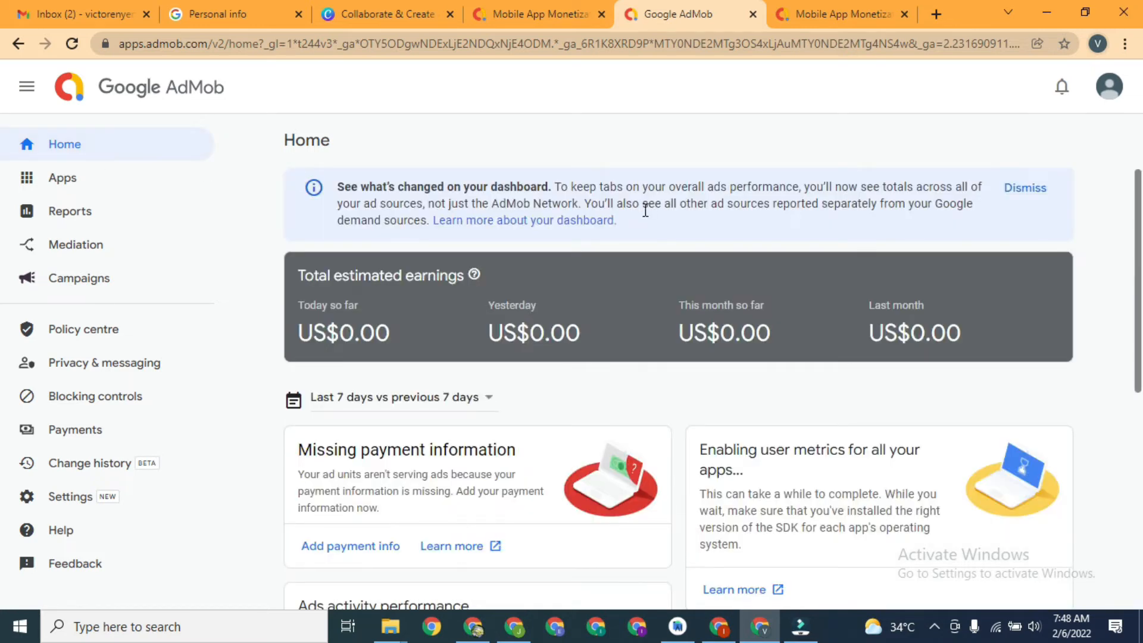
pyautogui.moveTo(1132, 261); pyautogui.dragTo(1135, 351)
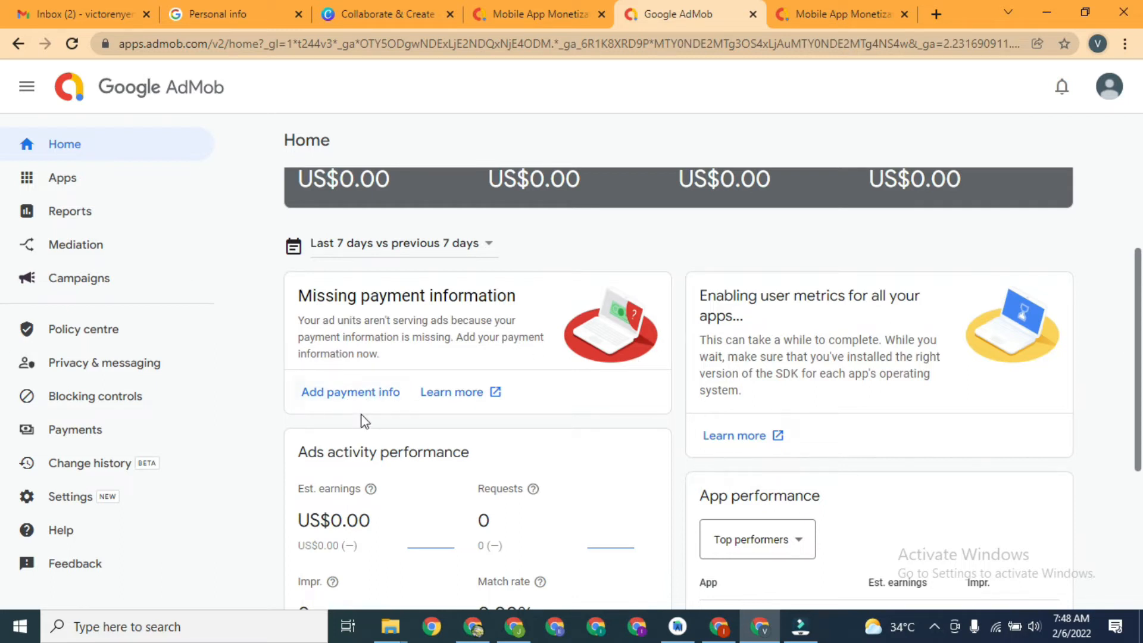
pyautogui.click(348, 396)
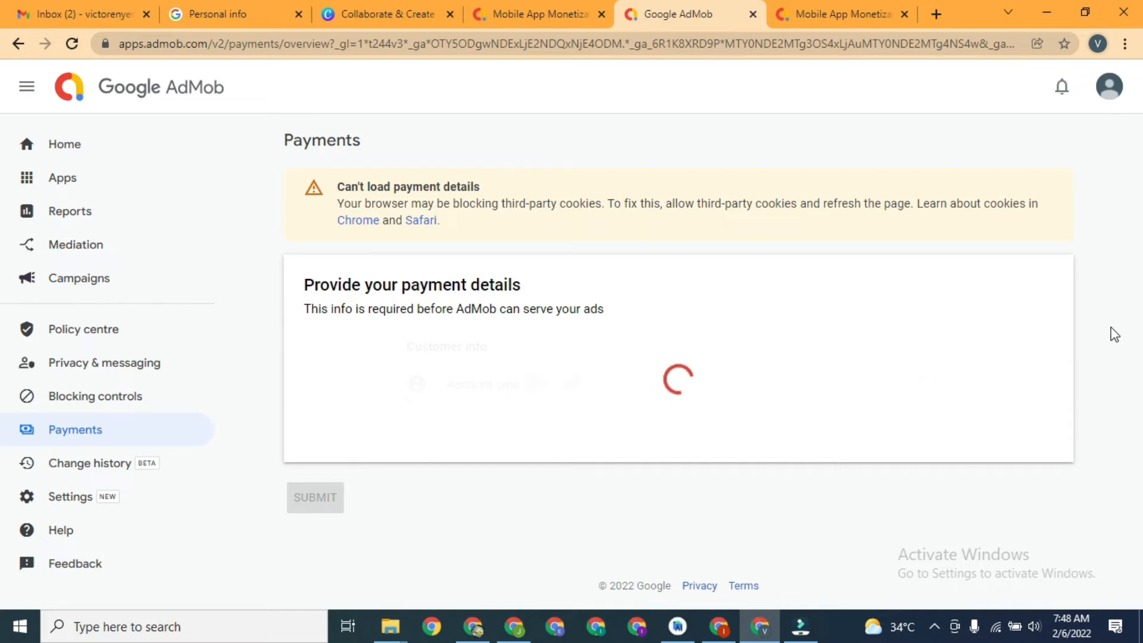
pyautogui.moveTo(1137, 288); pyautogui.dragTo(1129, 413)
pyautogui.moveTo(1137, 348); pyautogui.dragTo(1107, 365)
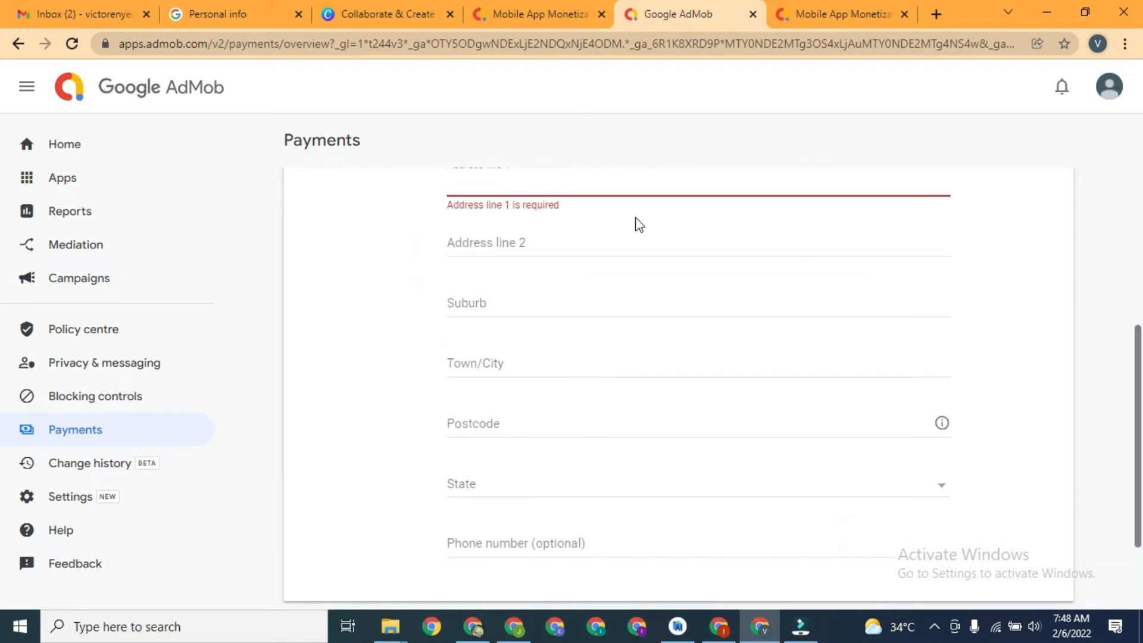
pyautogui.click(535, 239)
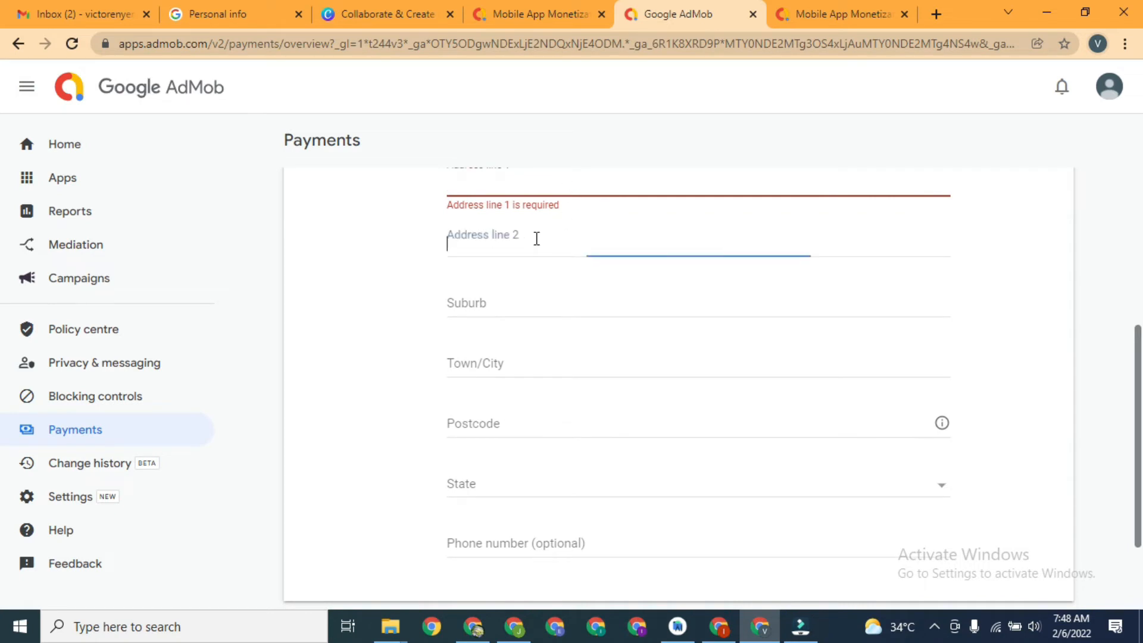
pyautogui.moveTo(1139, 447); pyautogui.dragTo(1115, 386)
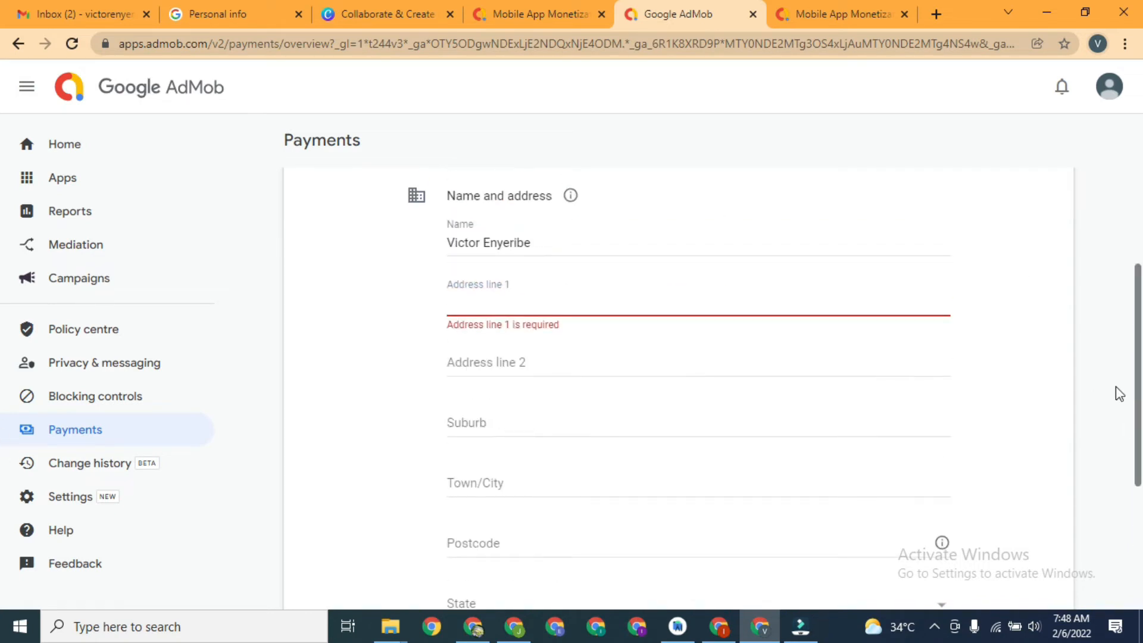
pyautogui.click(525, 295)
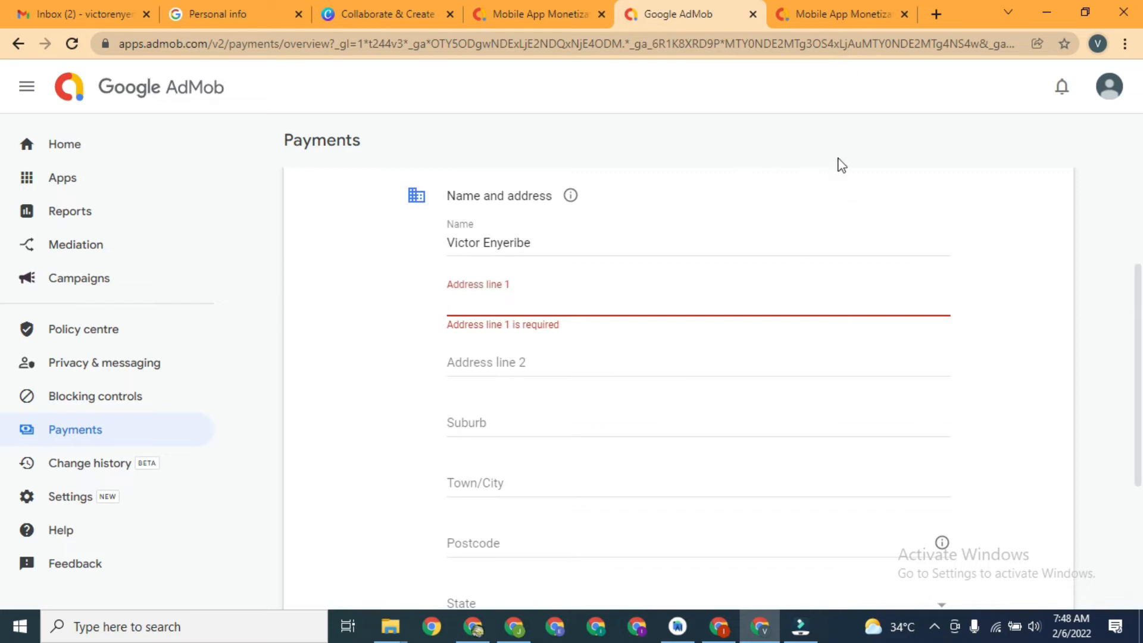
# - Search the web for "lagos postal code" in a new tab and open the Lagos State Postal and Zip Codes Full List
pyautogui.click(936, 15)
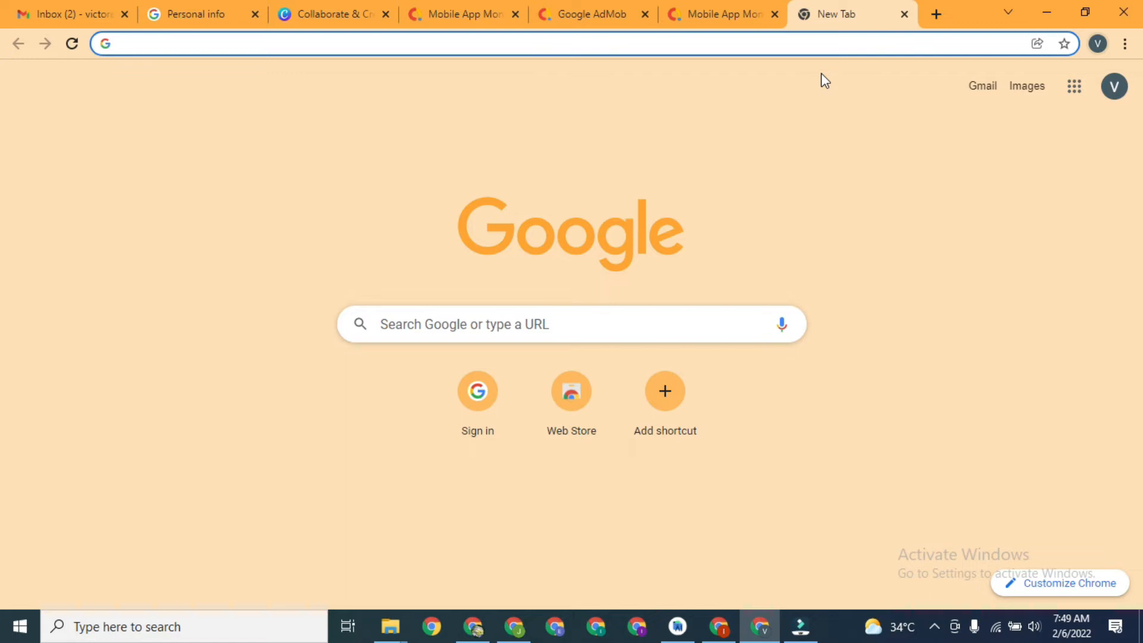
pyautogui.write('lagos ')
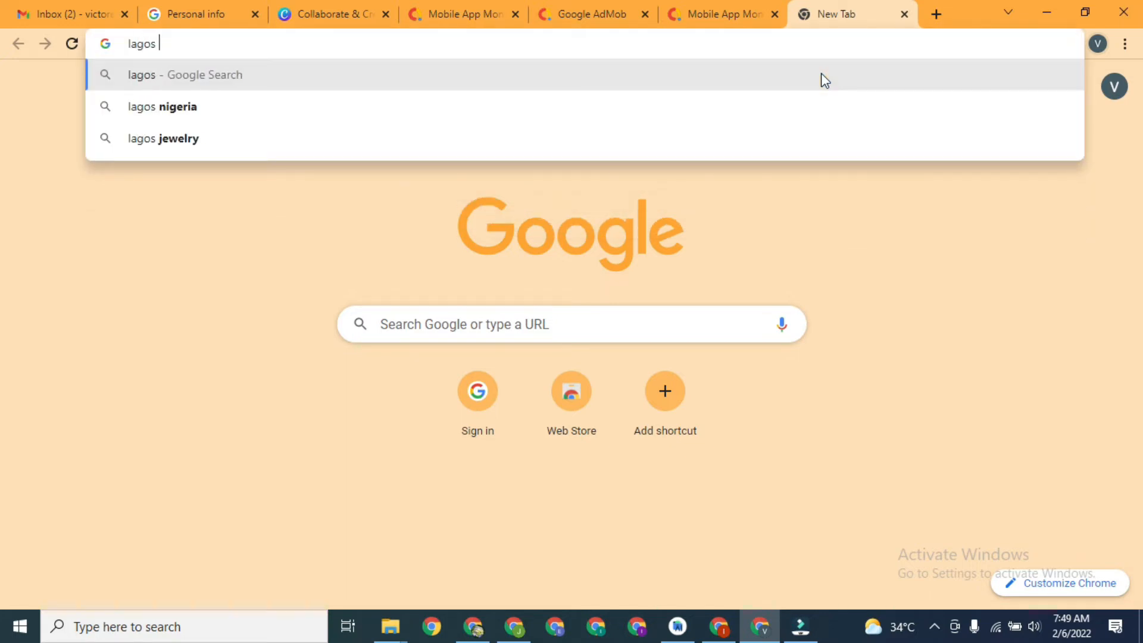
pyautogui.write('postal code')
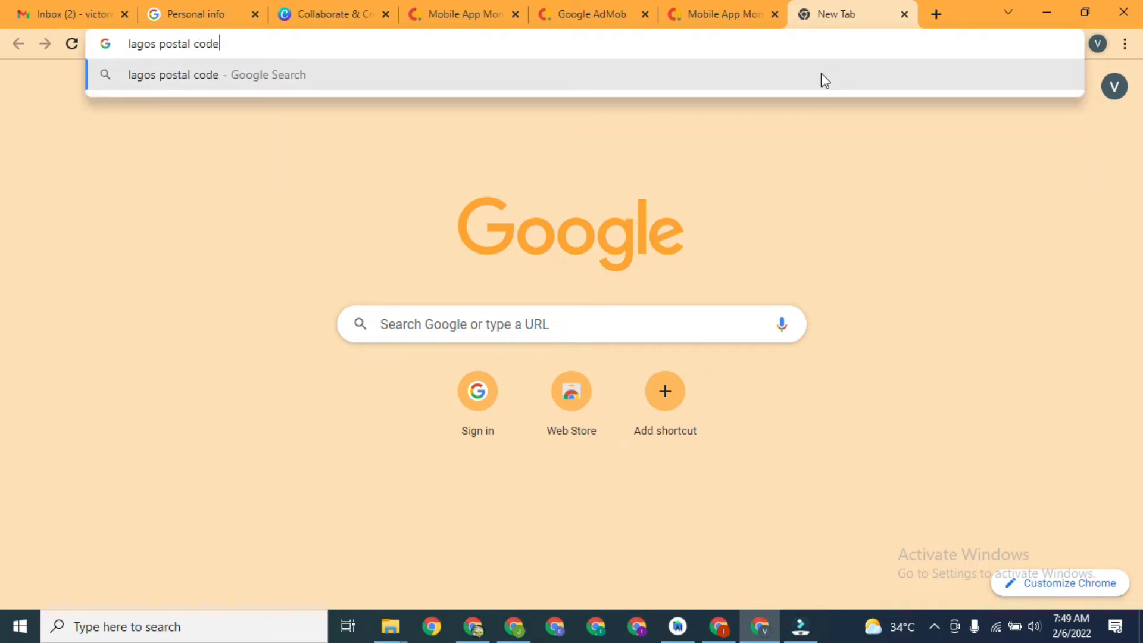
pyautogui.press('Return')
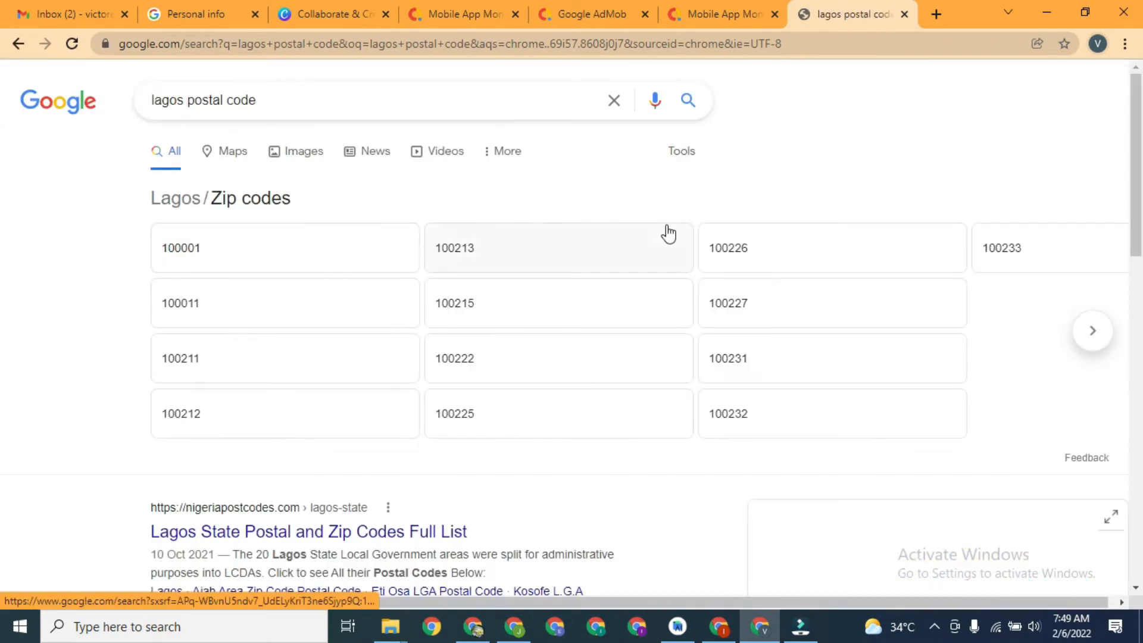
pyautogui.scroll(-4, 654, 298)
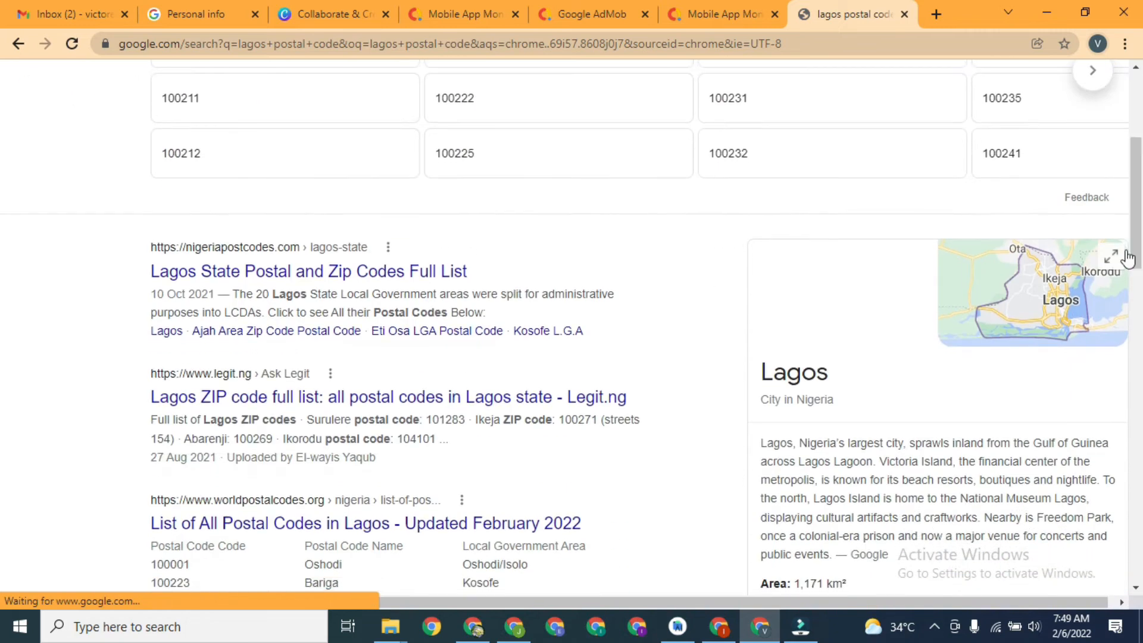
pyautogui.click(395, 279)
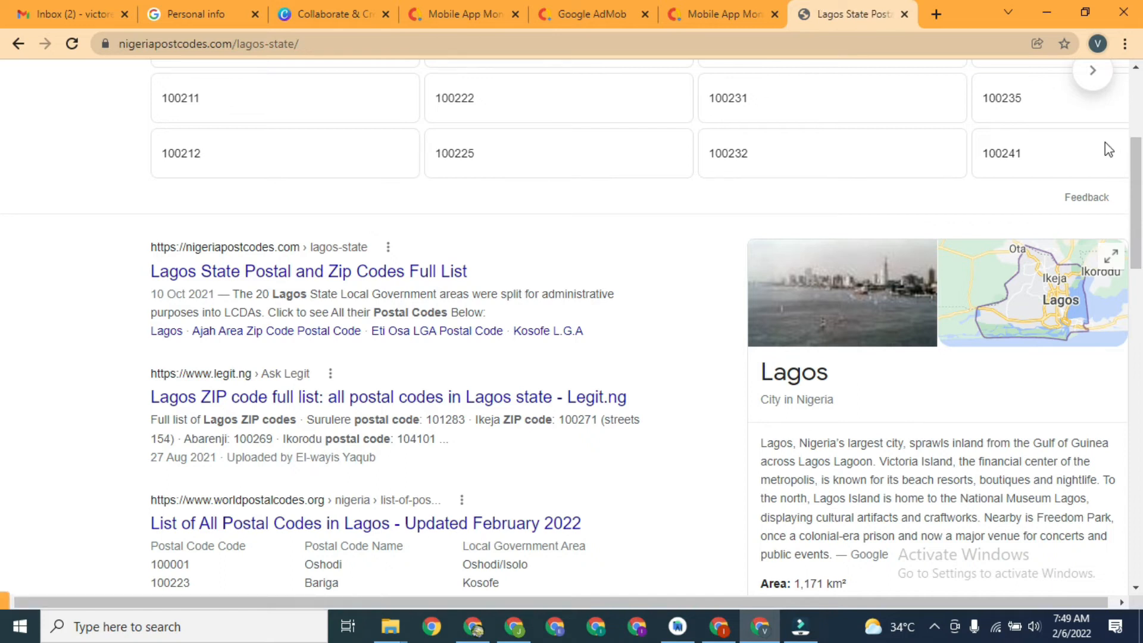
pyautogui.click(731, 8)
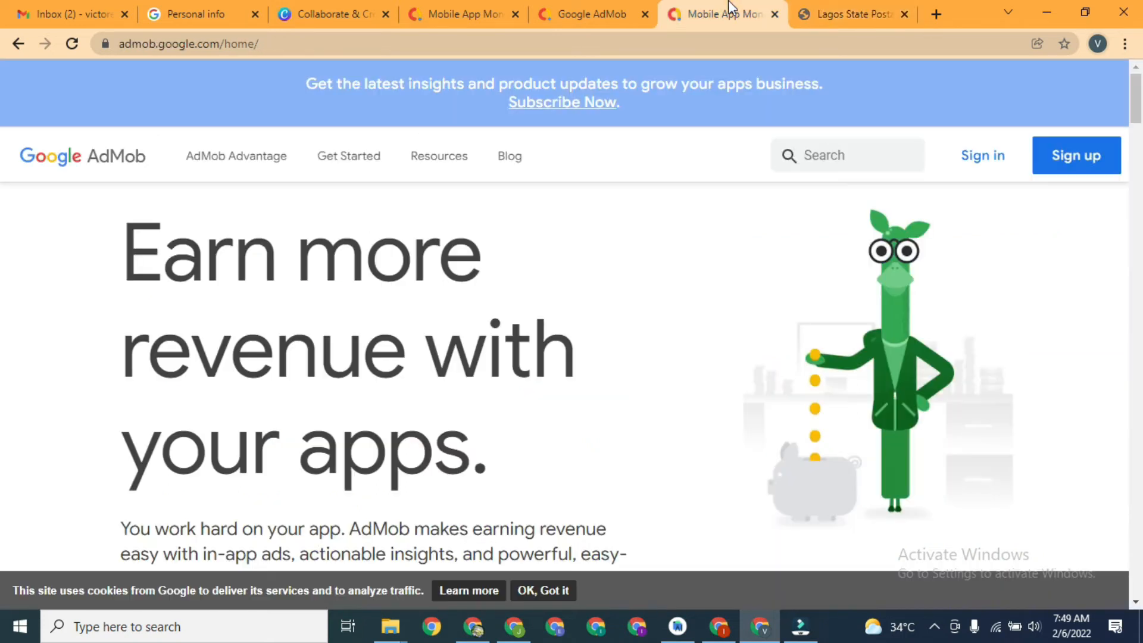
pyautogui.click(864, 6)
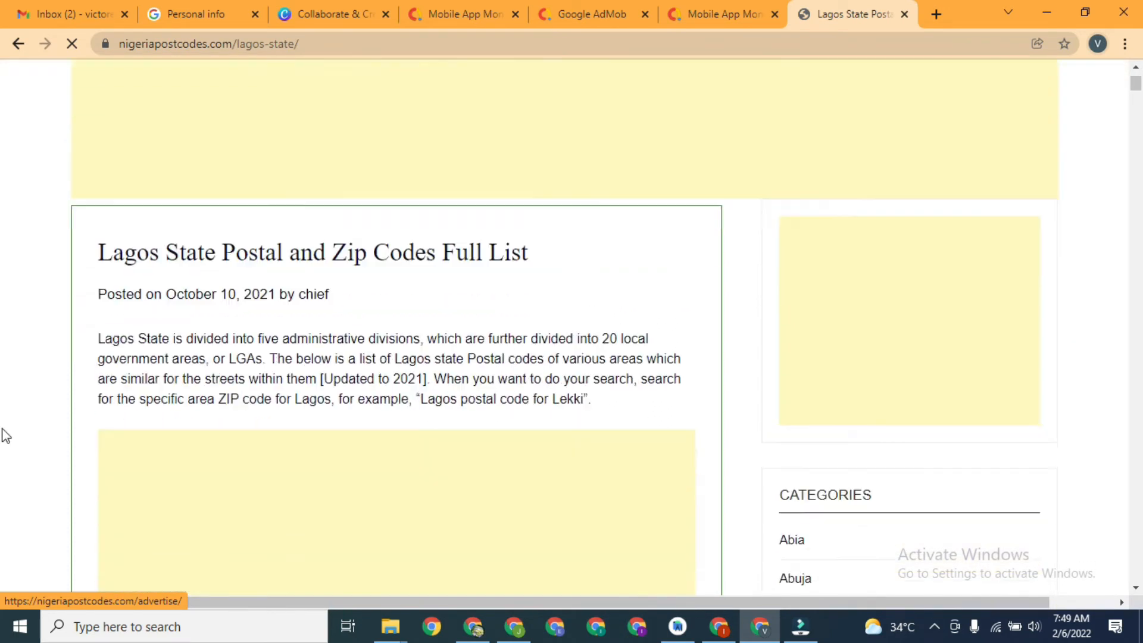
# - Find the Surulere postal code entry in the Lagos list and copy the town name Surulere
pyautogui.scroll(-5, 3, 436)
pyautogui.scroll(-10, 3, 436)
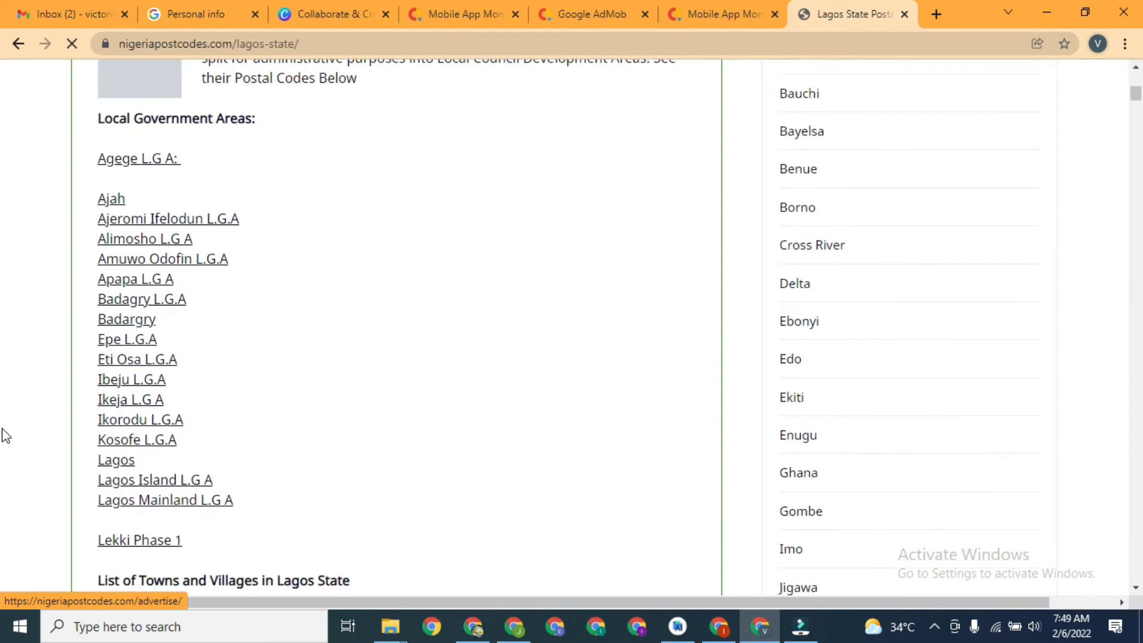
pyautogui.scroll(-1, 5, 436)
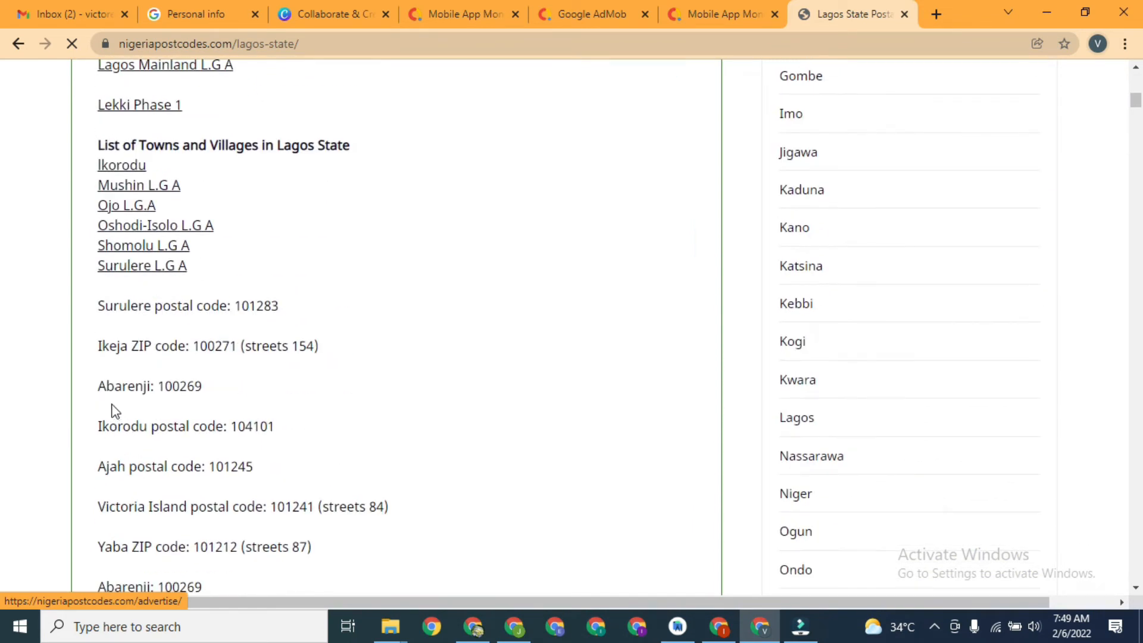
pyautogui.moveTo(99, 306); pyautogui.dragTo(153, 300)
pyautogui.hotkey('ctrl', 'c')
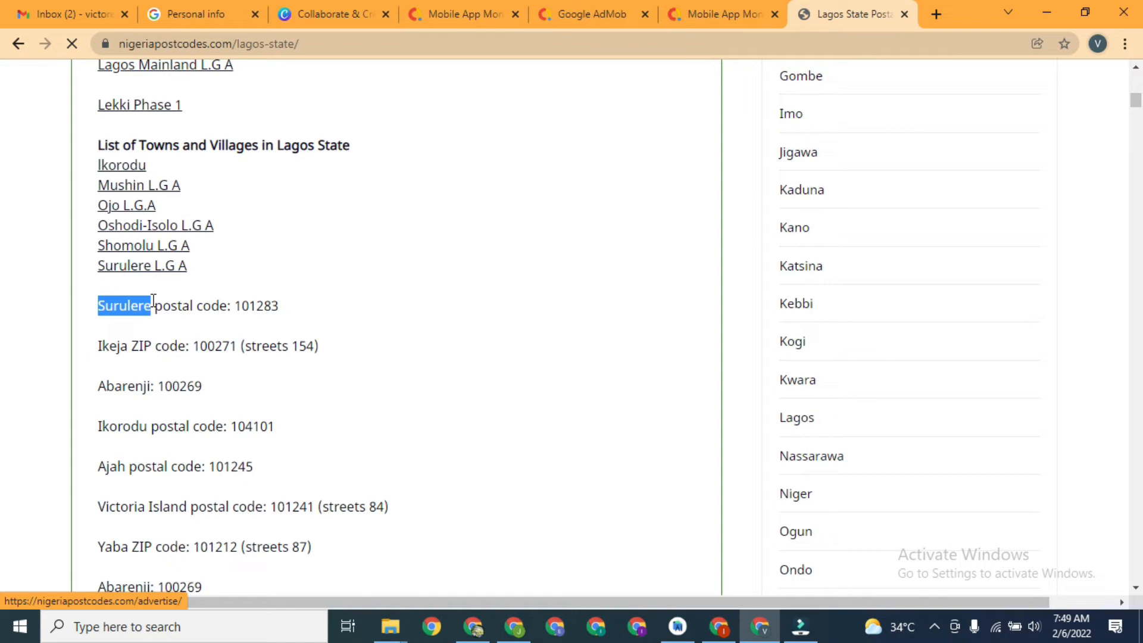
# - Return to the AdMob payment details form, paste the copied town name into Town/City, and enter the street address in Address line 1
pyautogui.click(728, 3)
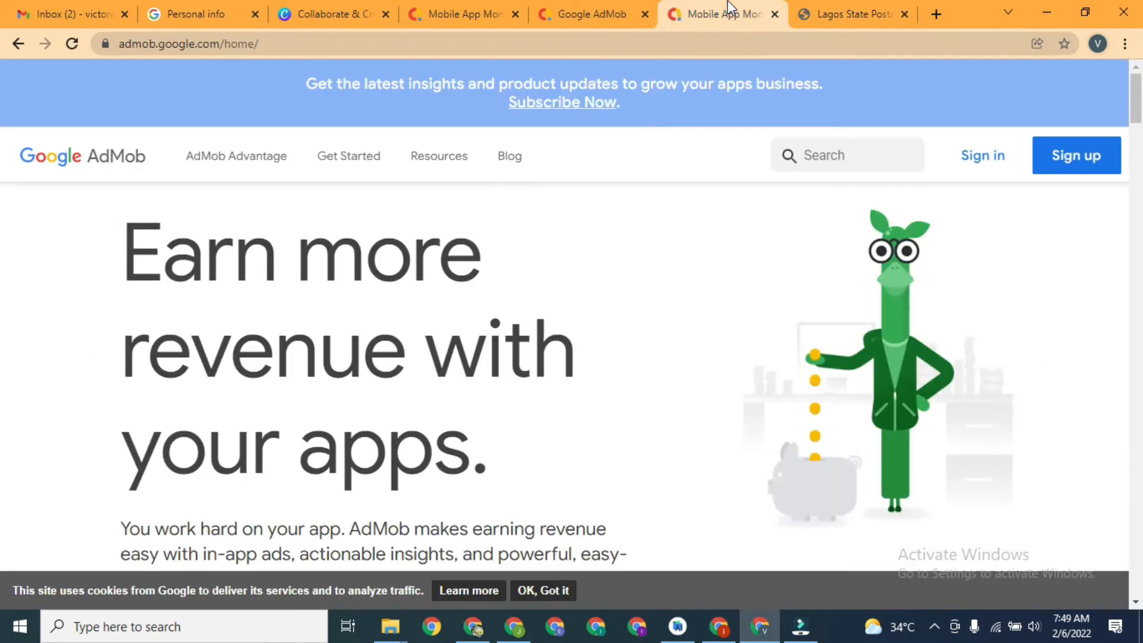
pyautogui.click(587, 13)
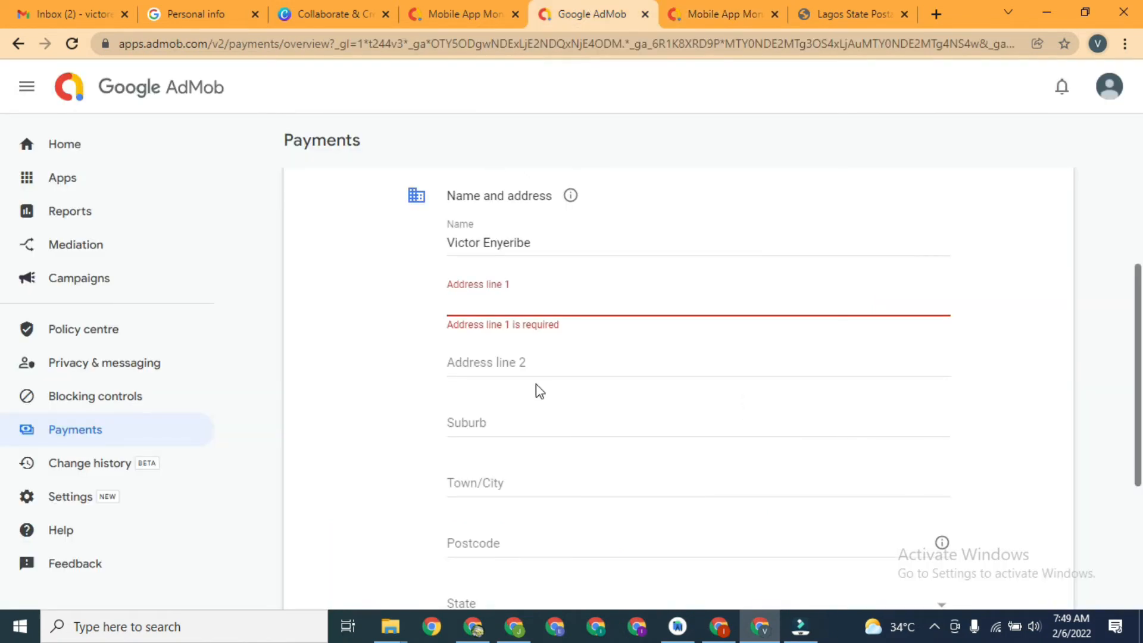
pyautogui.click(532, 487)
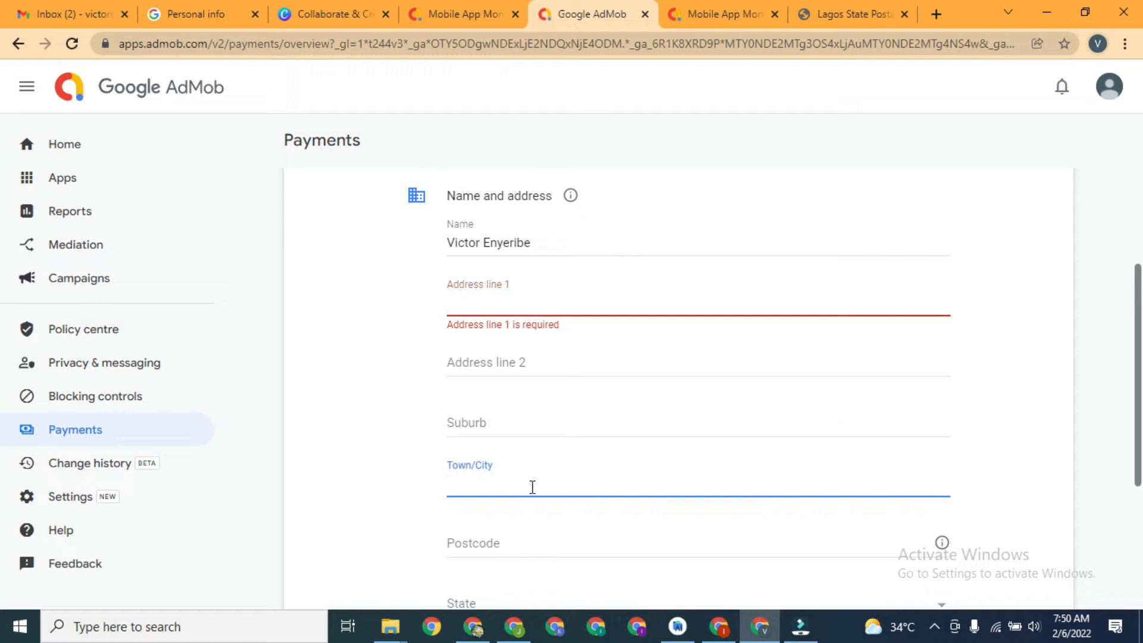
pyautogui.hotkey('ctrl', 'v')
pyautogui.write('No')
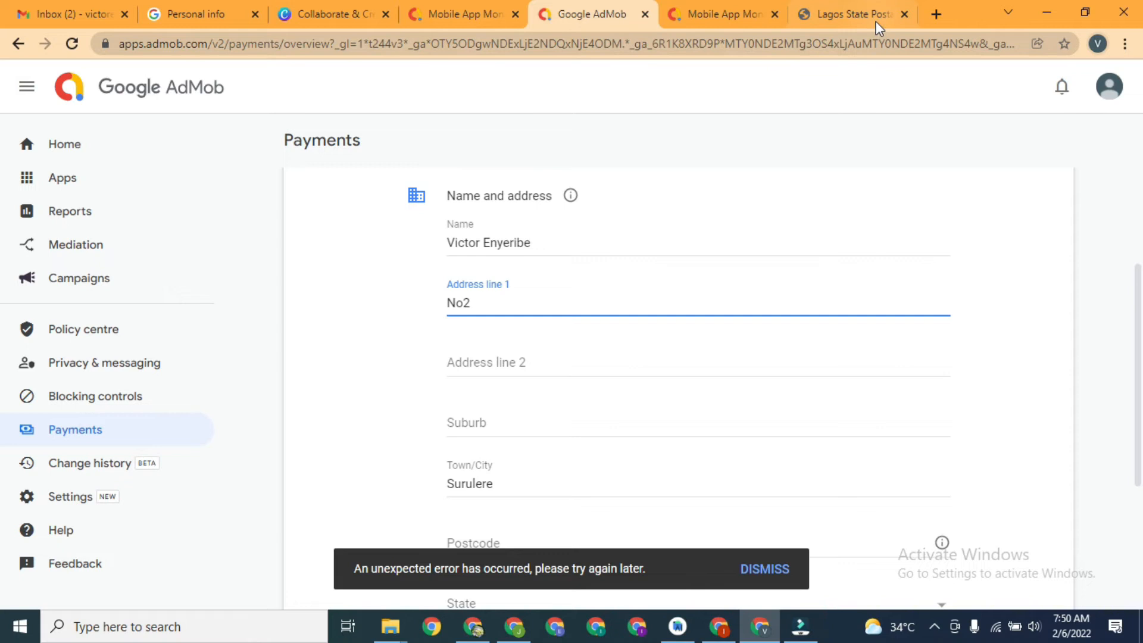
# - Copy the Surulere postal code from the Lagos list and paste it into the payment form's Postcode field
pyautogui.click(859, 14)
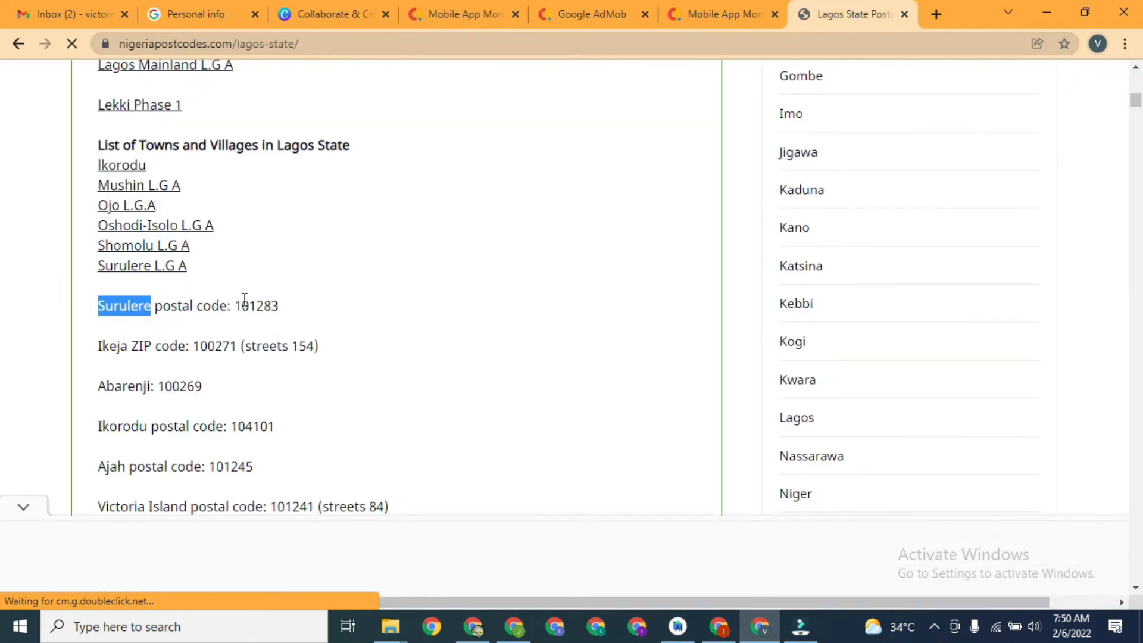
pyautogui.moveTo(235, 305); pyautogui.dragTo(279, 305)
pyautogui.hotkey('ctrl', 'c')
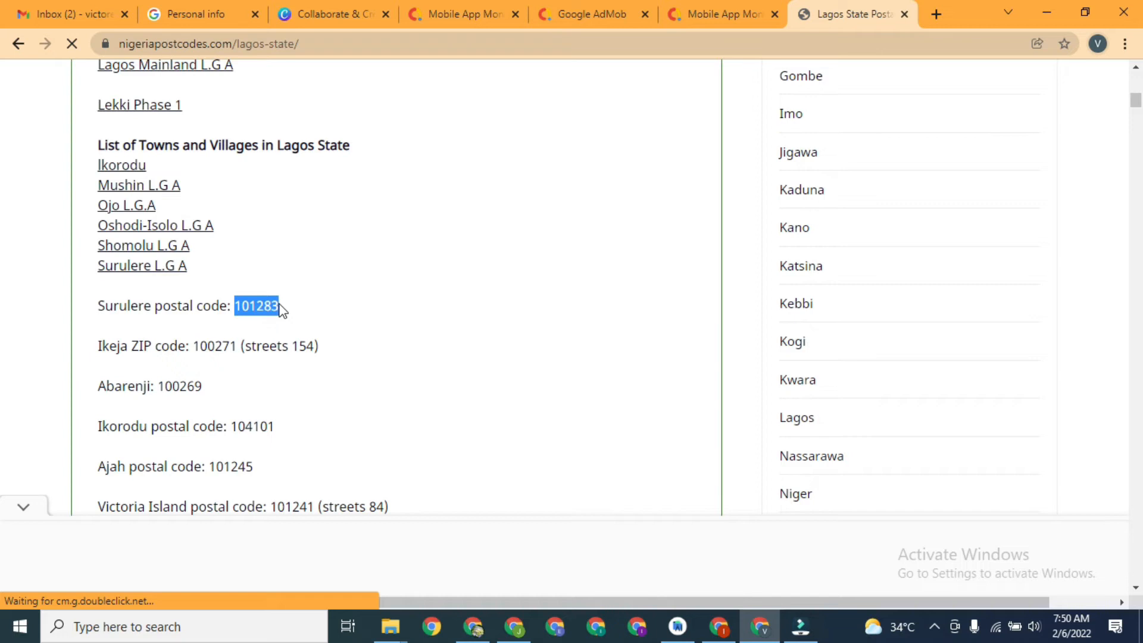
pyautogui.click(704, 3)
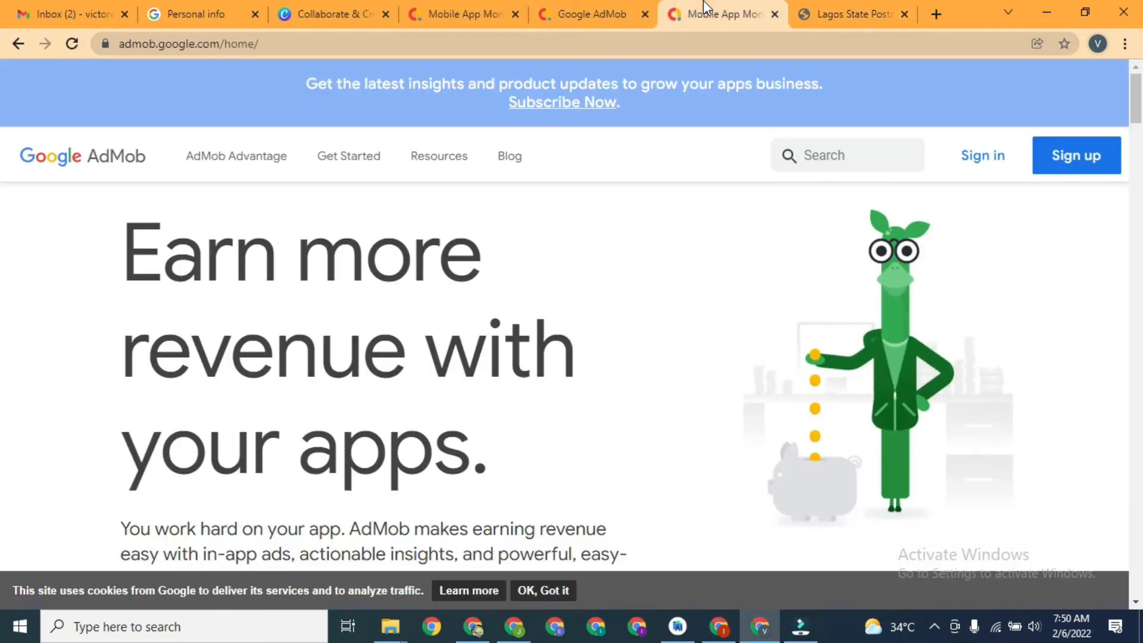
pyautogui.click(630, 5)
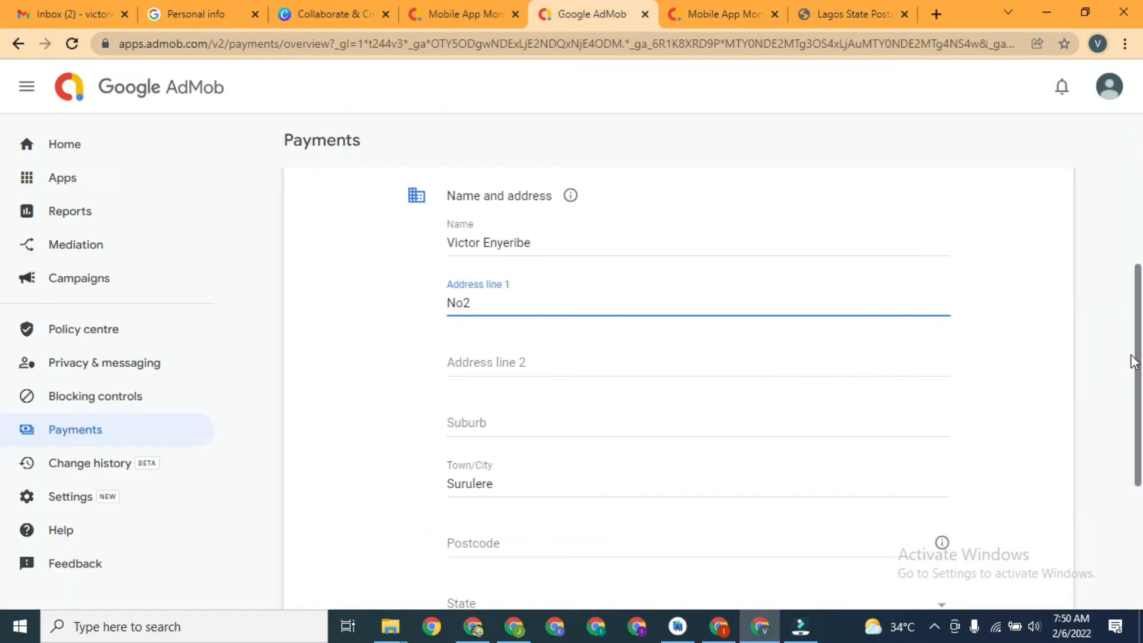
pyautogui.scroll(-2, 1139, 408)
pyautogui.click(577, 389)
pyautogui.hotkey('ctrl', 'v')
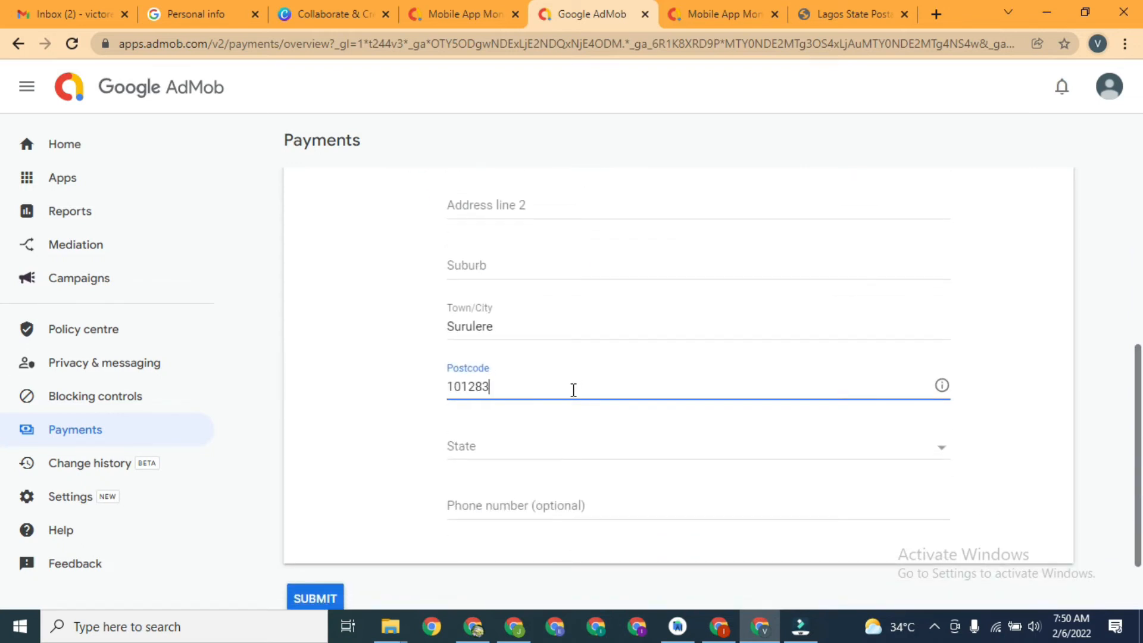
# - Select Lagos as the state, check the completed form, and submit the payment details
pyautogui.click(503, 451)
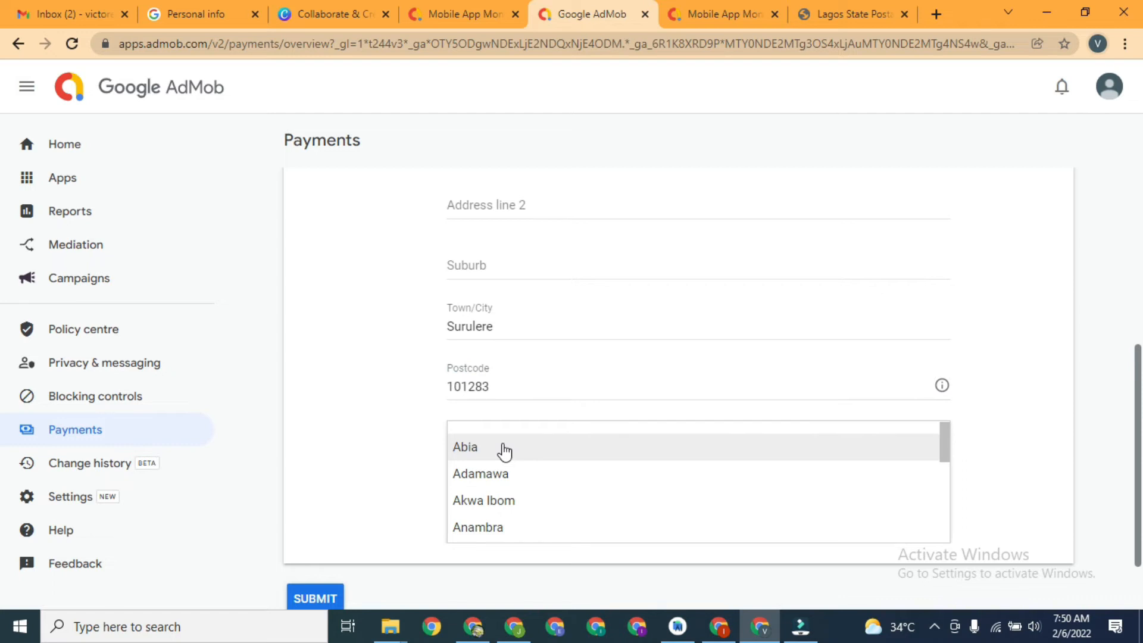
pyautogui.press('l')
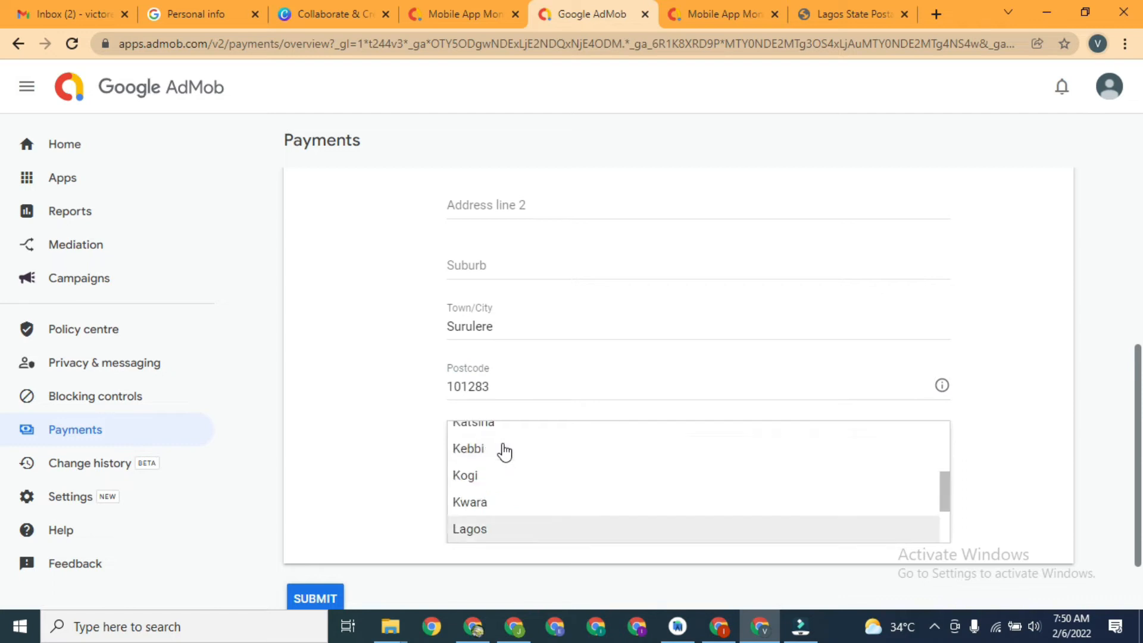
pyautogui.click(503, 534)
pyautogui.moveTo(1138, 420); pyautogui.dragTo(1138, 333)
pyautogui.scroll(3, 1117, 271)
pyautogui.scroll(-7, 1117, 357)
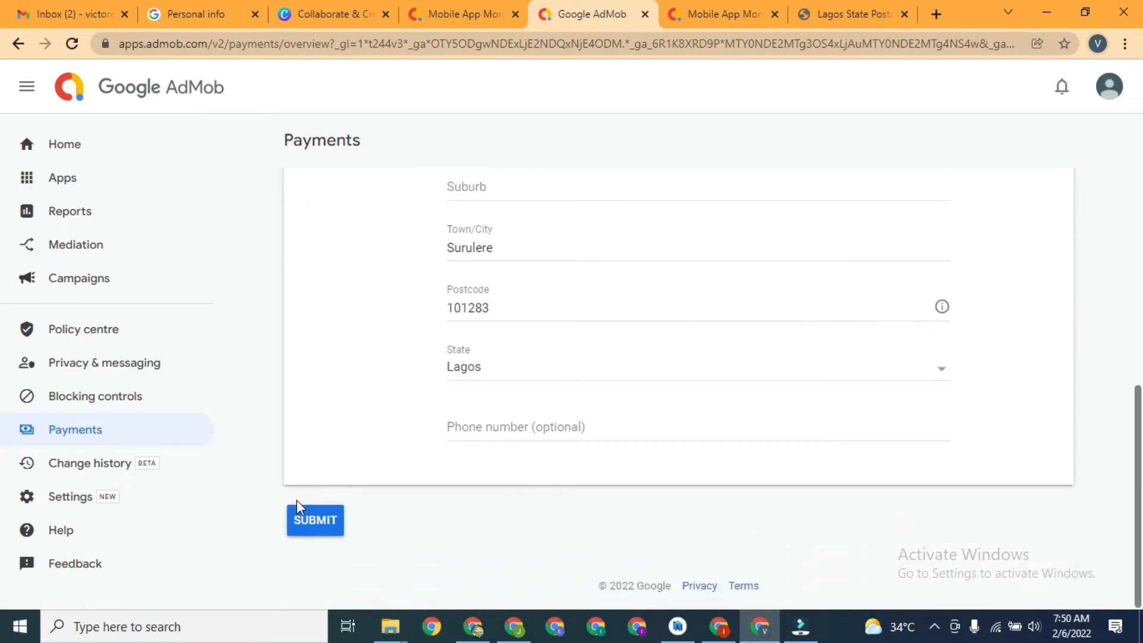
pyautogui.click(313, 522)
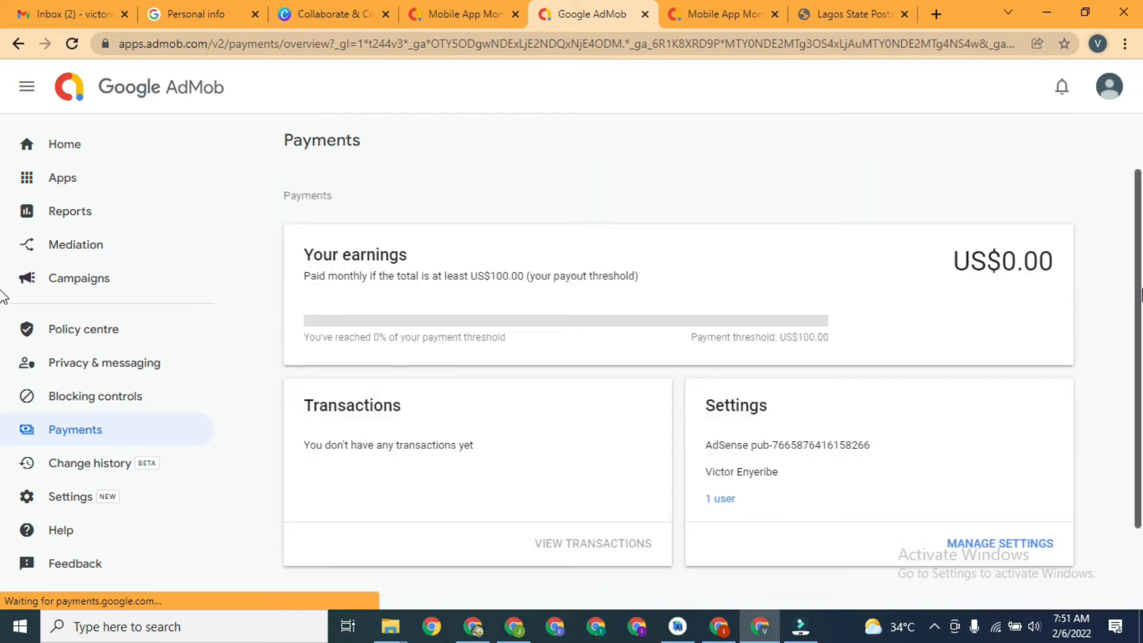
# - Look over the Payments overview page and go back to the home dashboard
pyautogui.scroll(-2, 2, 345)
pyautogui.scroll(2, 1125, 346)
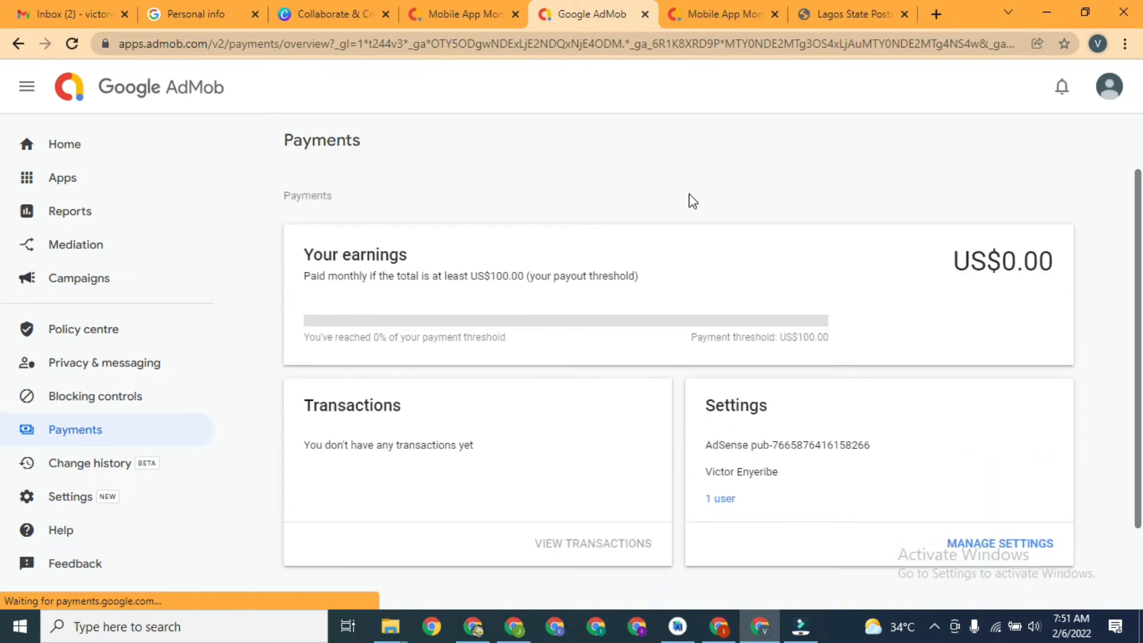
pyautogui.click(79, 144)
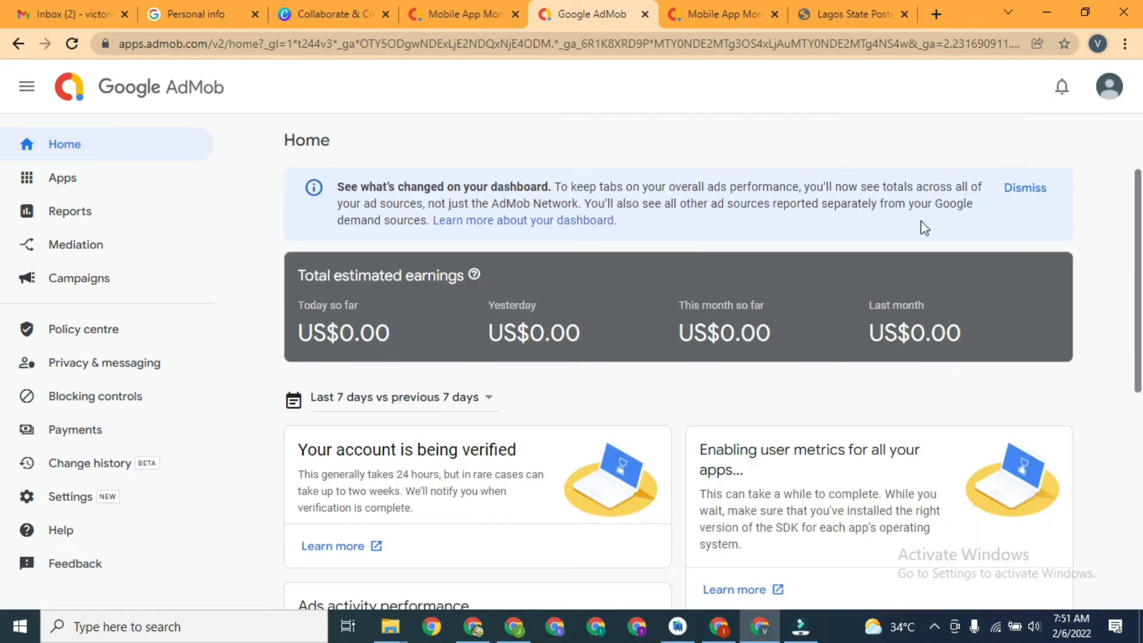
# - Examine the account verification notice and its expected duration on the home dashboard
pyautogui.moveTo(1131, 256); pyautogui.dragTo(1121, 351)
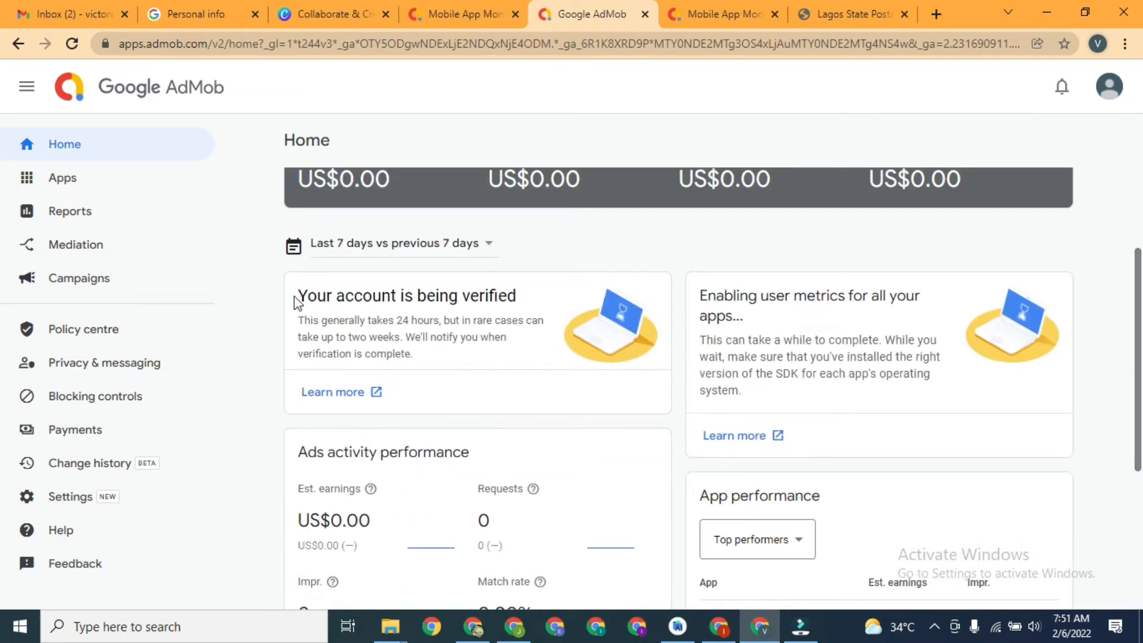
pyautogui.moveTo(294, 296); pyautogui.dragTo(492, 365)
pyautogui.click(465, 359)
pyautogui.moveTo(295, 301); pyautogui.dragTo(439, 357)
pyautogui.click(441, 359)
pyautogui.moveTo(1140, 349)
pyautogui.mouseDown()
pyautogui.moveTo(1122, 275)
pyautogui.moveTo(1142, 396)
pyautogui.moveTo(1128, 340)
pyautogui.mouseUp()
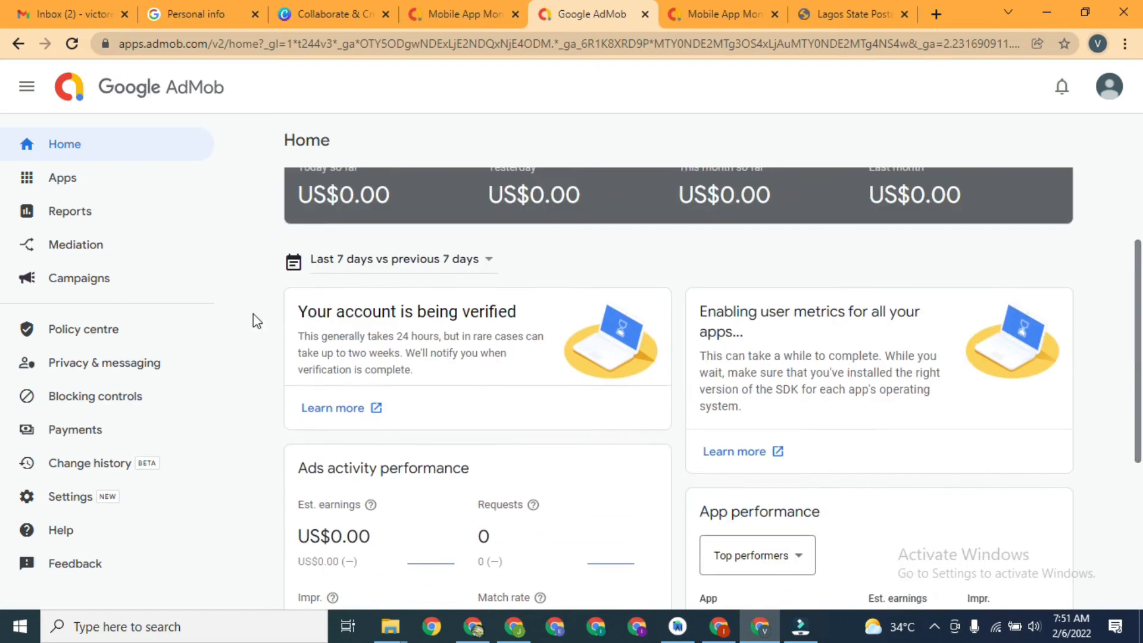
pyautogui.moveTo(288, 317); pyautogui.dragTo(518, 318)
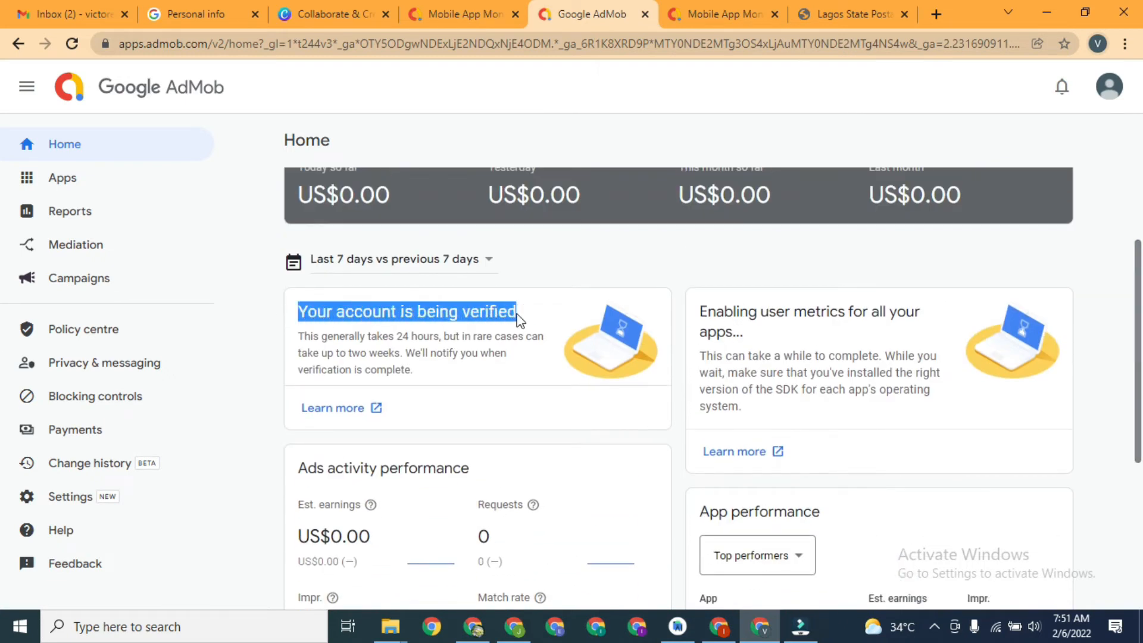
pyautogui.click(517, 320)
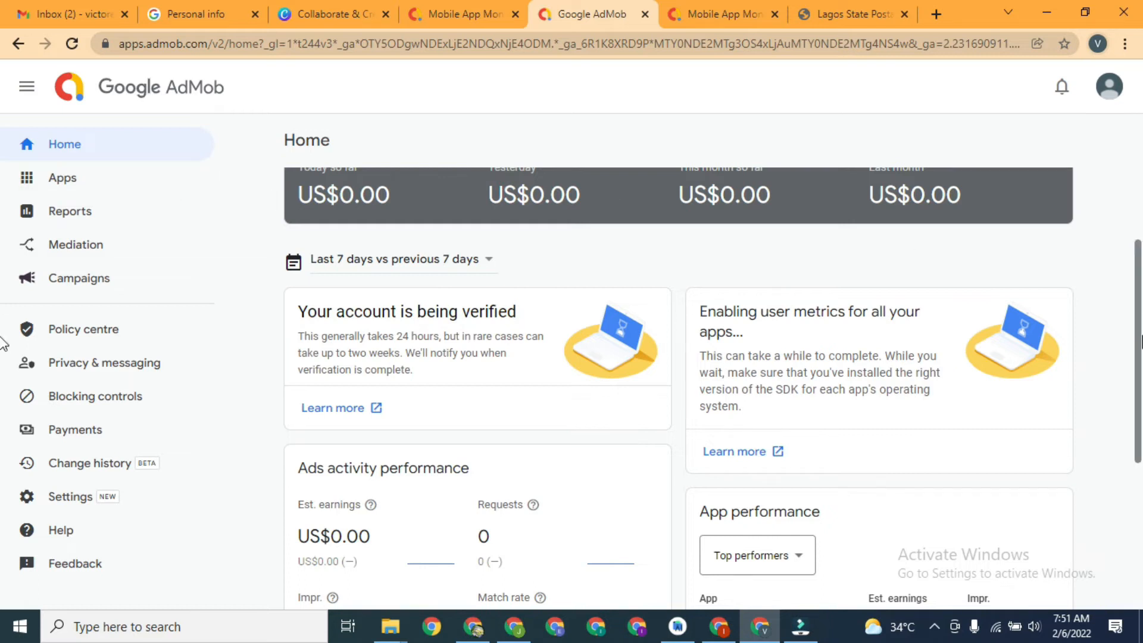
pyautogui.scroll(3, 607, 214)
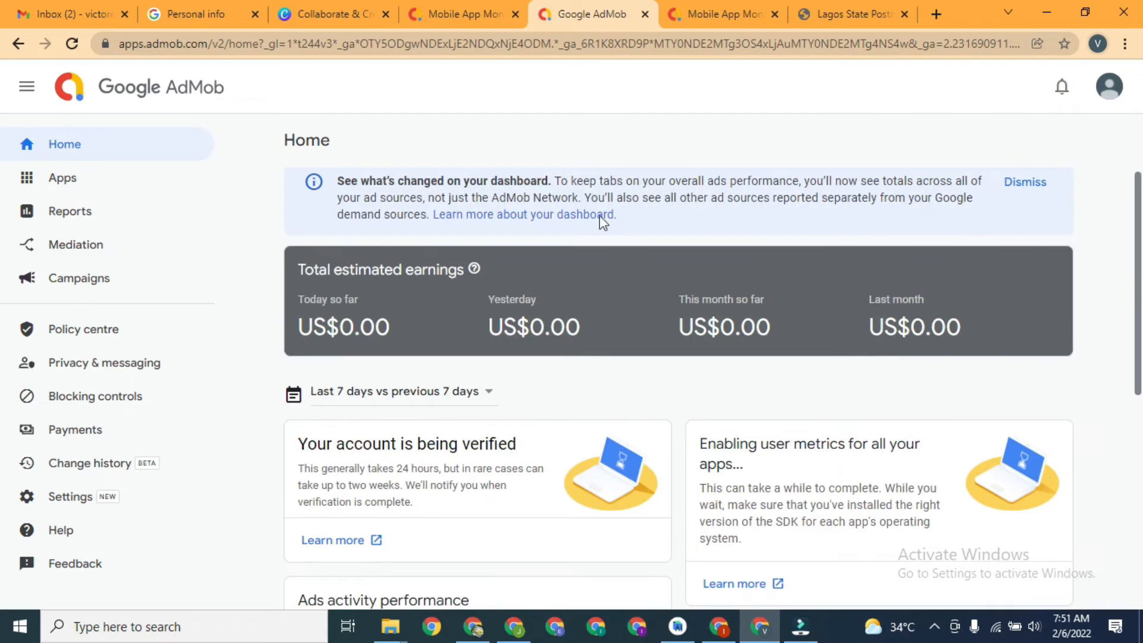
# - Open the Carogold app's overview page and look over its performance sections
pyautogui.click(161, 182)
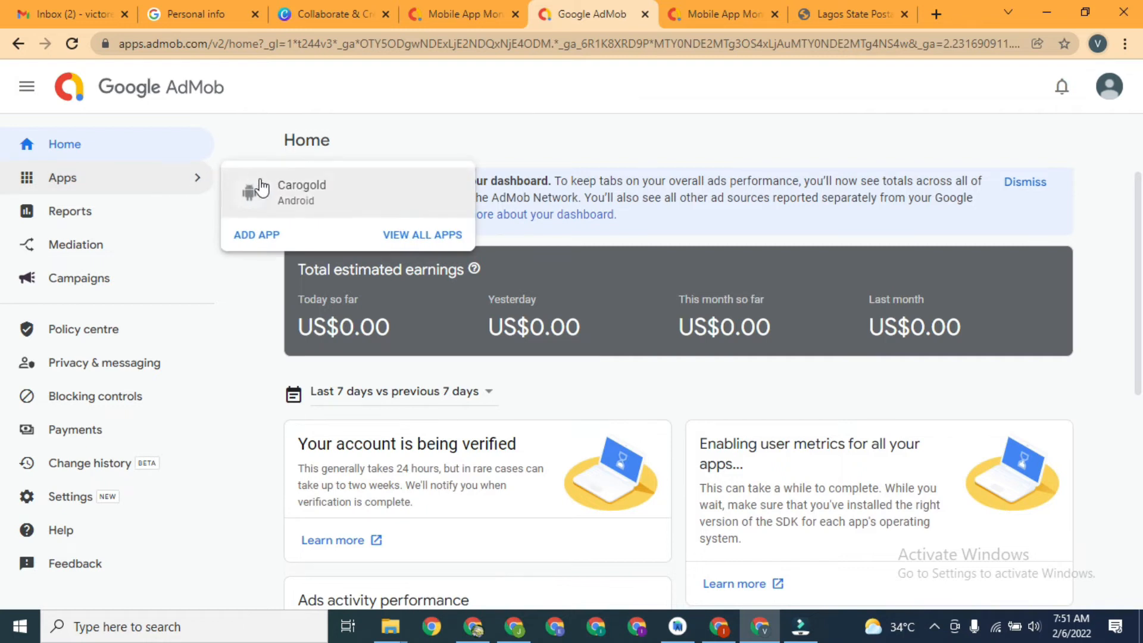
pyautogui.click(338, 205)
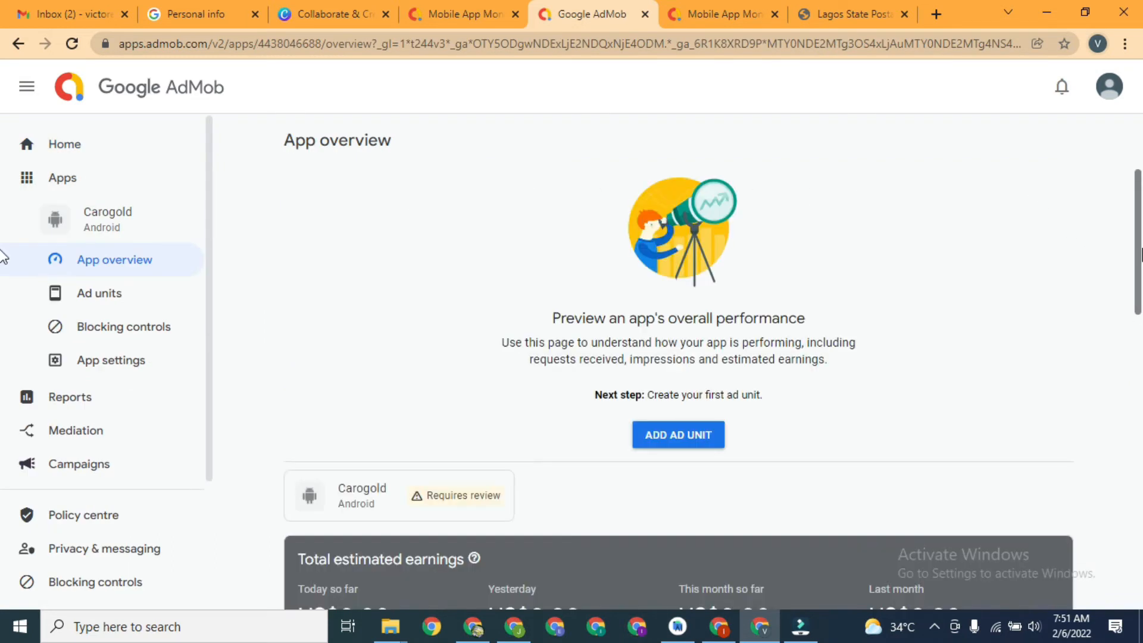
pyautogui.scroll(-2, 1091, 260)
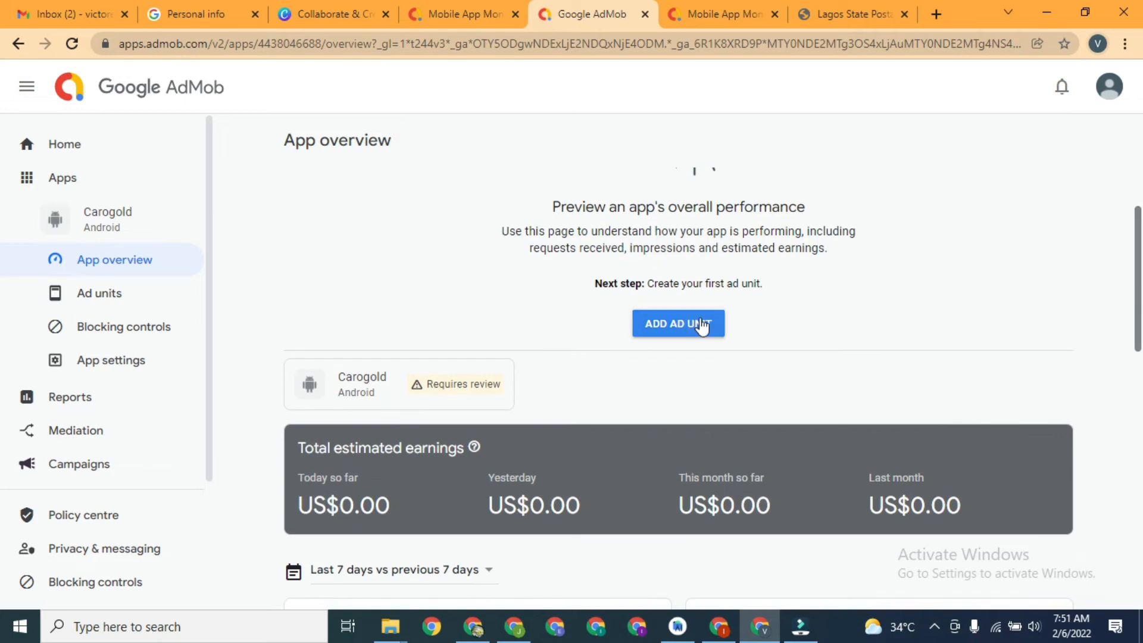
pyautogui.moveTo(1141, 331)
pyautogui.mouseDown()
pyautogui.moveTo(1141, 396)
pyautogui.moveTo(1138, 310)
pyautogui.mouseUp()
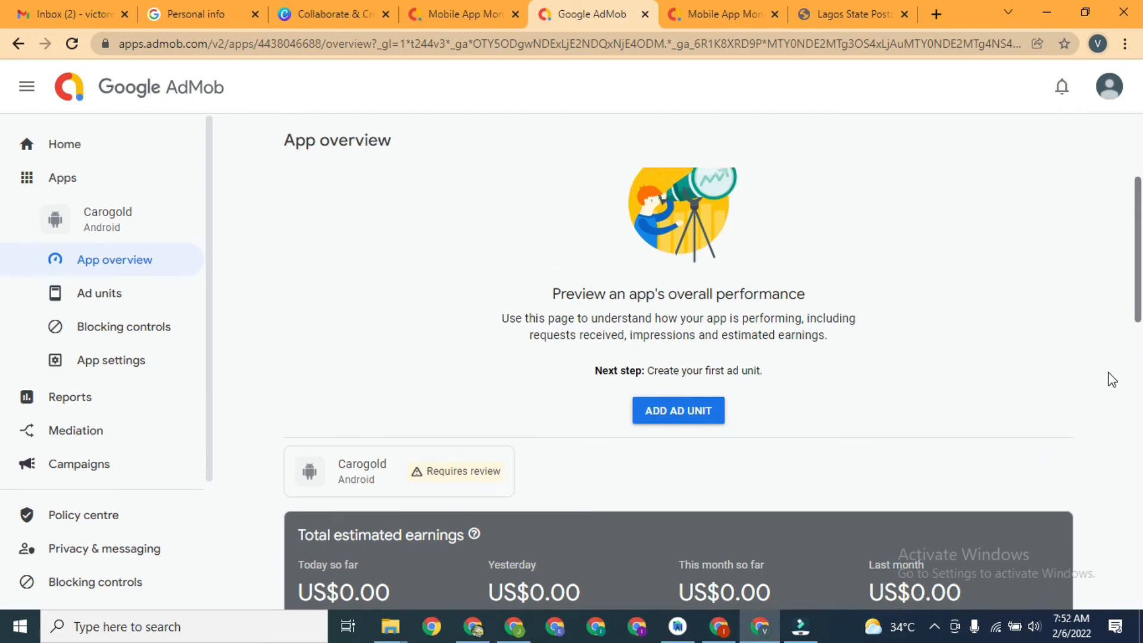
pyautogui.click(1139, 339)
pyautogui.moveTo(1141, 308); pyautogui.dragTo(1116, 207)
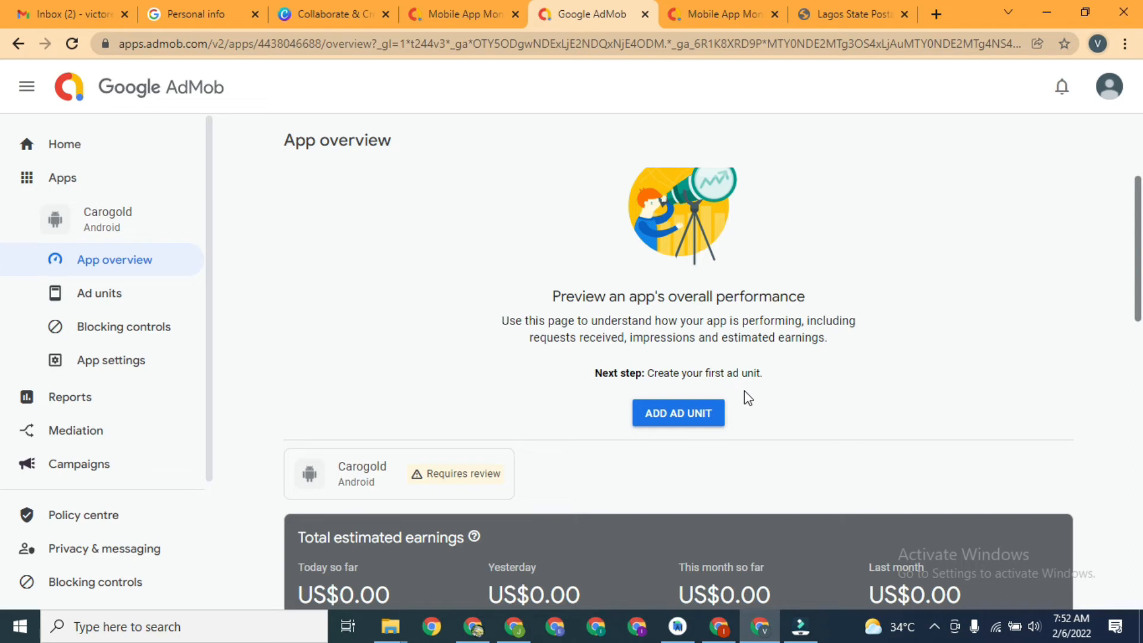
# - Create a Banner ad unit named "banner" for Carogold and finish to the ad units list
pyautogui.click(693, 404)
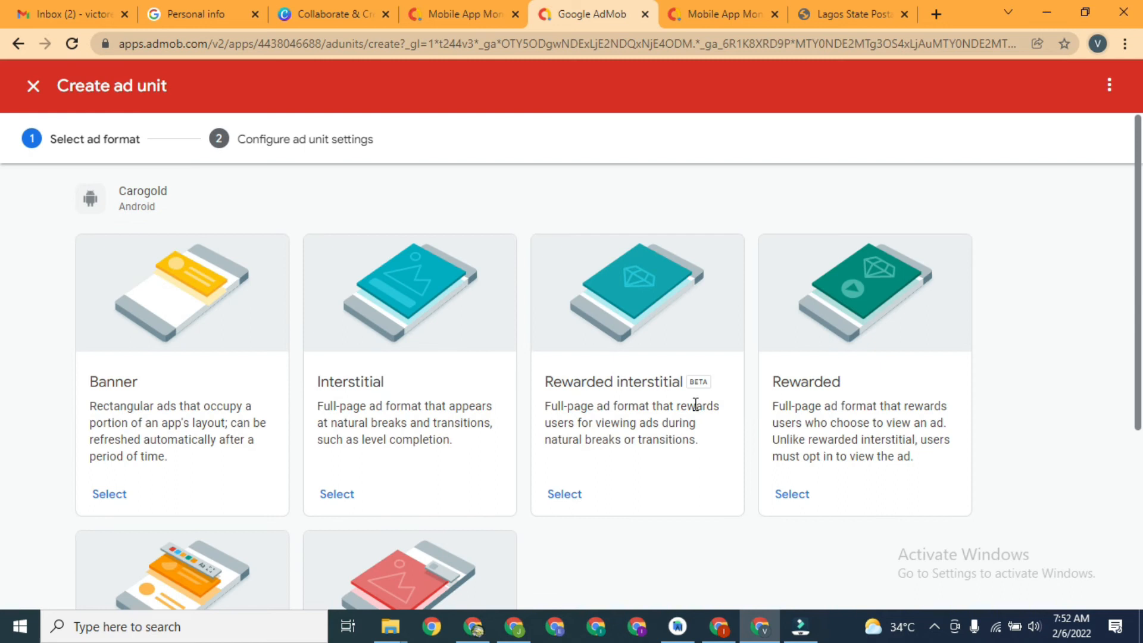
pyautogui.click(125, 494)
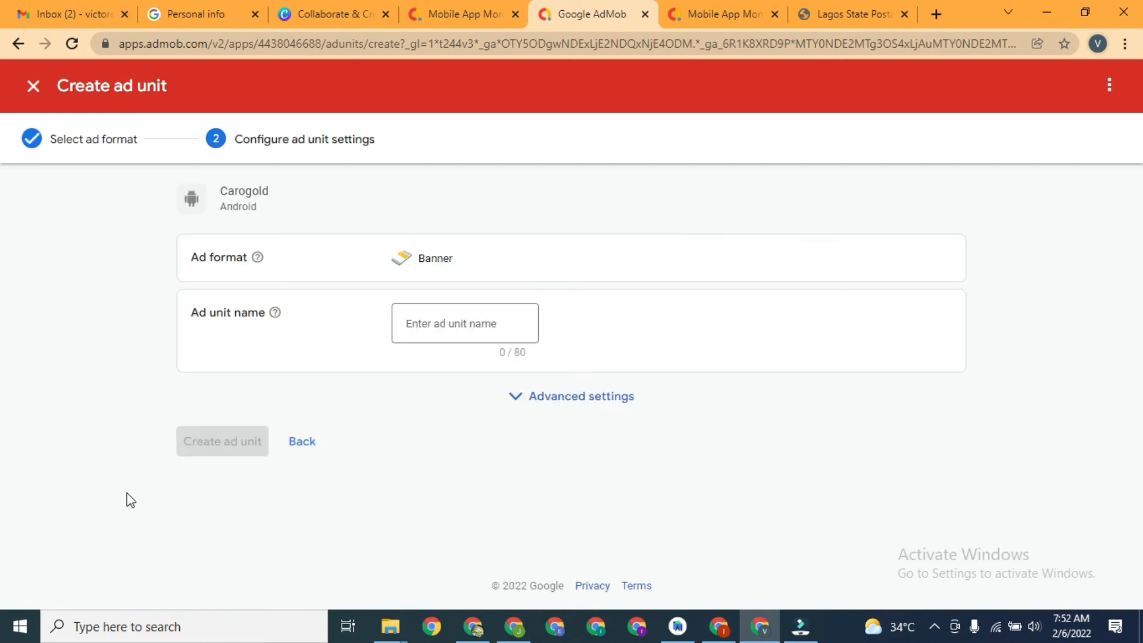
pyautogui.click(437, 327)
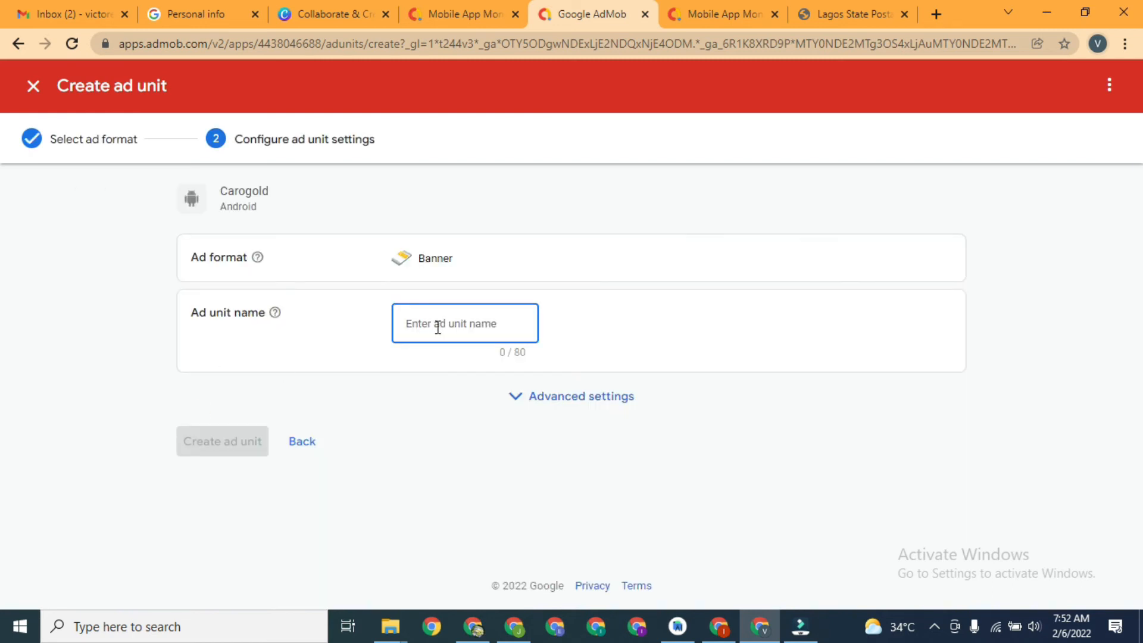
pyautogui.write('banner')
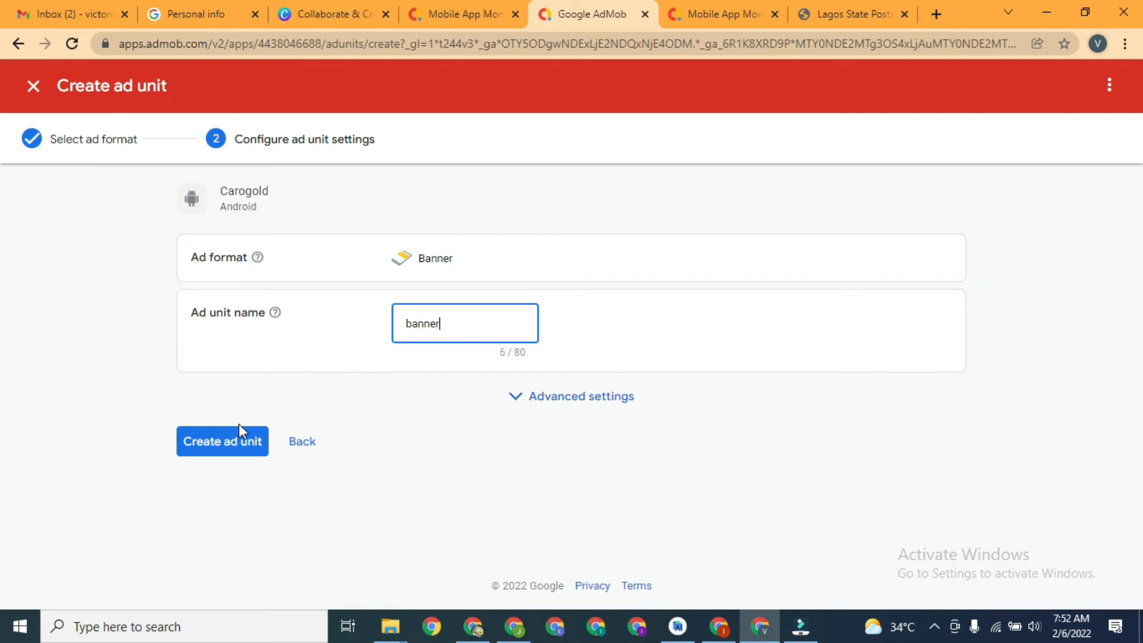
pyautogui.click(222, 437)
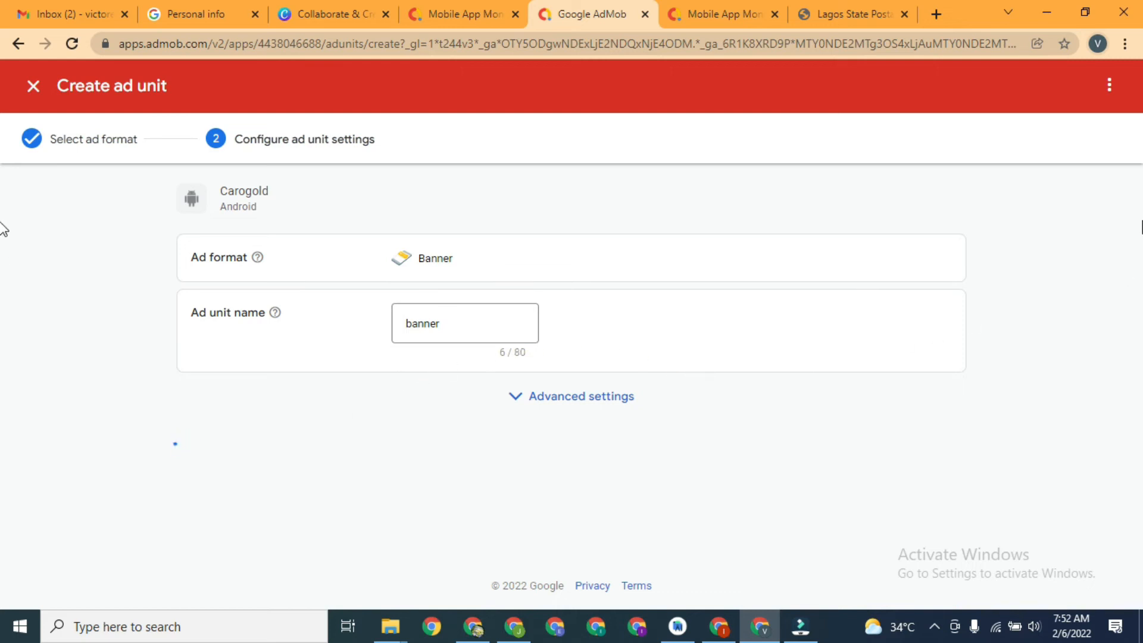
pyautogui.click(315, 542)
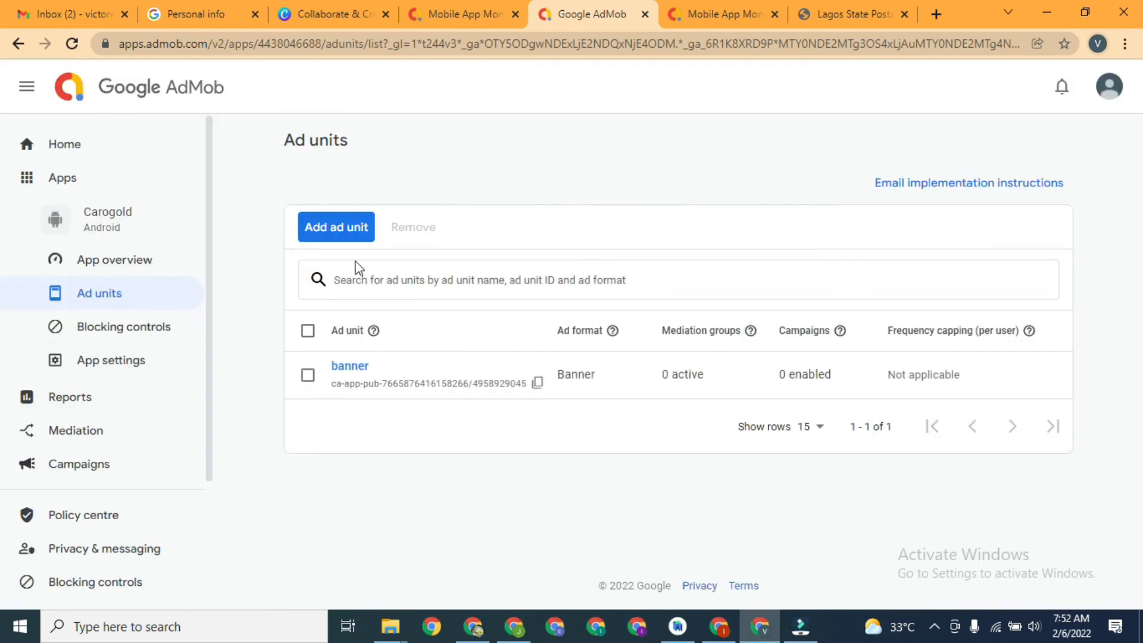
# - Create an Interstitial ad unit named "Interstitial" for Carogold and finish to the ad units list
pyautogui.click(339, 236)
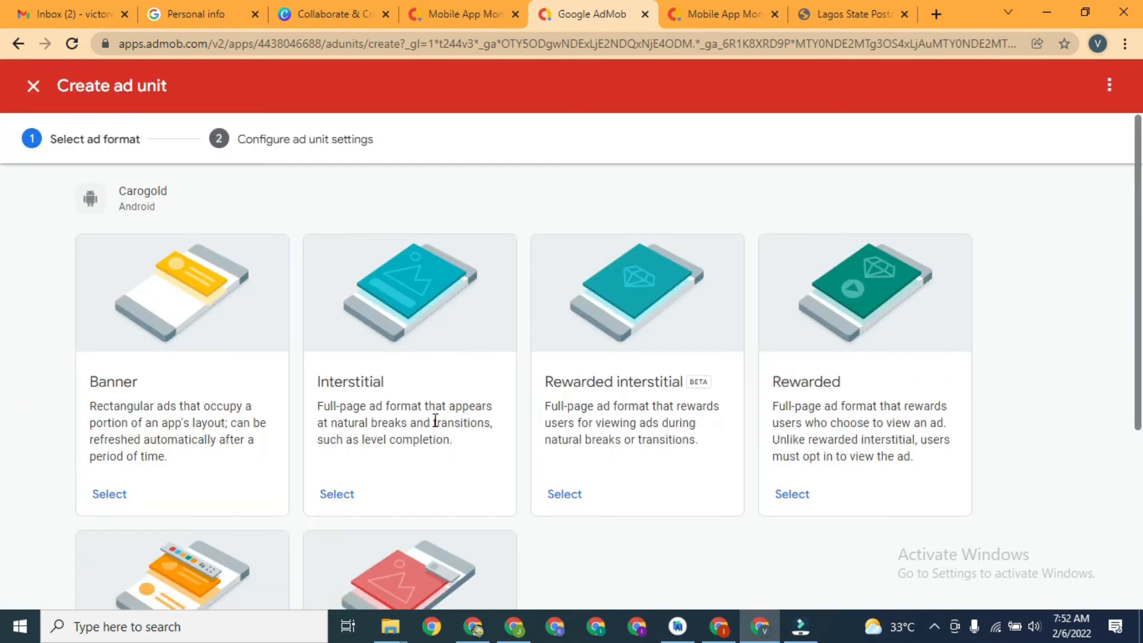
pyautogui.click(336, 494)
pyautogui.click(439, 329)
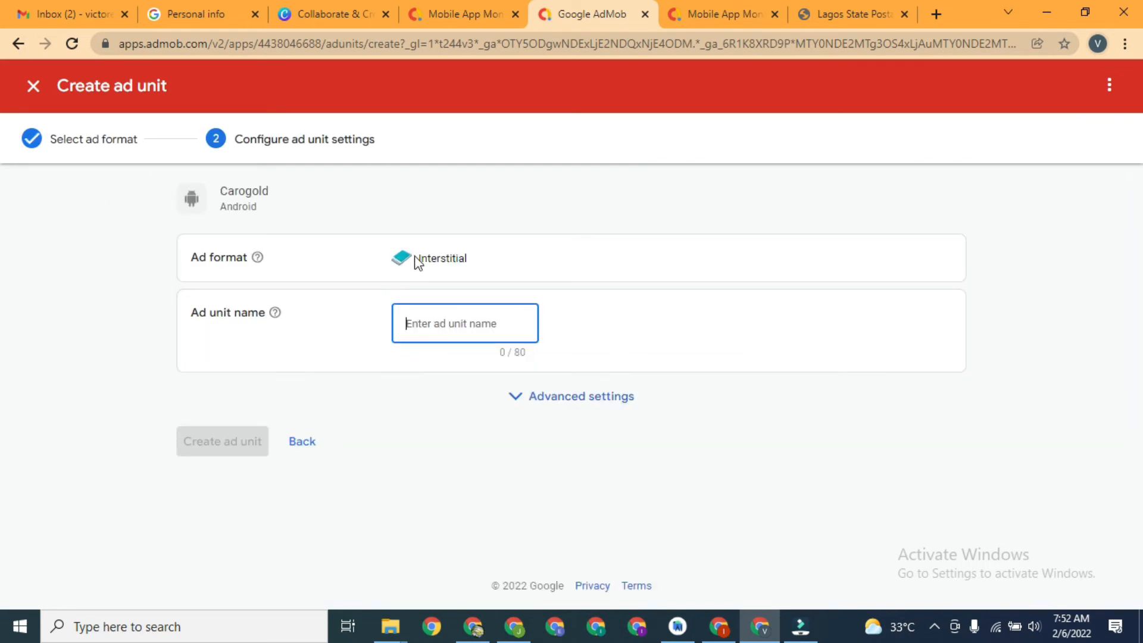
pyautogui.moveTo(418, 257); pyautogui.dragTo(464, 260)
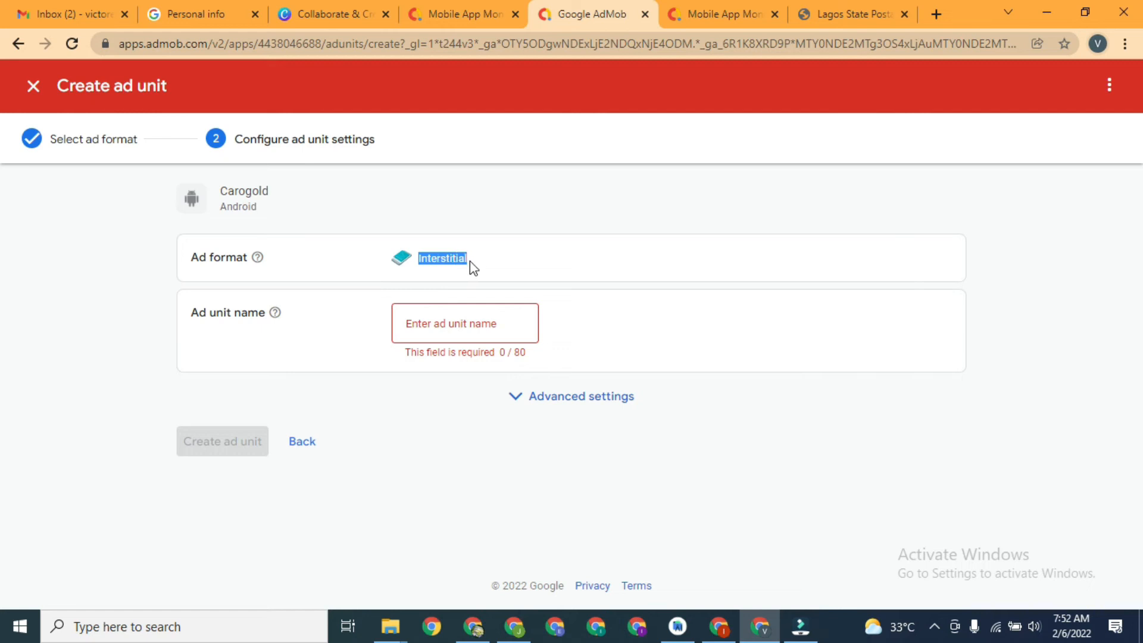
pyautogui.click(475, 337)
pyautogui.write('Interstitial')
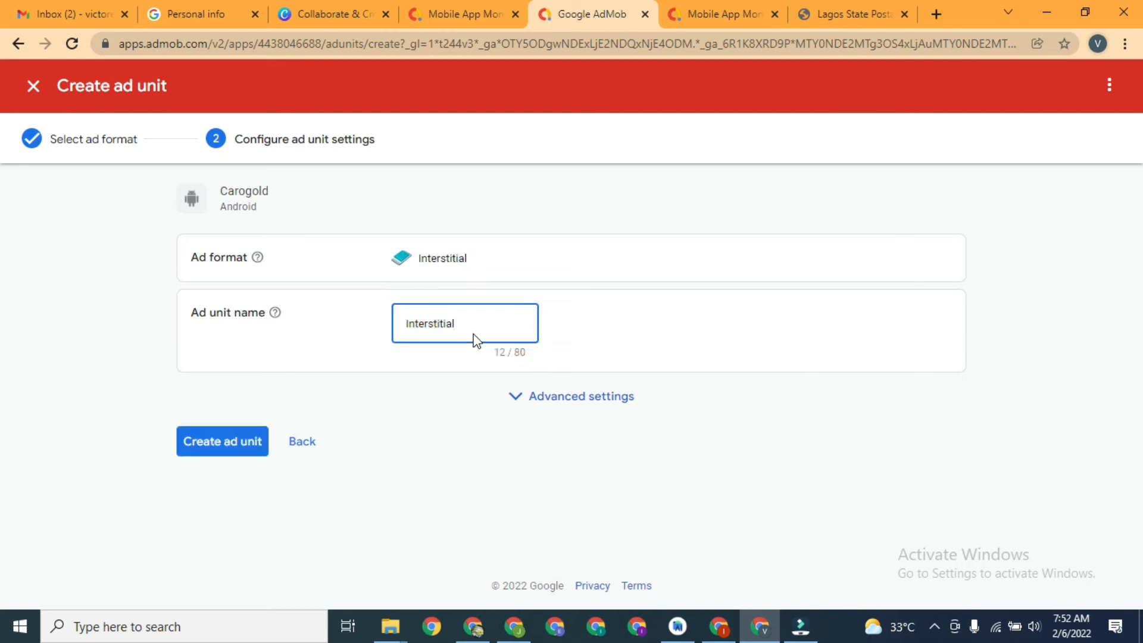
pyautogui.click(200, 448)
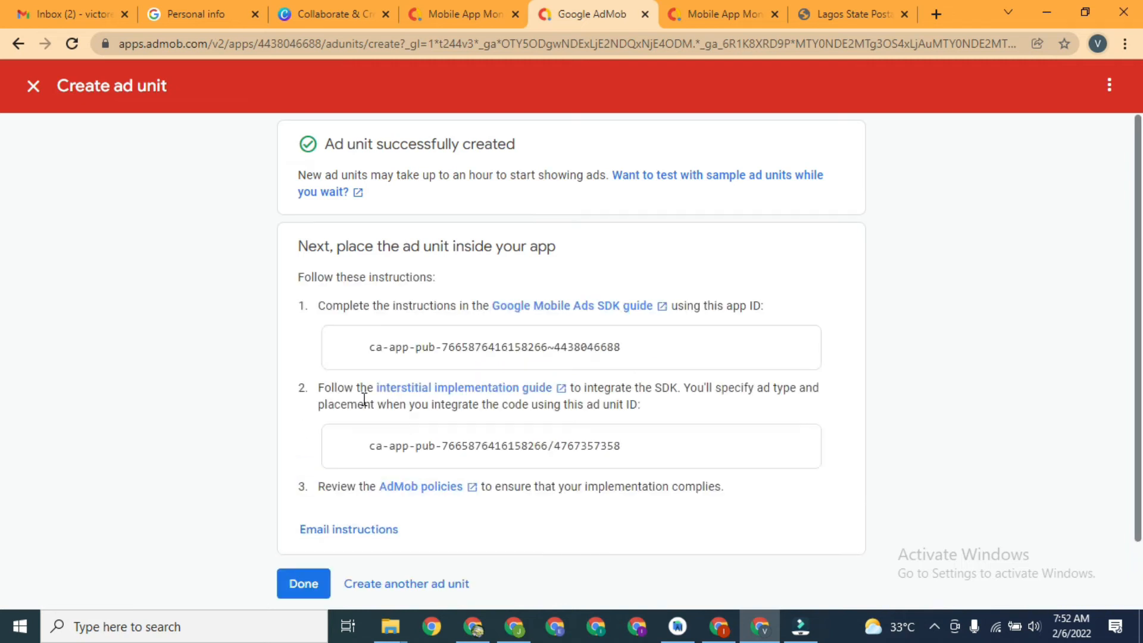
pyautogui.click(301, 583)
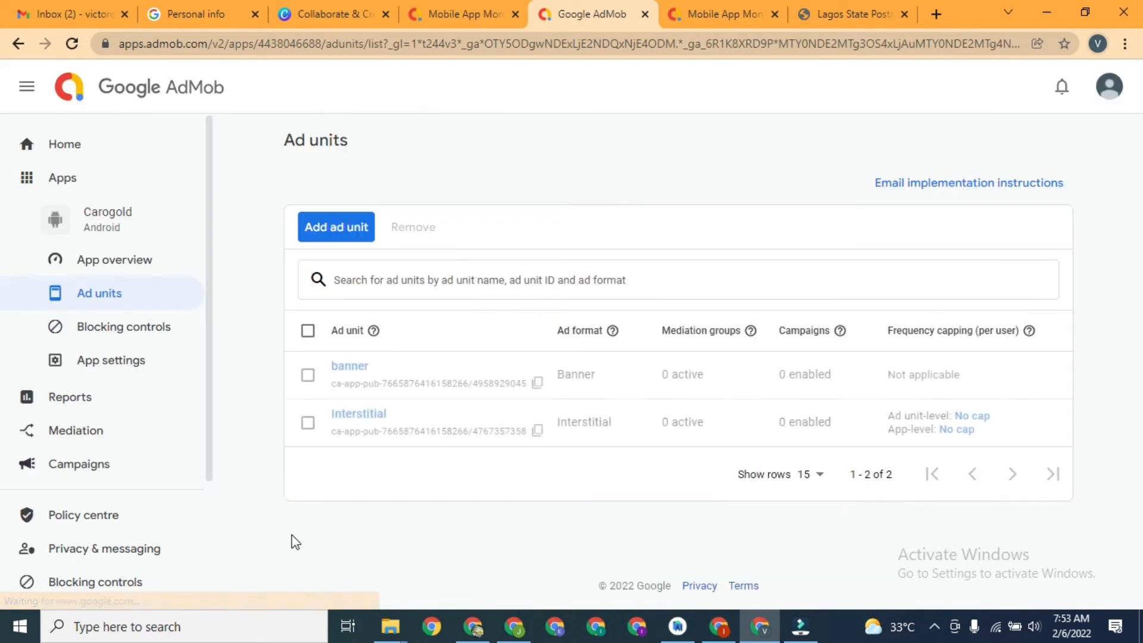
# - Start a new ad unit in the Rewarded format for Carogold and name it "reward"
pyautogui.click(336, 228)
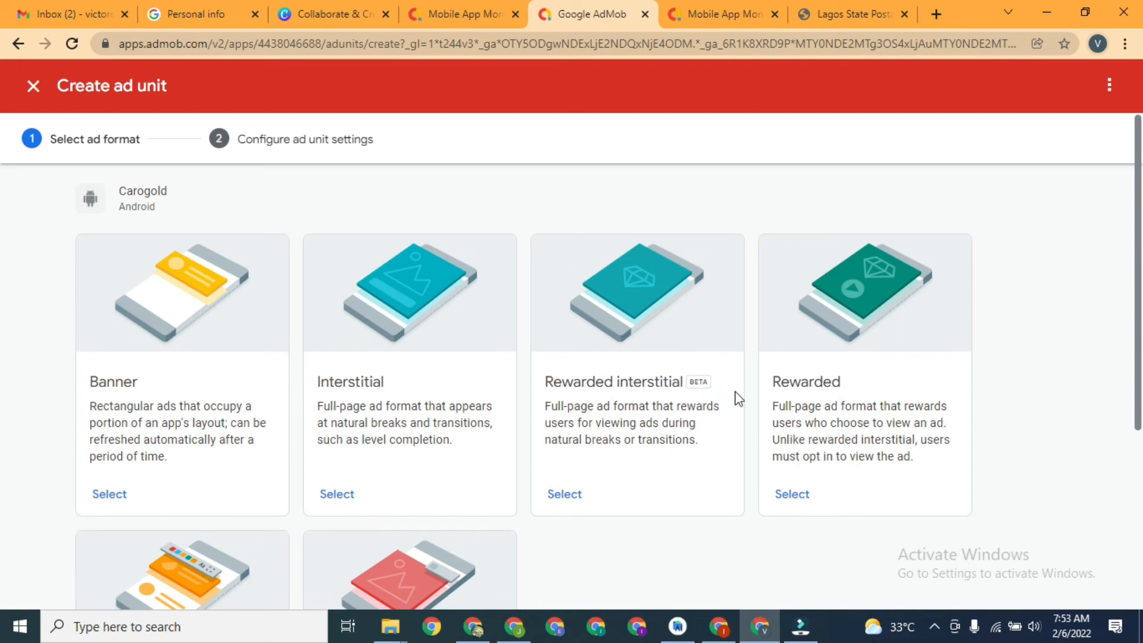
pyautogui.moveTo(1139, 300)
pyautogui.mouseDown()
pyautogui.moveTo(1138, 330)
pyautogui.moveTo(1139, 285)
pyautogui.moveTo(1138, 369)
pyautogui.moveTo(1139, 296)
pyautogui.mouseUp()
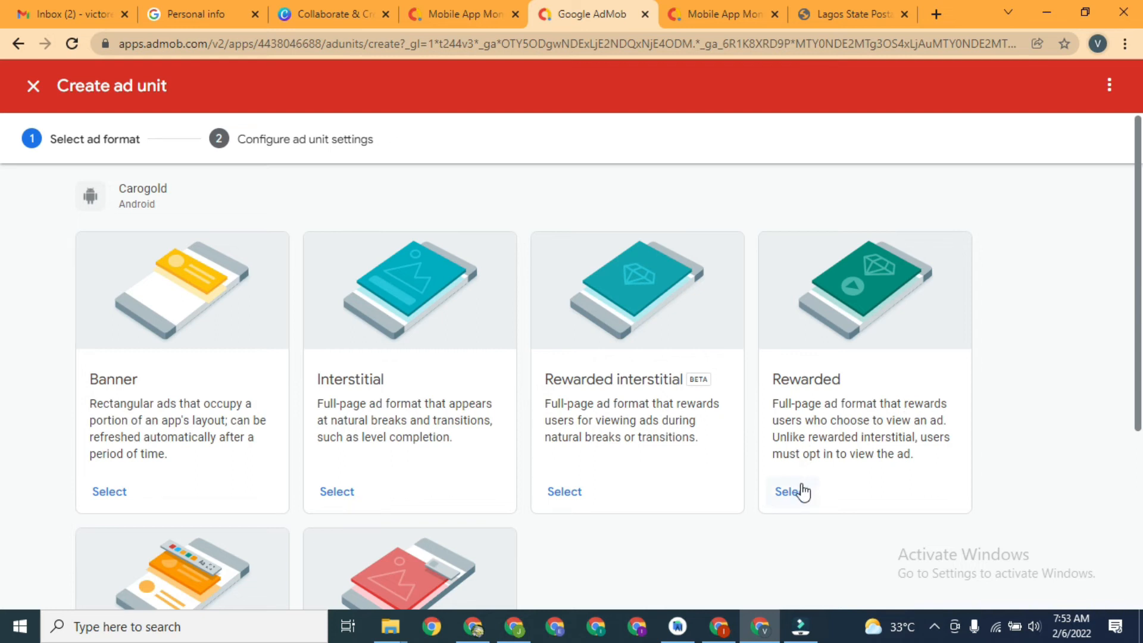
pyautogui.scroll(-1, 3, 333)
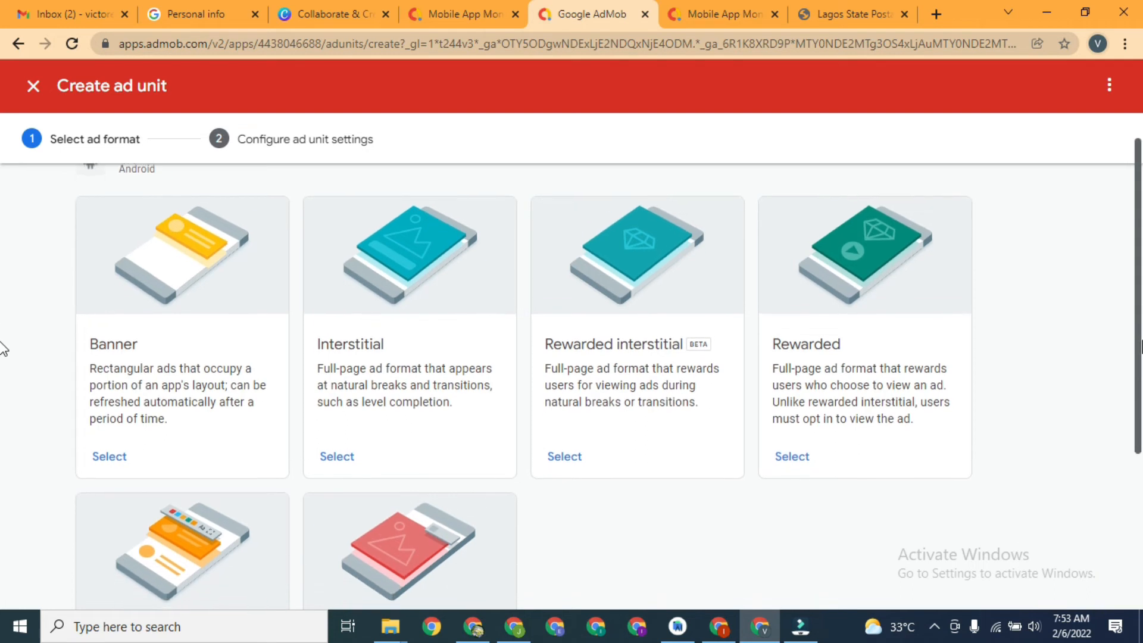
pyautogui.click(793, 456)
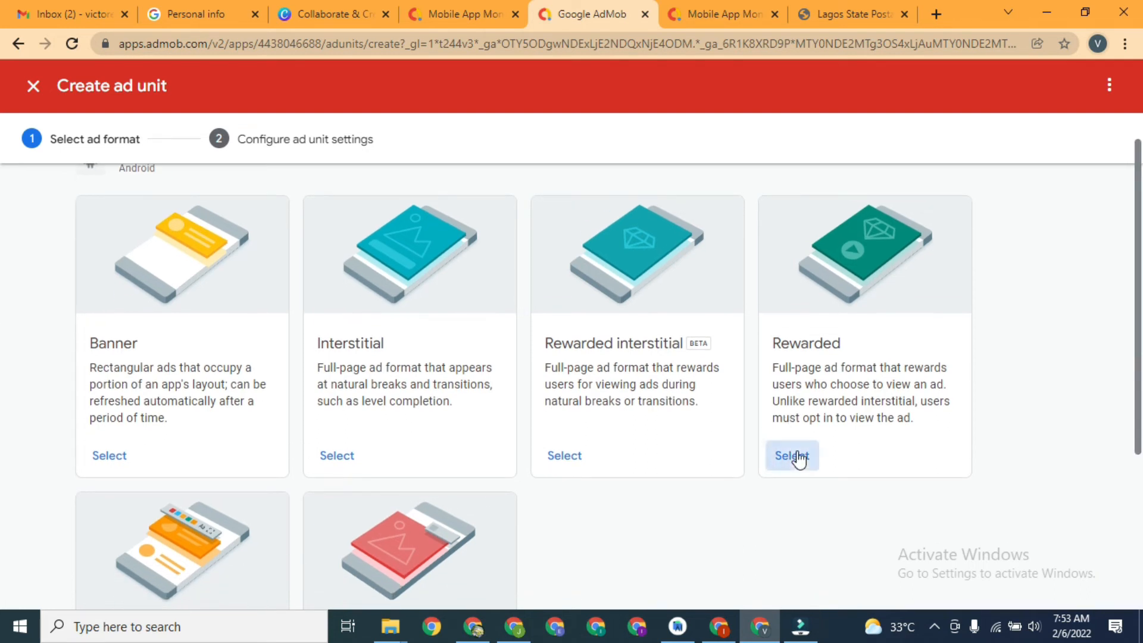
pyautogui.click(471, 284)
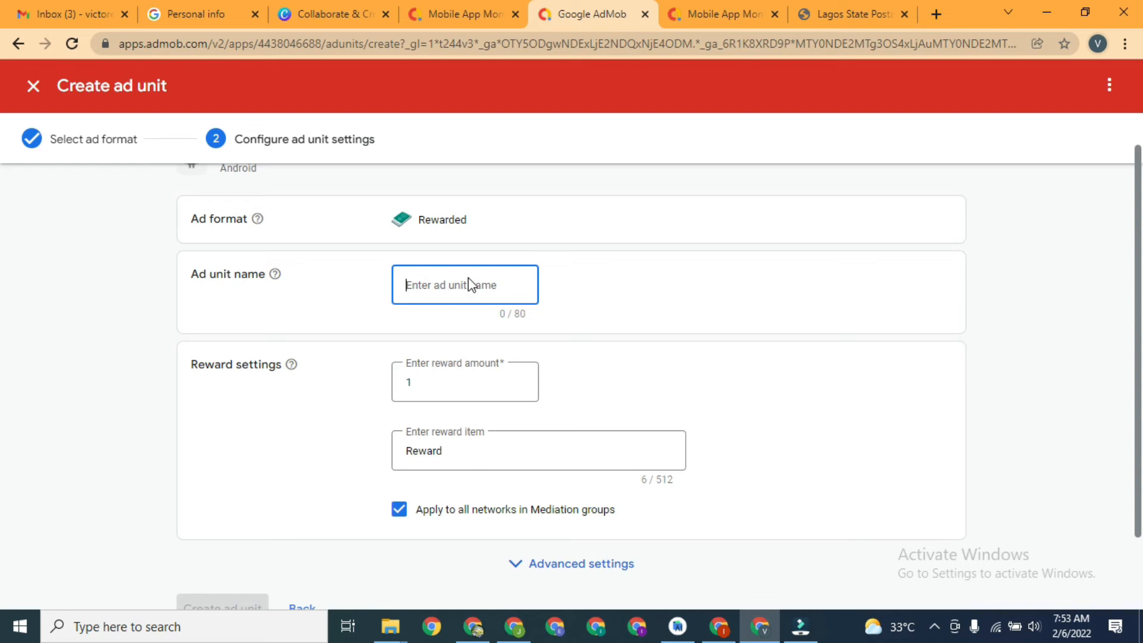
pyautogui.write('reward')
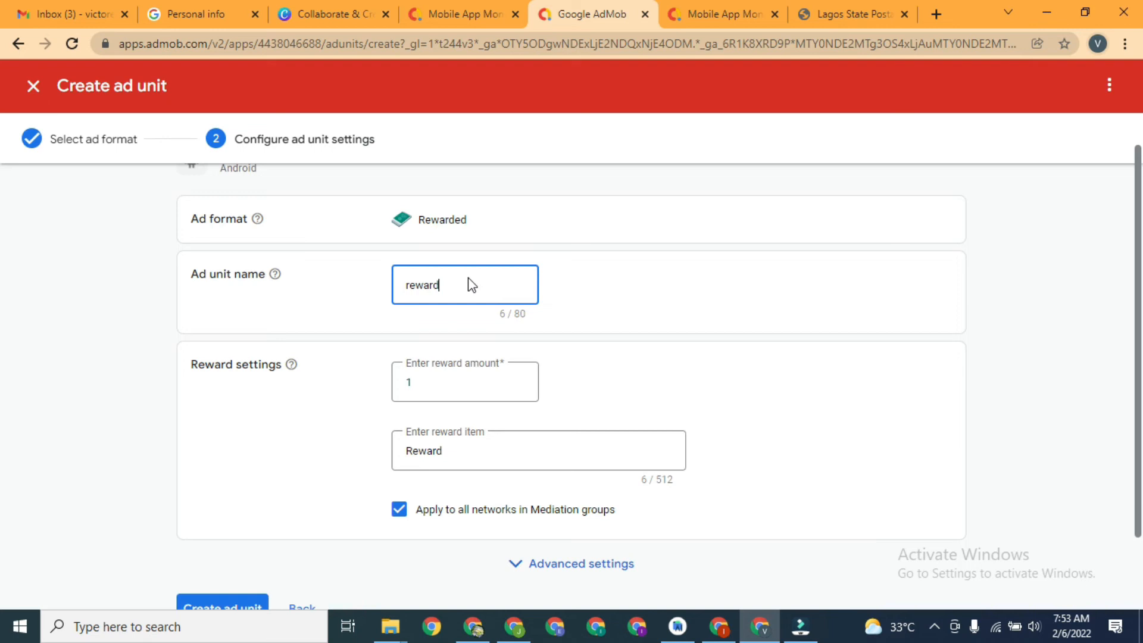
# - Set the reward amount to 20, create the Rewarded ad unit and finish to the ad units list
pyautogui.click(456, 380)
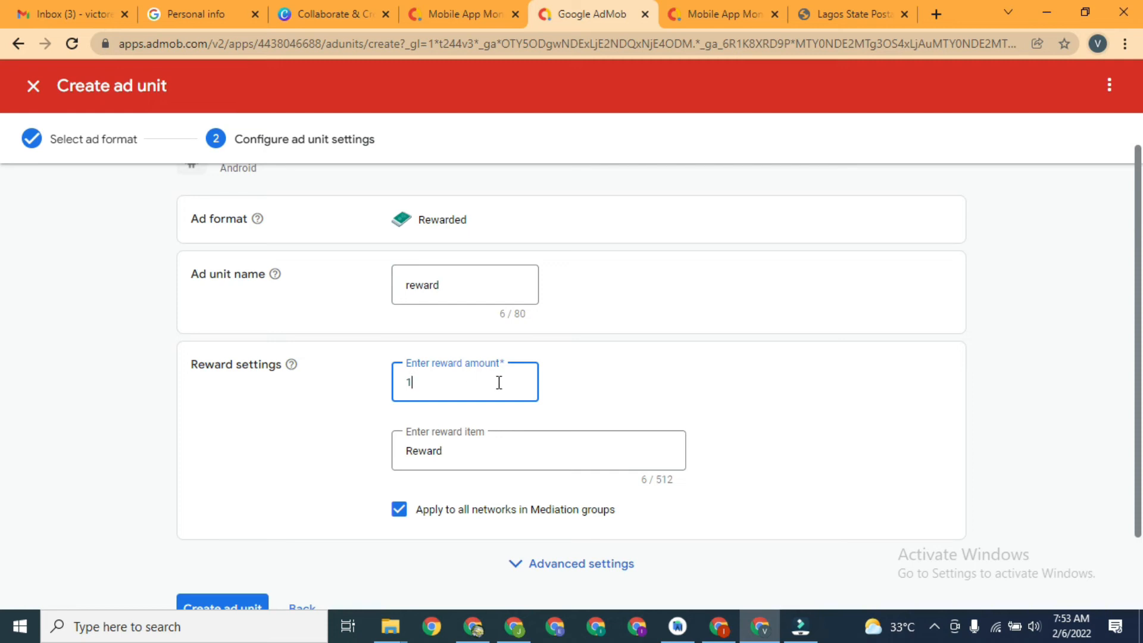
pyautogui.press('BackSpace')
pyautogui.write('2')
pyautogui.click(458, 283)
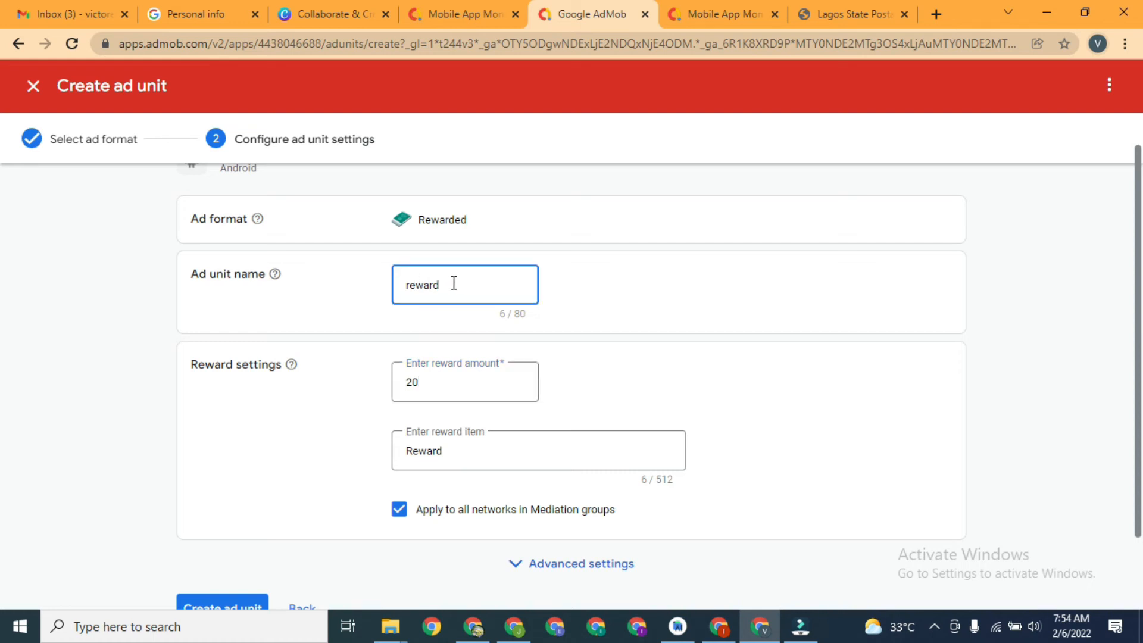
pyautogui.moveTo(407, 282); pyautogui.dragTo(459, 283)
pyautogui.click(461, 284)
pyautogui.moveTo(1138, 294); pyautogui.dragTo(1138, 361)
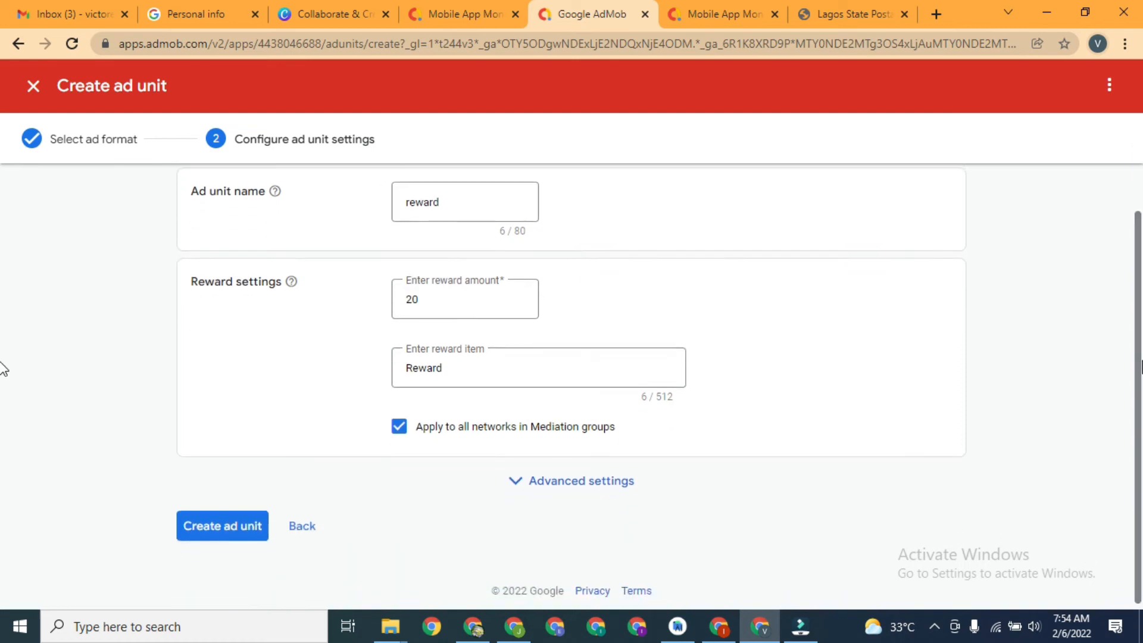
pyautogui.click(226, 528)
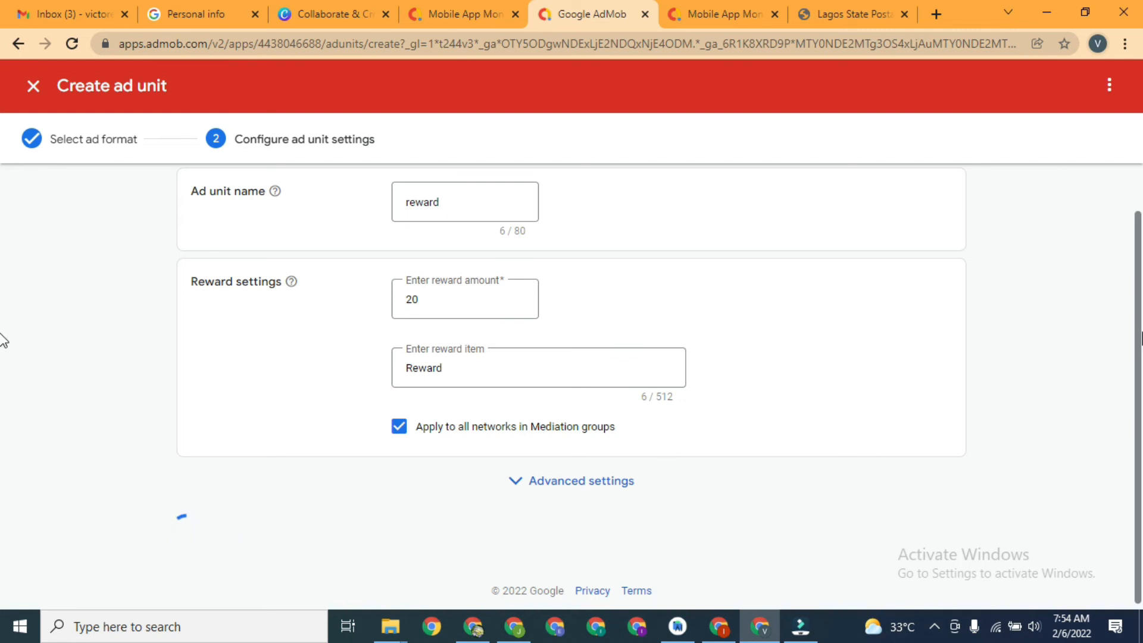
pyautogui.click(312, 530)
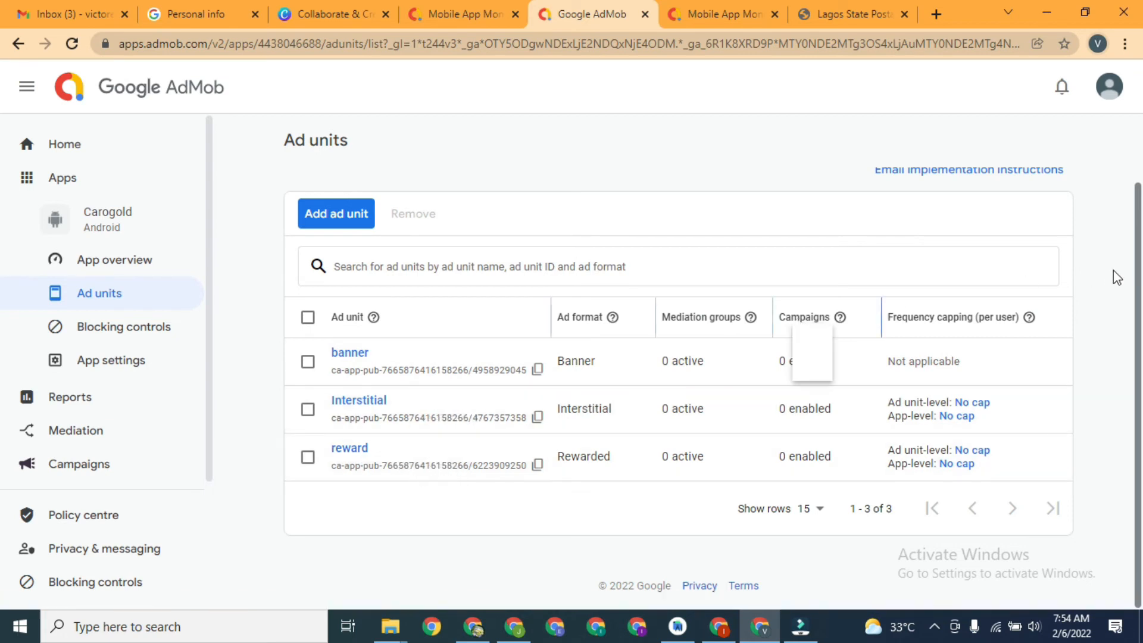
# - Create a Native advanced ad unit named "native" for Carogold and finish to the ad units list
pyautogui.moveTo(1141, 277)
pyautogui.mouseDown()
pyautogui.moveTo(1137, 245)
pyautogui.moveTo(1141, 273)
pyautogui.mouseUp()
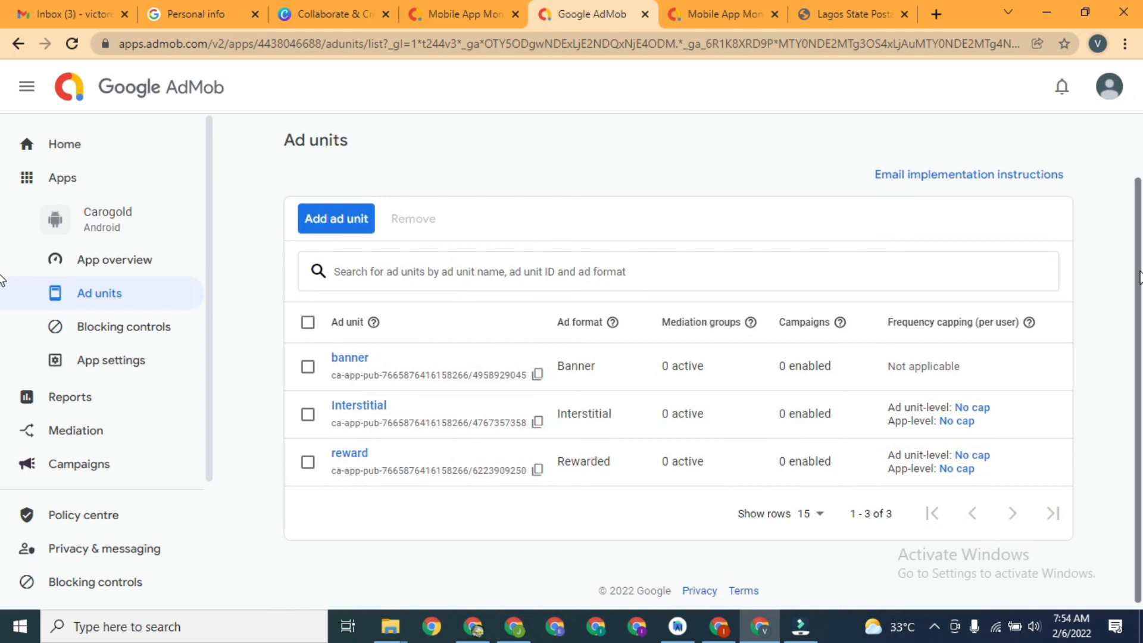
pyautogui.click(354, 226)
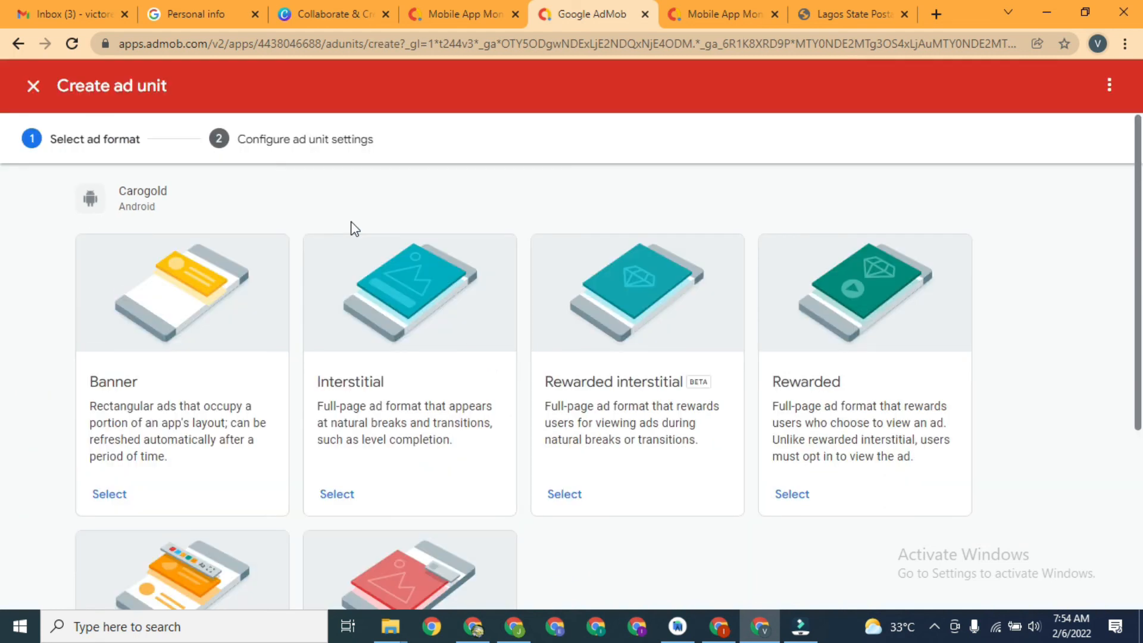
pyautogui.scroll(-4, 3, 256)
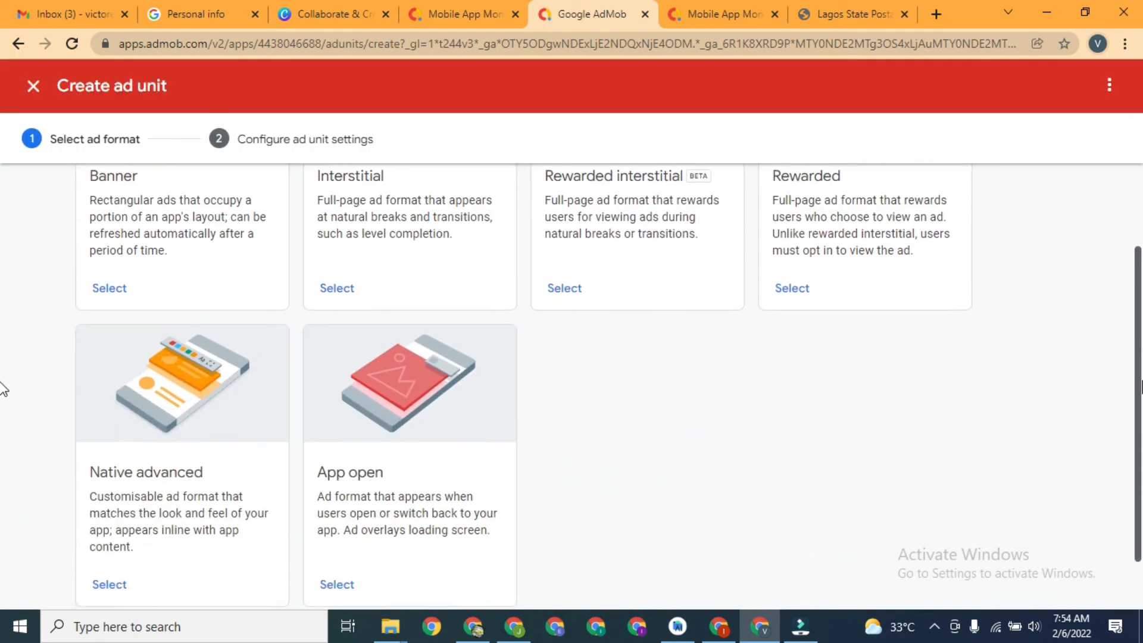
pyautogui.scroll(-1, 1134, 429)
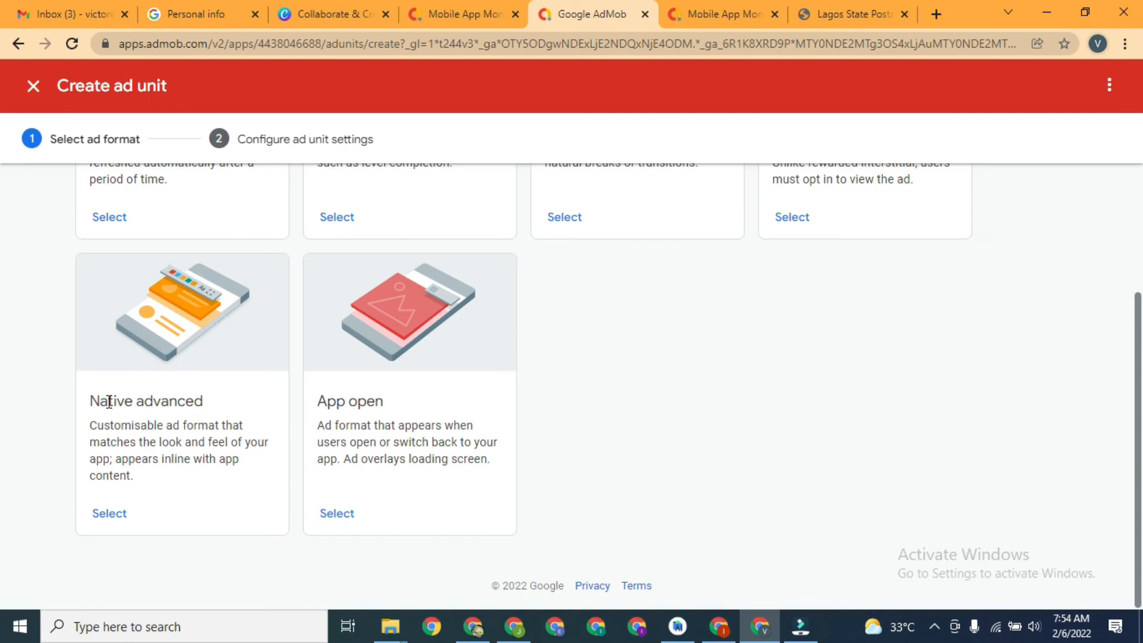
pyautogui.click(118, 512)
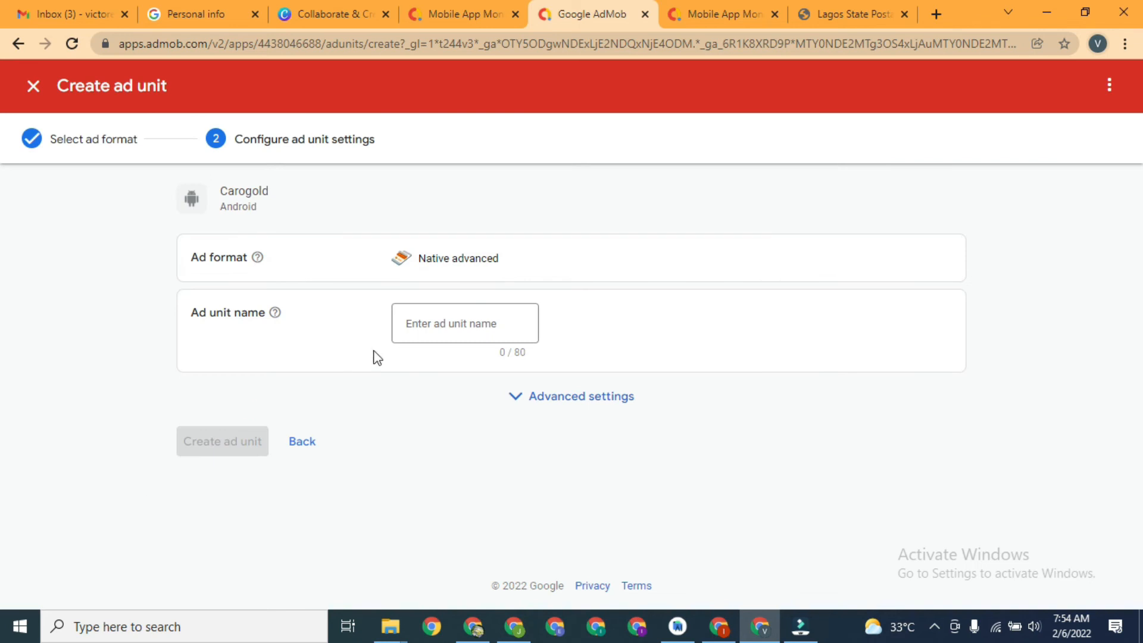
pyautogui.click(460, 328)
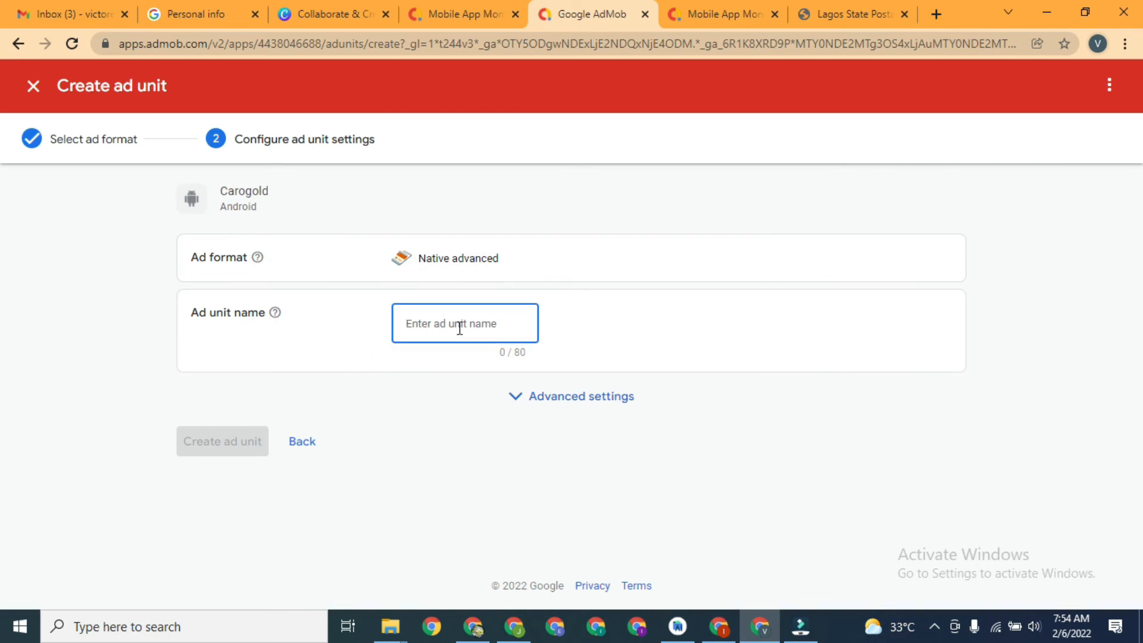
pyautogui.write('native')
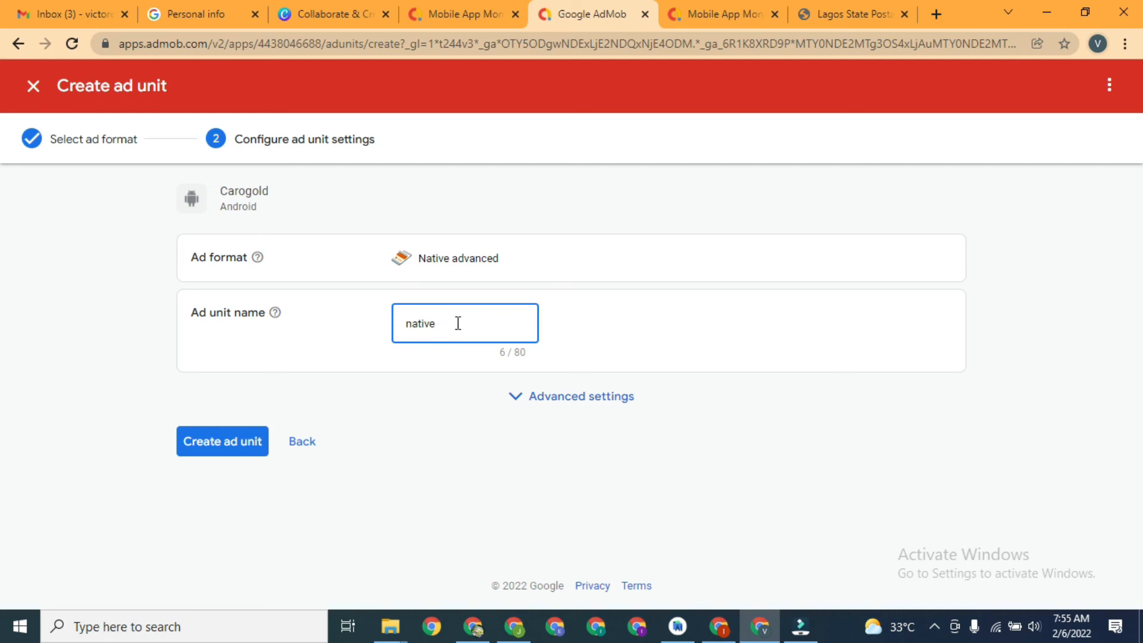
pyautogui.click(229, 444)
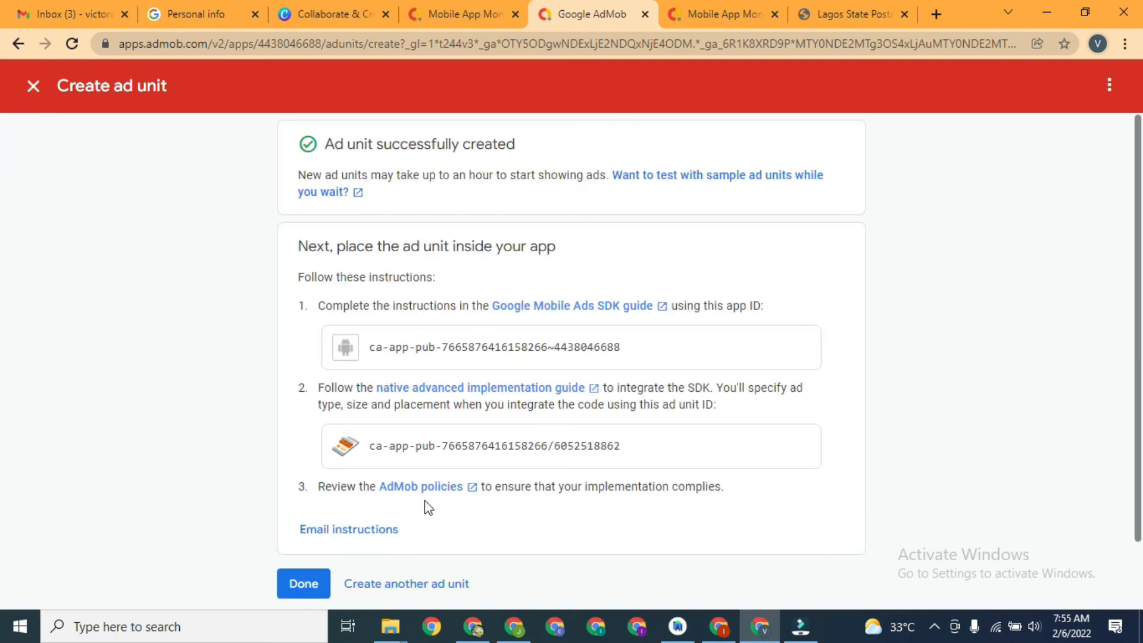
pyautogui.scroll(-2, 1117, 469)
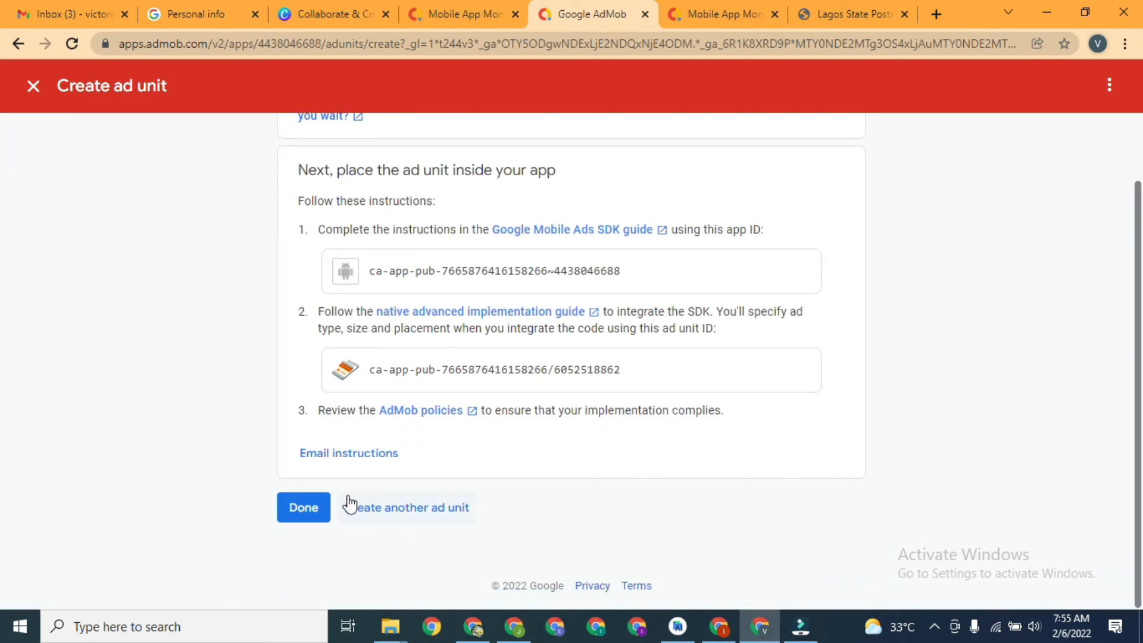
pyautogui.click(305, 507)
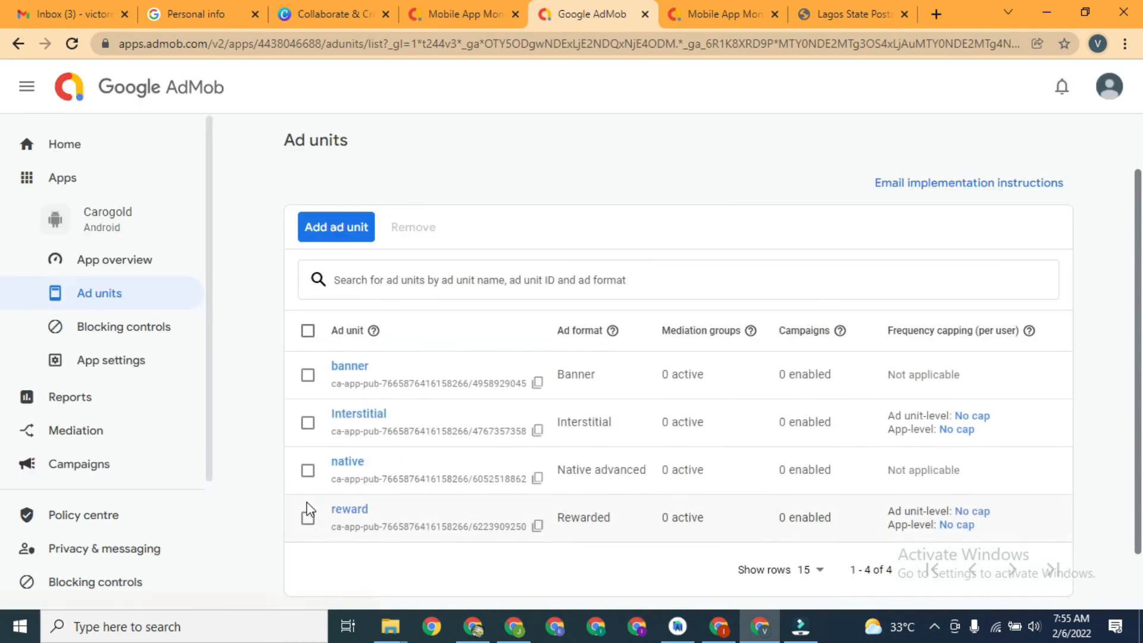
# - Create an App open ad unit named "openappads" for Carogold and finish to the ad units list
pyautogui.scroll(-1, 2, 379)
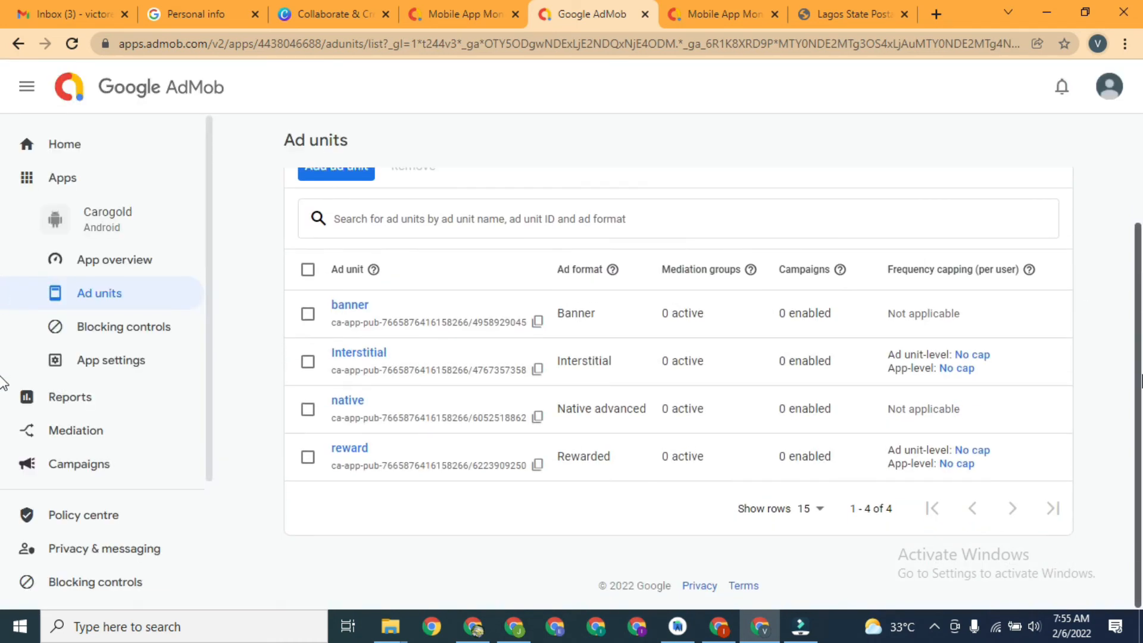
pyautogui.scroll(1, 3, 381)
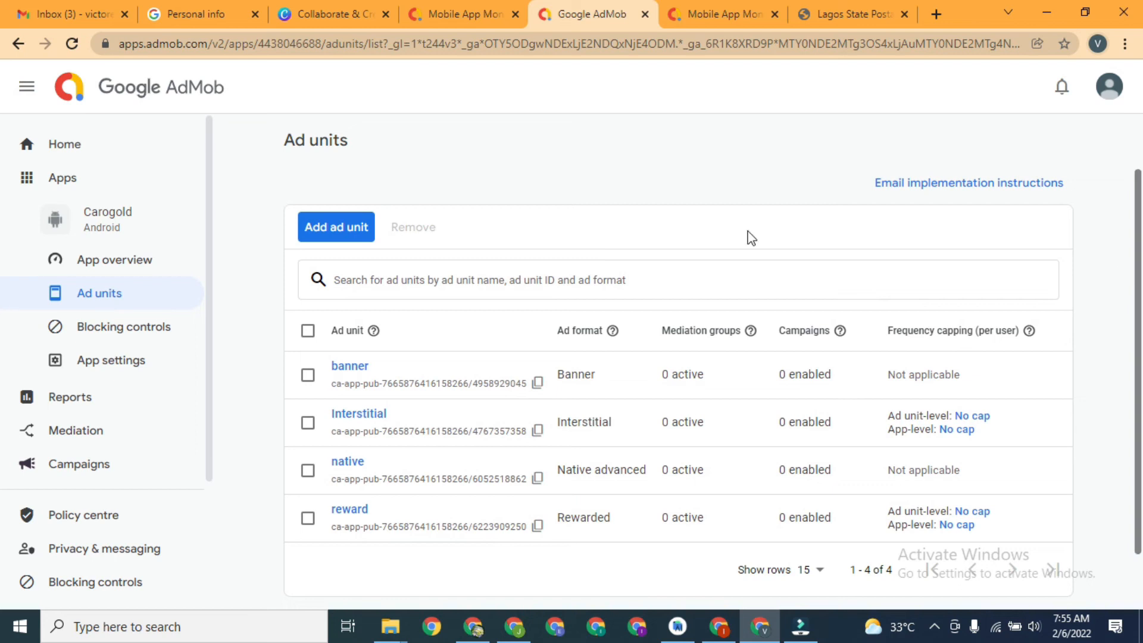
pyautogui.scroll(-1, 5, 284)
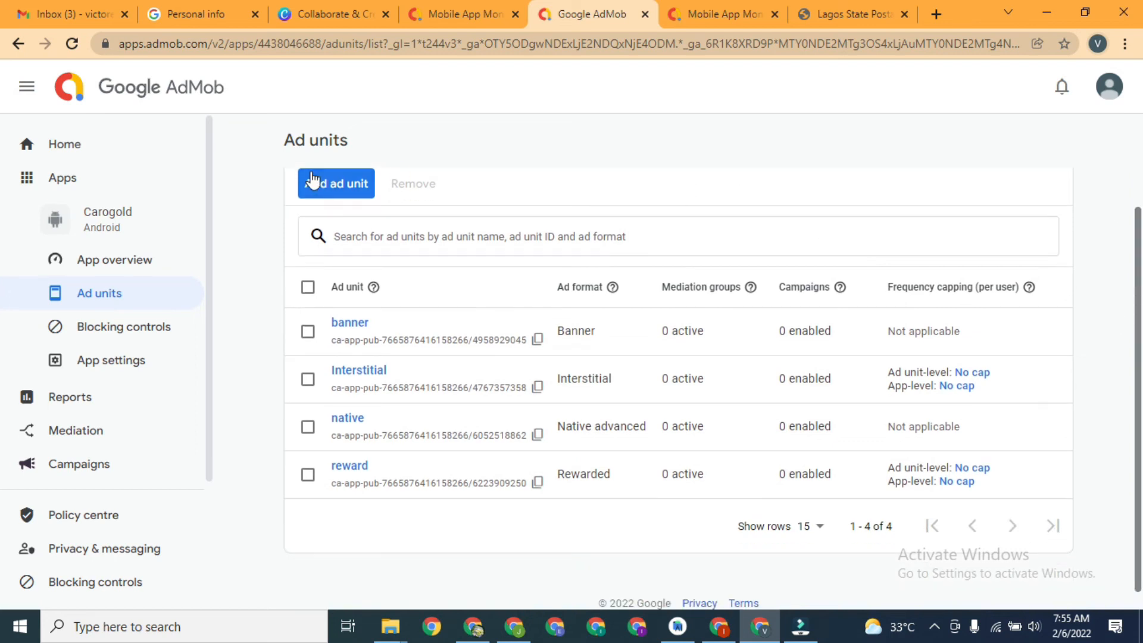
pyautogui.click(355, 189)
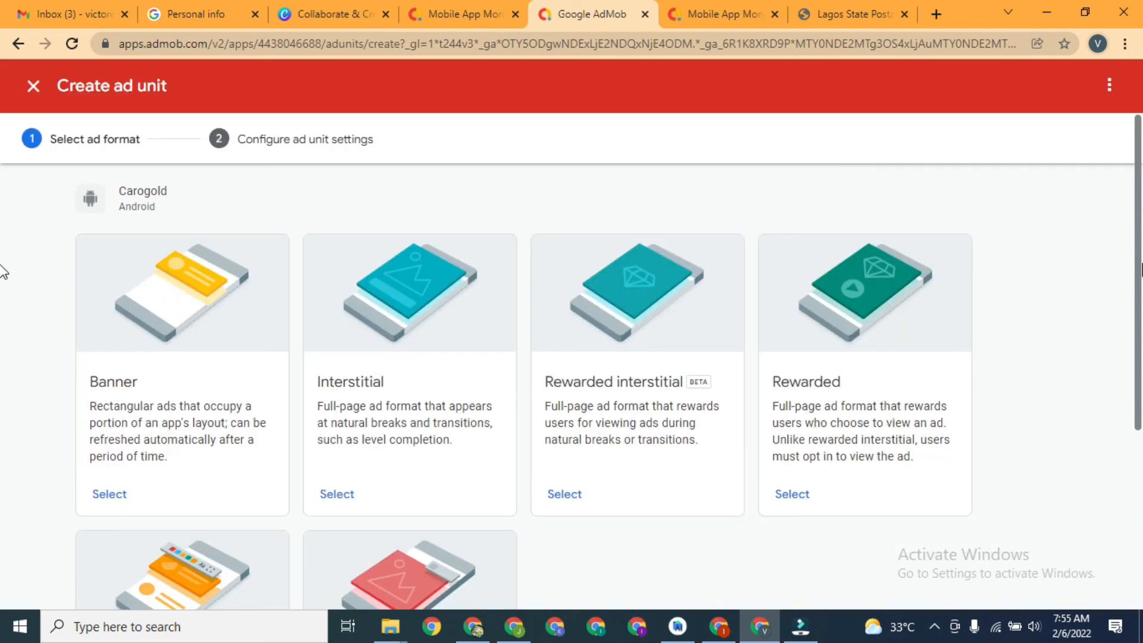
pyautogui.scroll(-5, 5, 274)
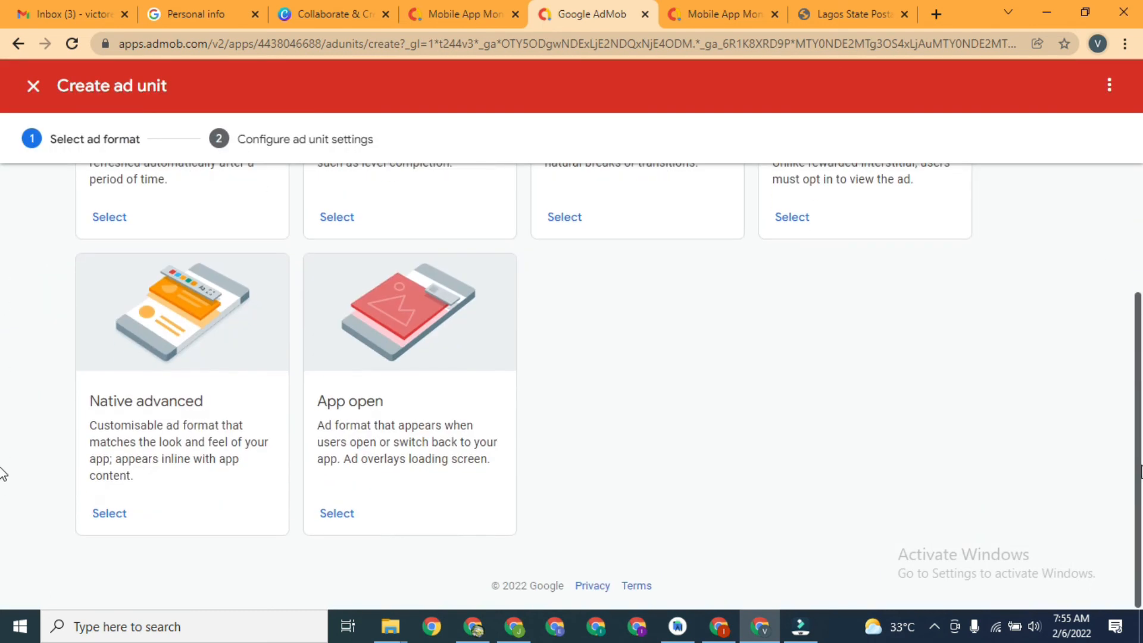
pyautogui.click(335, 514)
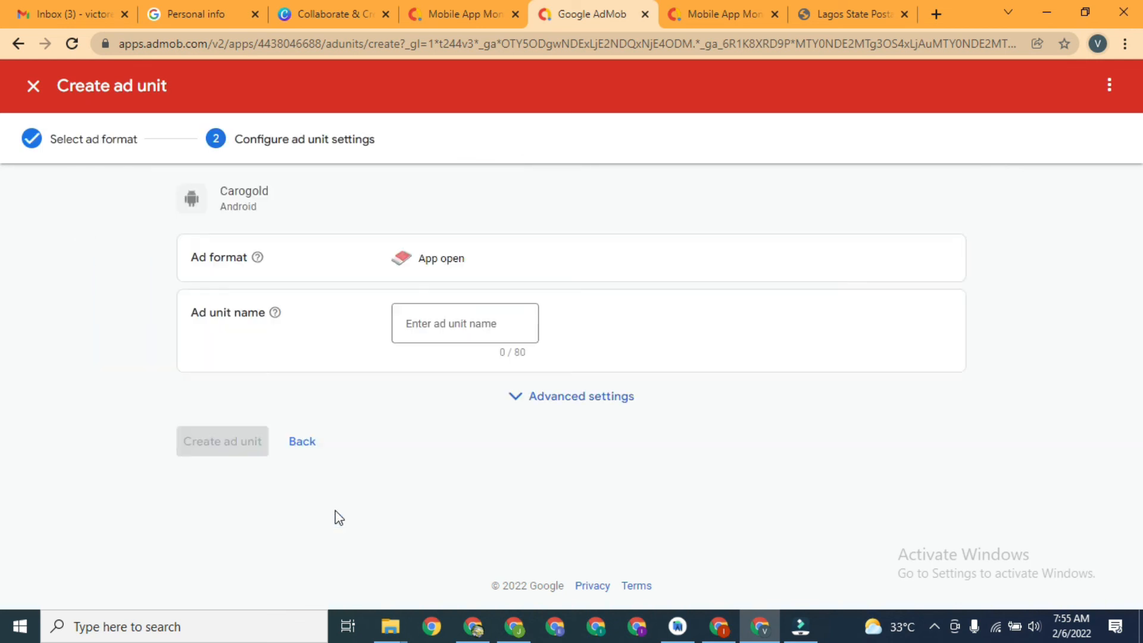
pyautogui.click(438, 322)
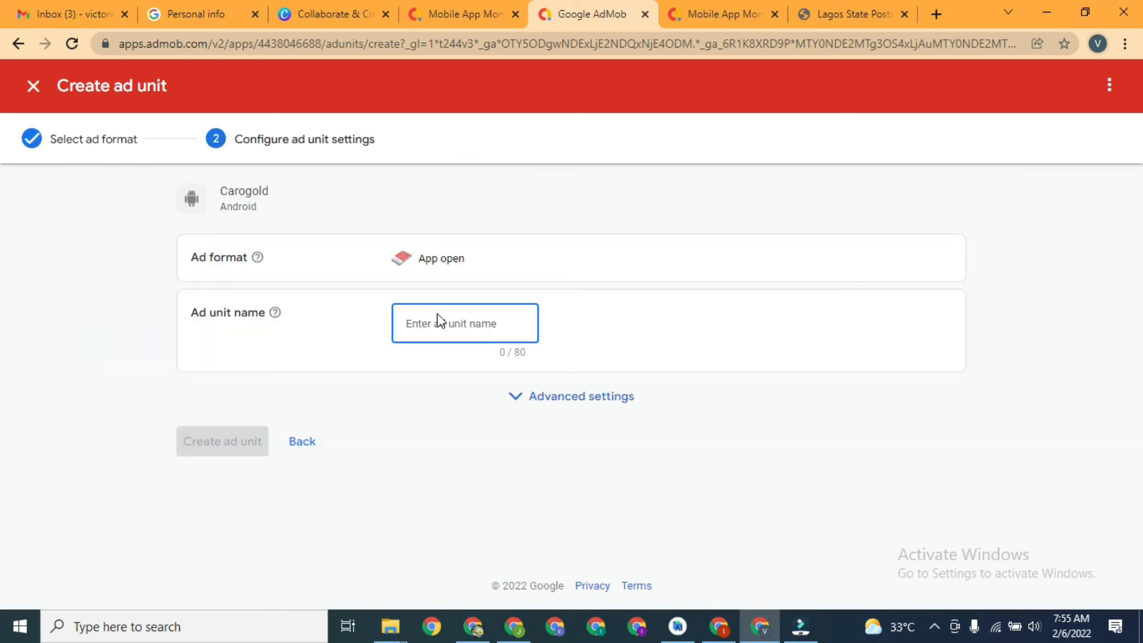
pyautogui.write('openappads')
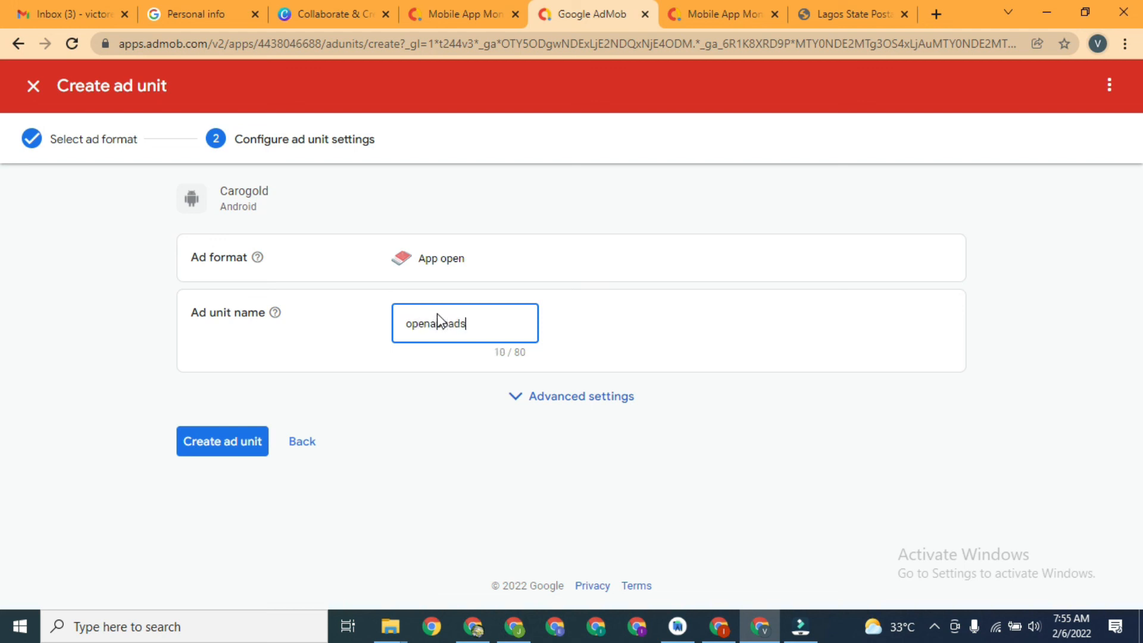
pyautogui.click(236, 443)
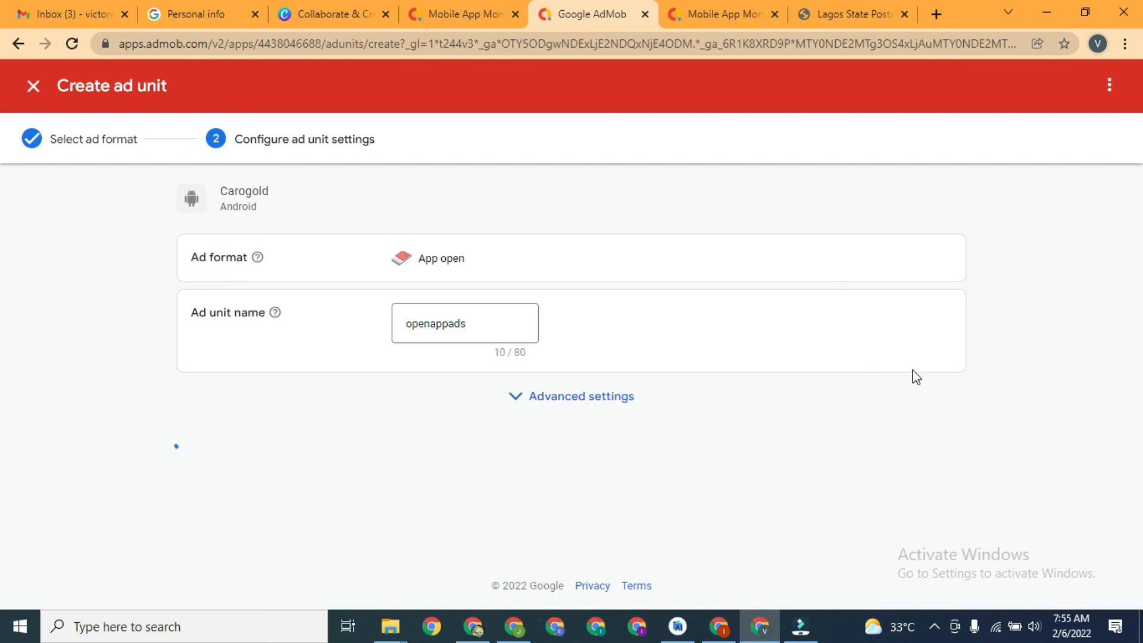
pyautogui.click(304, 581)
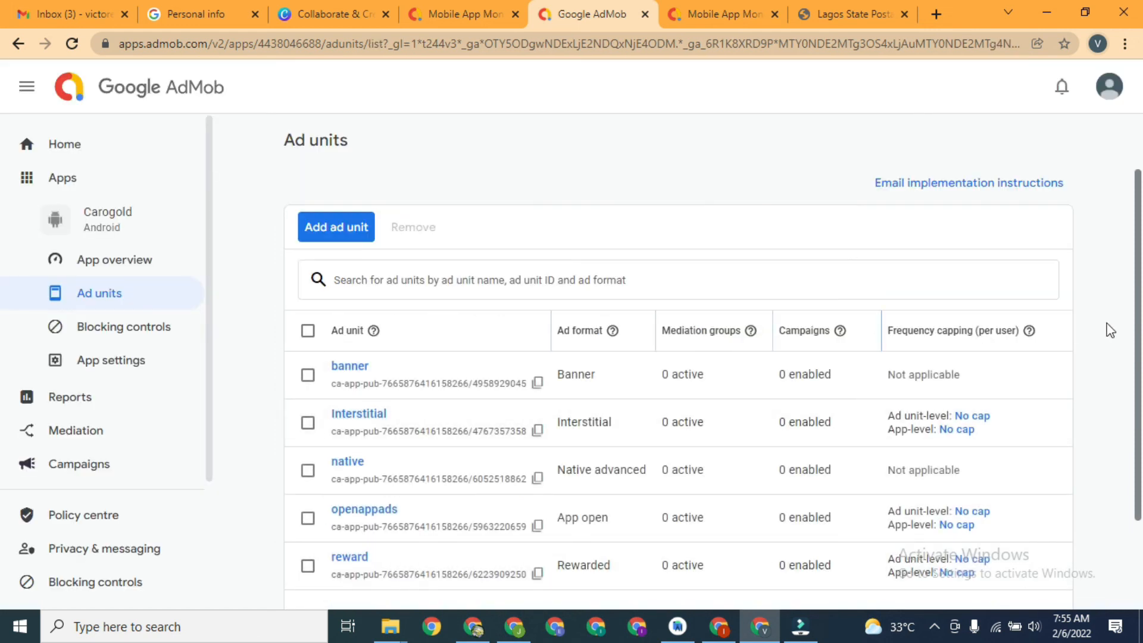
# - Copy the ad unit IDs of the banner and Interstitial ad units to the clipboard
pyautogui.moveTo(1138, 333); pyautogui.dragTo(1137, 388)
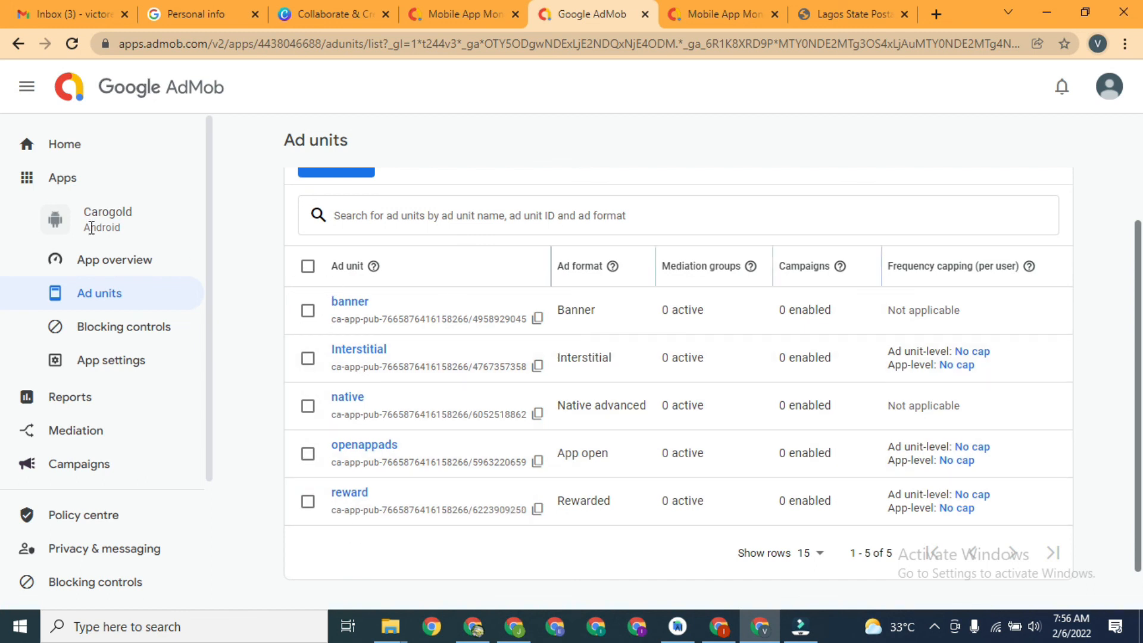
pyautogui.click(537, 320)
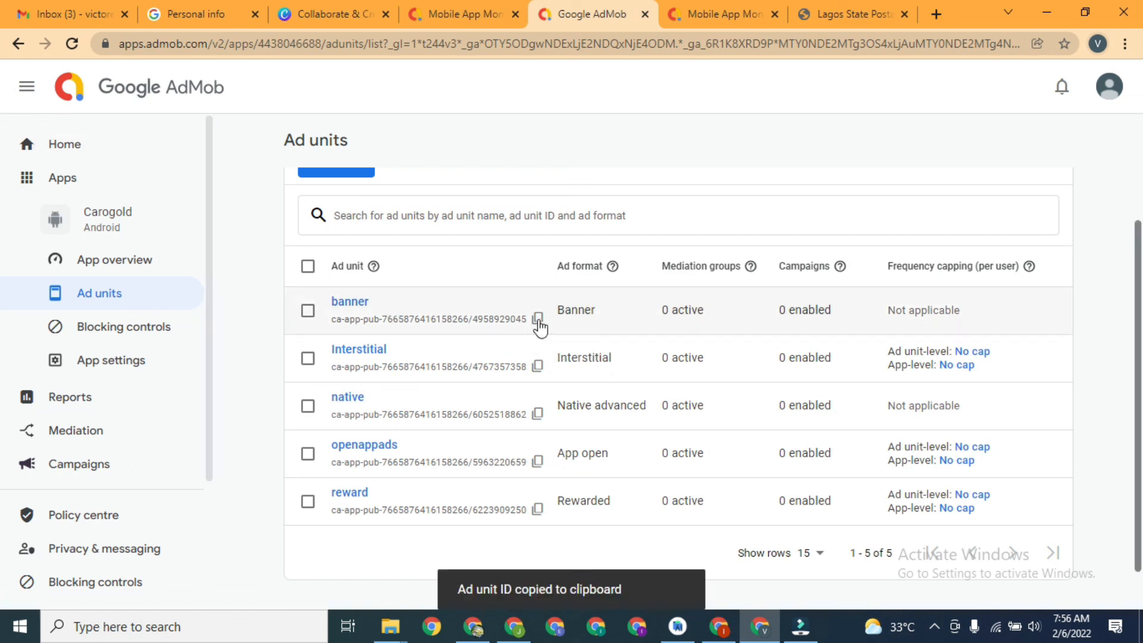
pyautogui.click(537, 320)
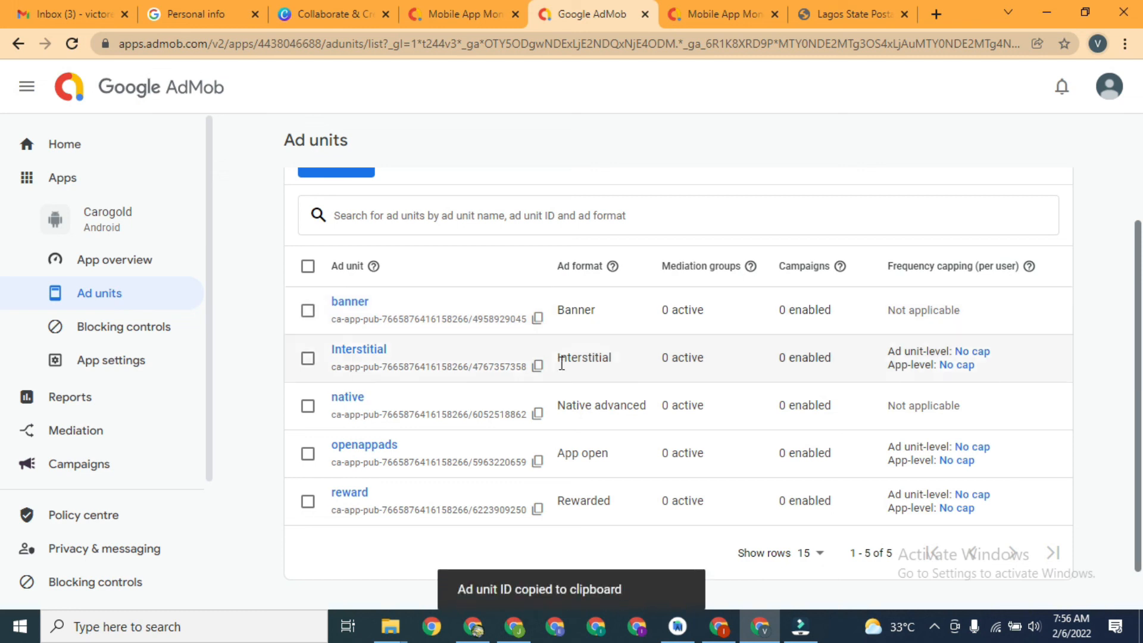
pyautogui.click(538, 366)
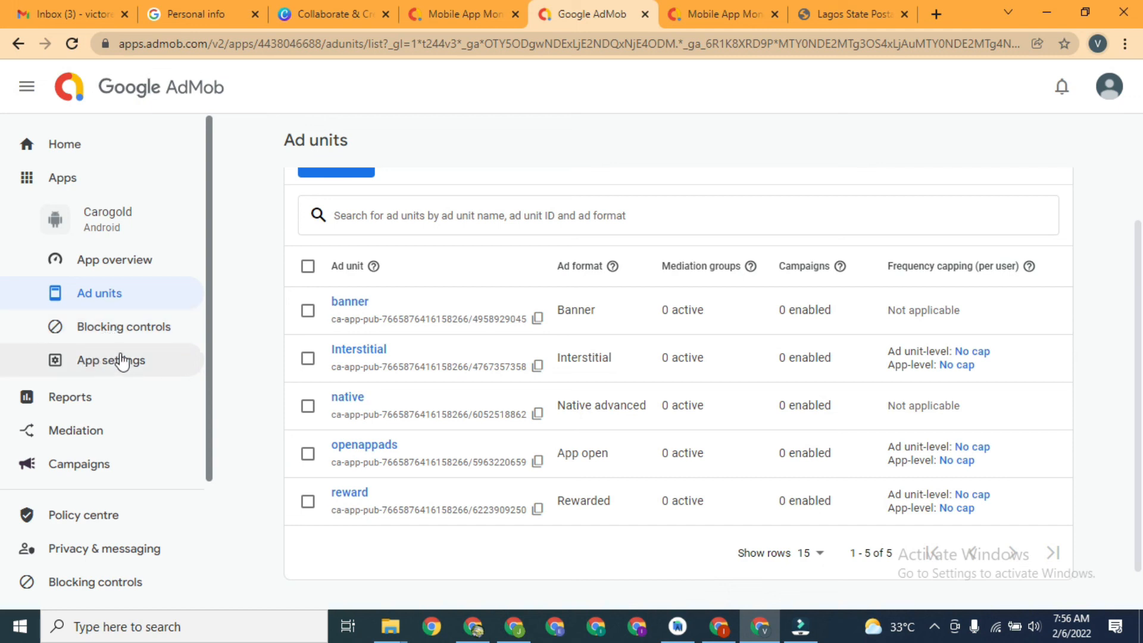
# - View Carogold's app settings for the app ID, and select the publisher ID in the account information settings
pyautogui.click(112, 367)
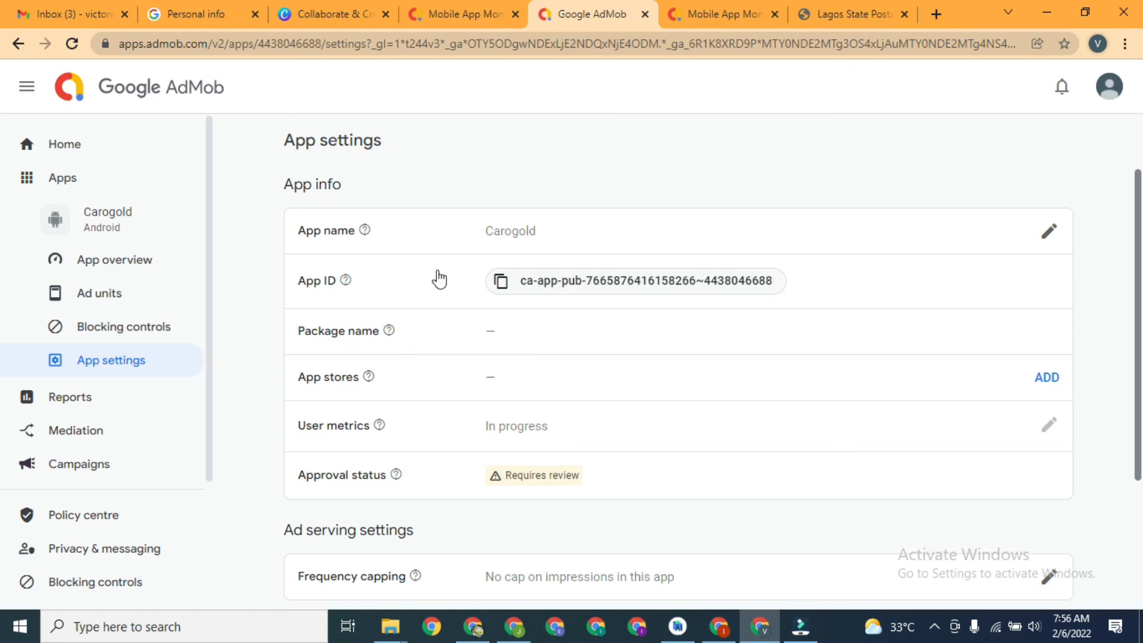
pyautogui.moveTo(209, 351); pyautogui.dragTo(209, 500)
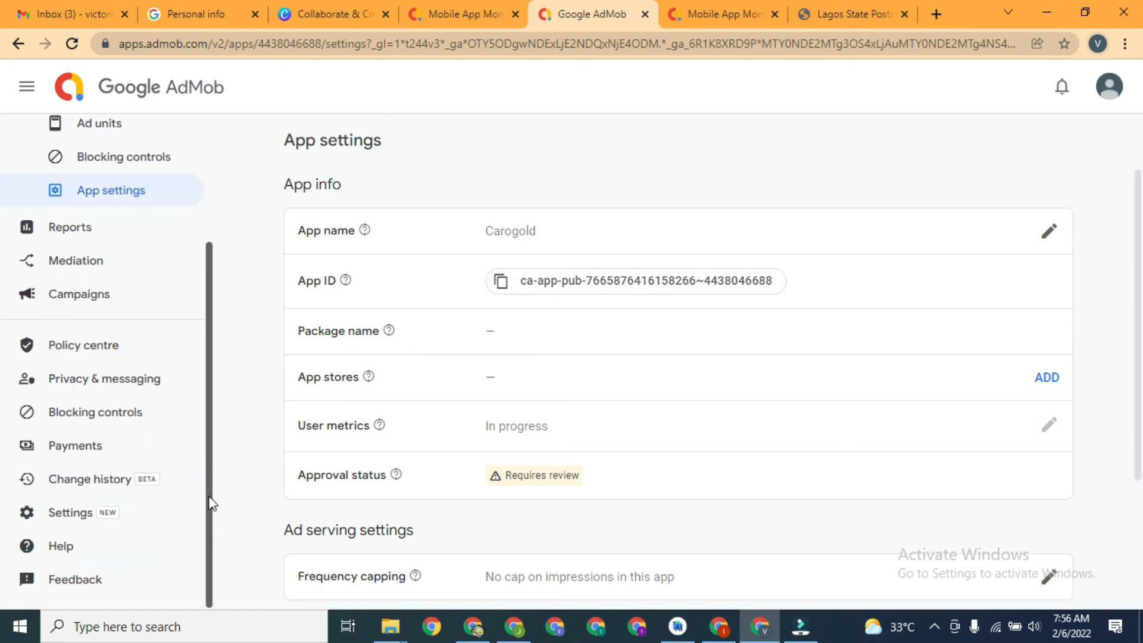
pyautogui.click(93, 524)
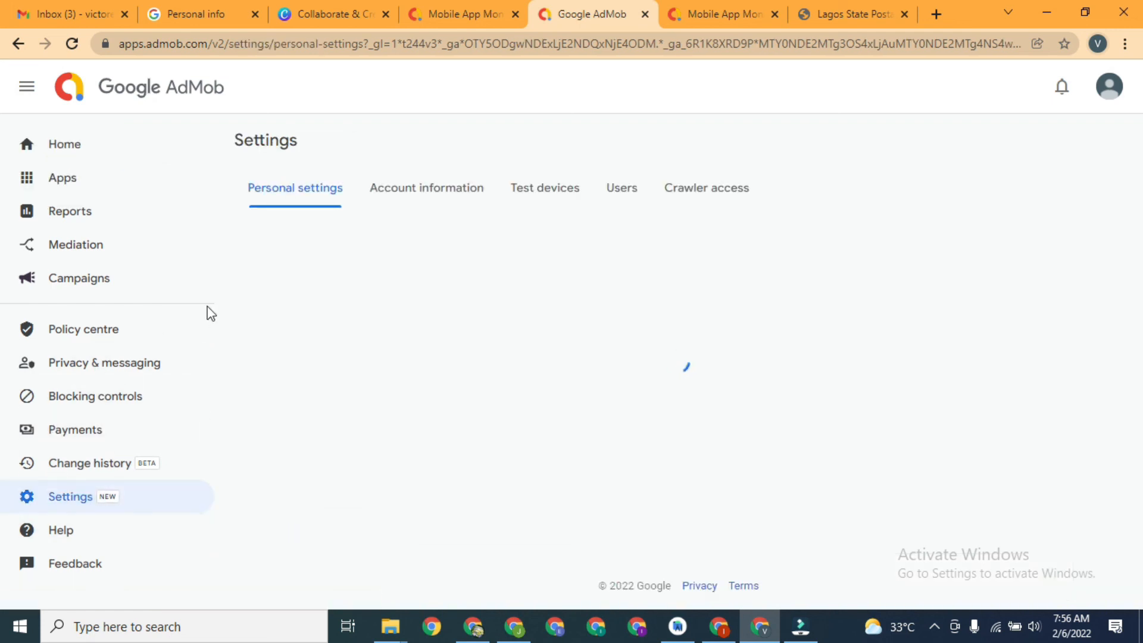
pyautogui.click(438, 196)
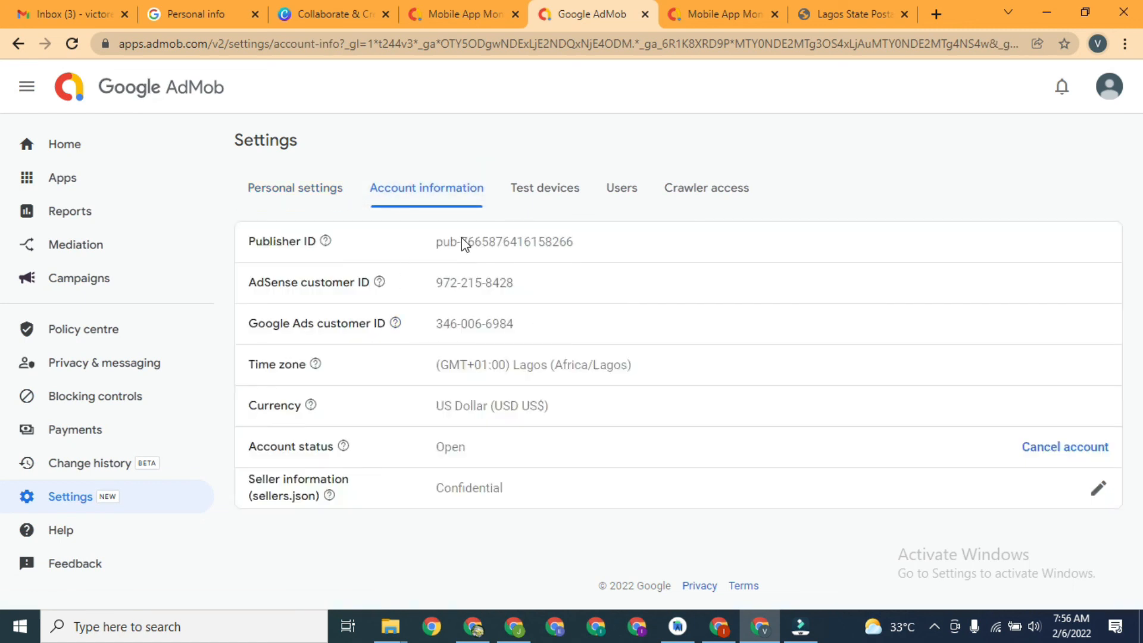
pyautogui.moveTo(438, 244); pyautogui.dragTo(574, 248)
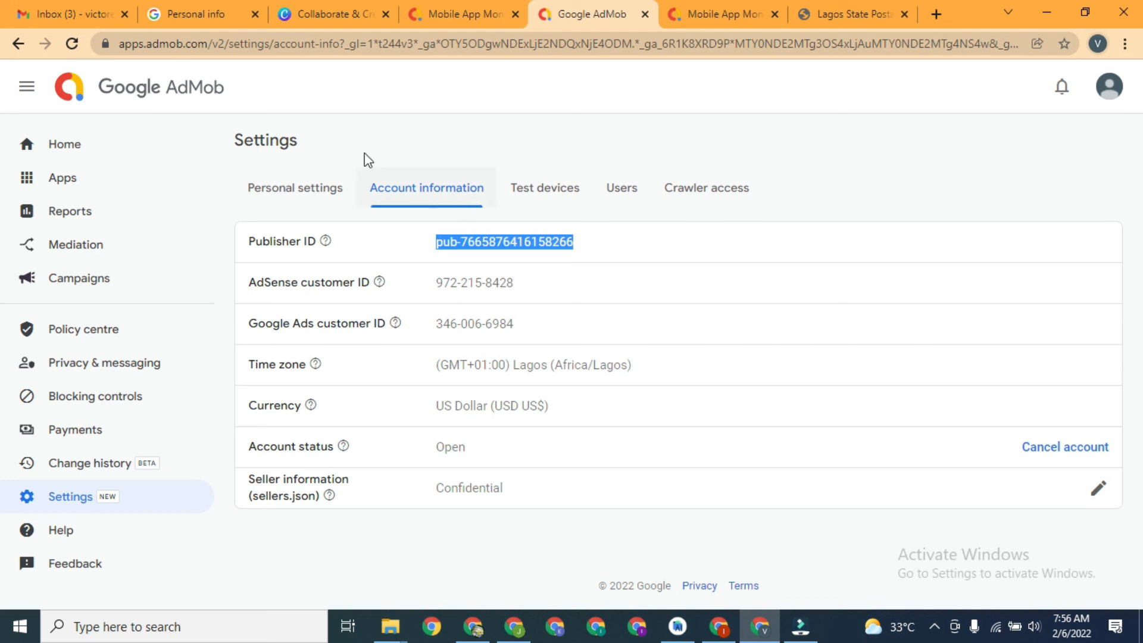
# - Return to the AdMob home dashboard and review the account verification notice and the performance cards
pyautogui.click(108, 143)
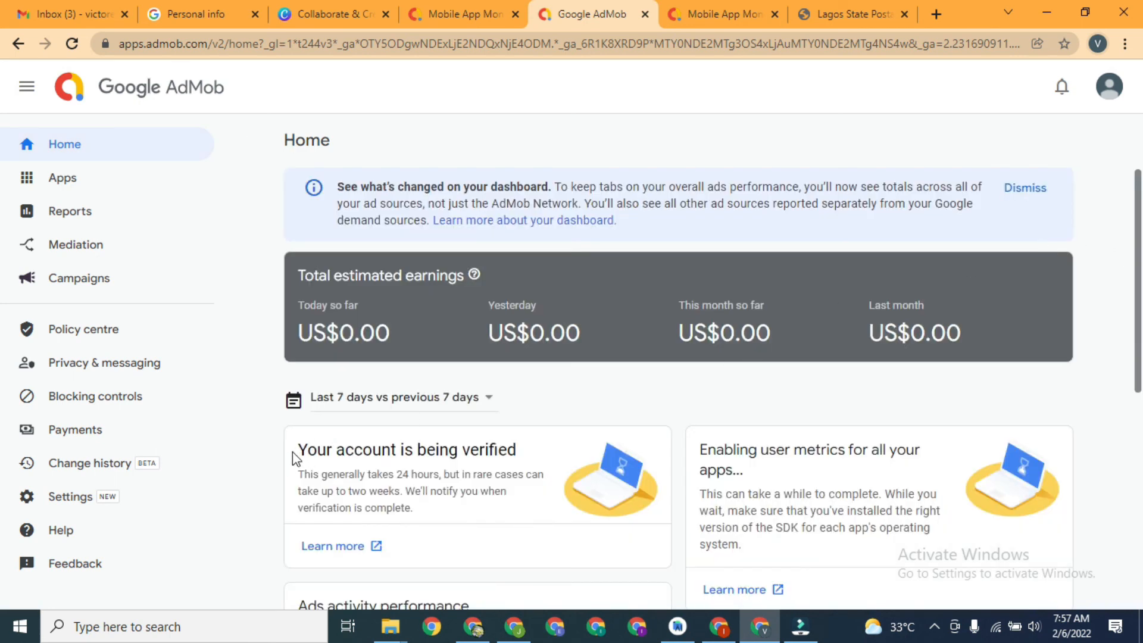
pyautogui.moveTo(305, 446); pyautogui.dragTo(545, 458)
pyautogui.click(545, 458)
pyautogui.moveTo(1139, 320); pyautogui.dragTo(1129, 289)
pyautogui.moveTo(1134, 241); pyautogui.dragTo(1140, 214)
pyautogui.scroll(-2, 973, 378)
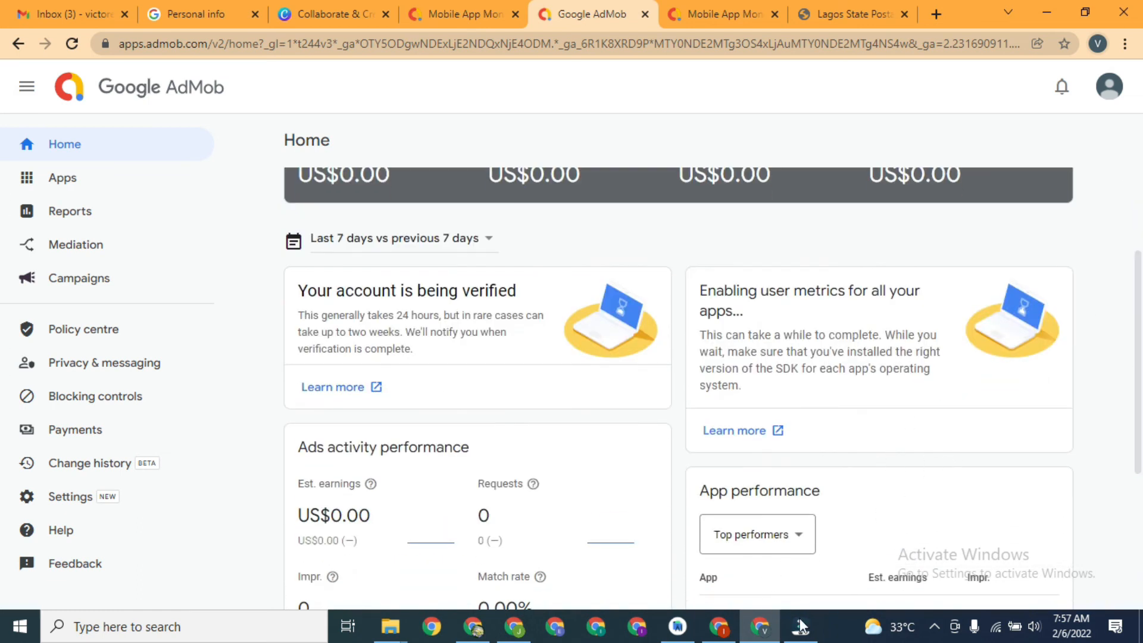
pyautogui.click(933, 628)
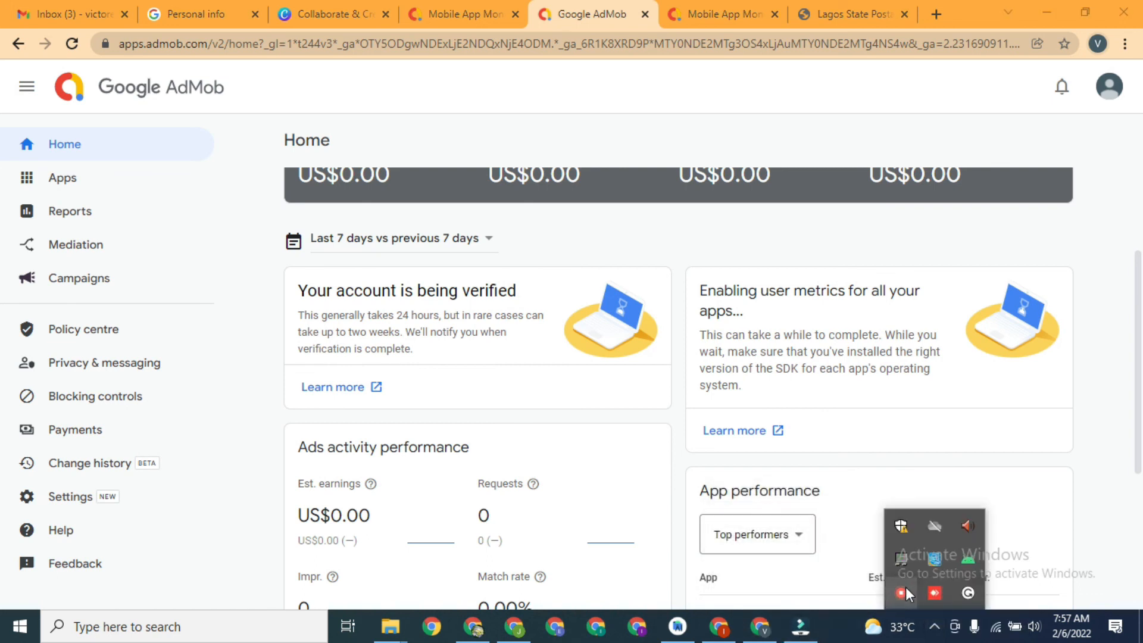
pyautogui.rightClick(905, 587)
pyautogui.click(926, 600)
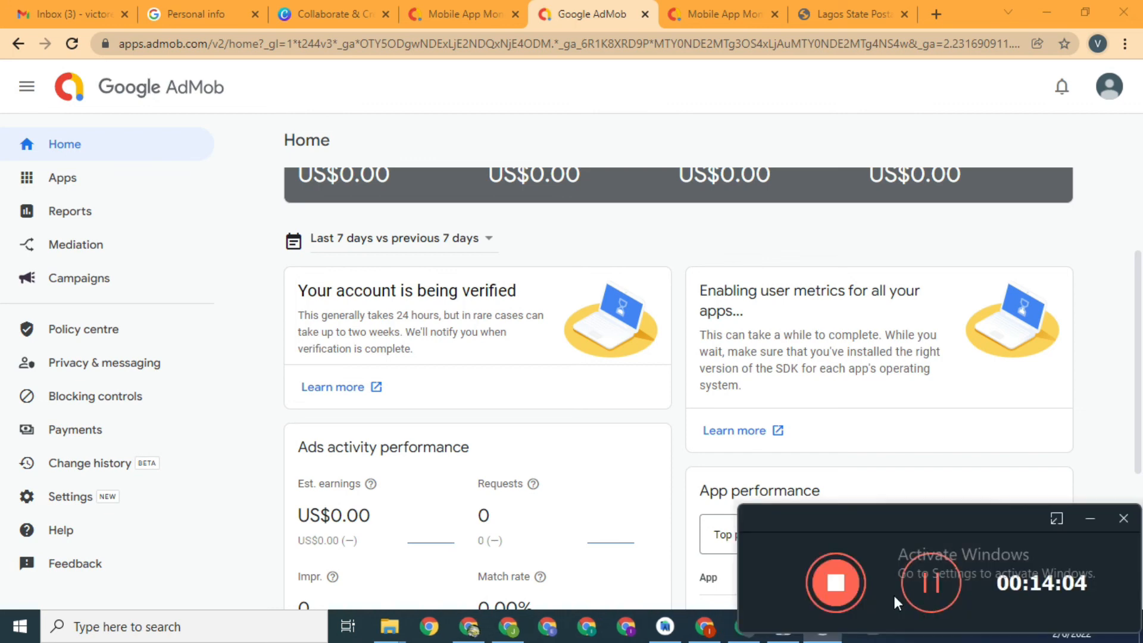